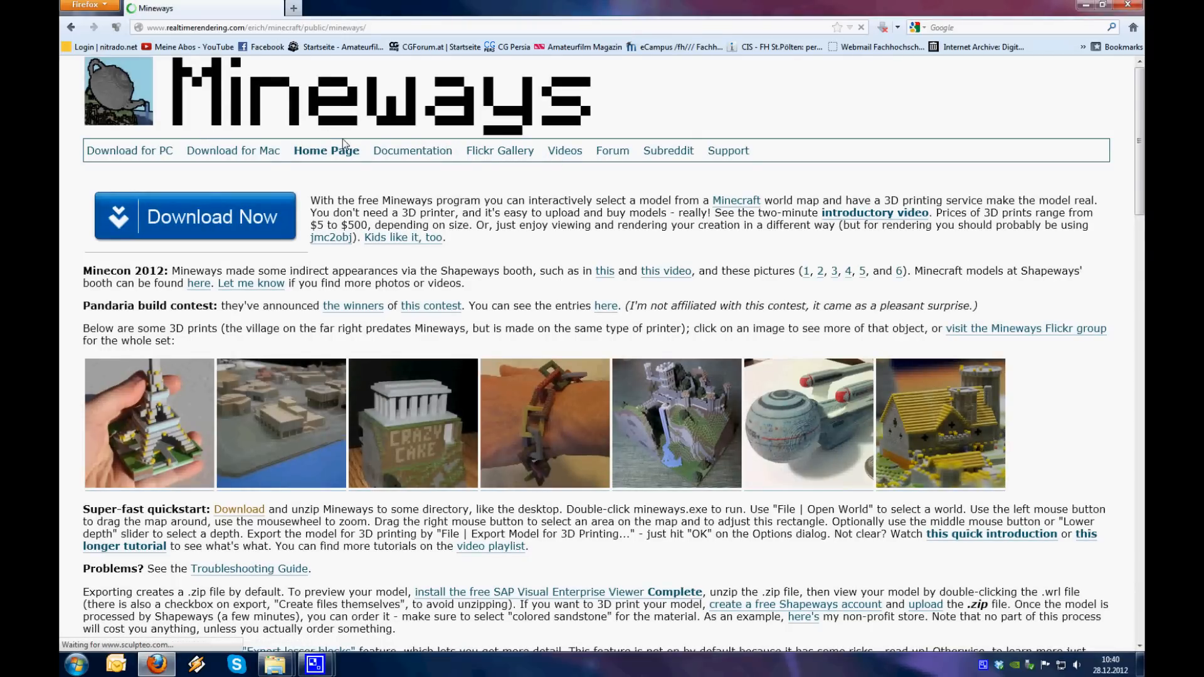
Look over the Mineways home page and its example 3D prints, and close the browser
{"action": "scroll", "coordinate": [339, 148], "scroll_direction": "down", "scroll_amount": 10}
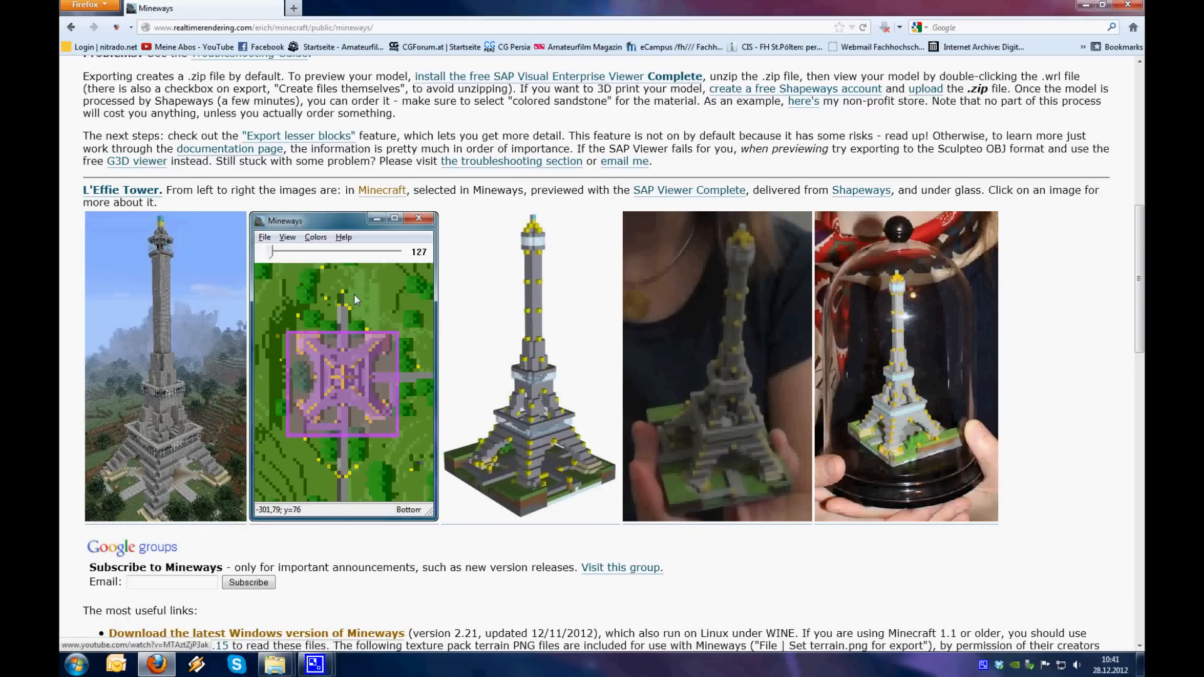
{"action": "scroll", "coordinate": [355, 300], "scroll_direction": "up", "scroll_amount": 15}
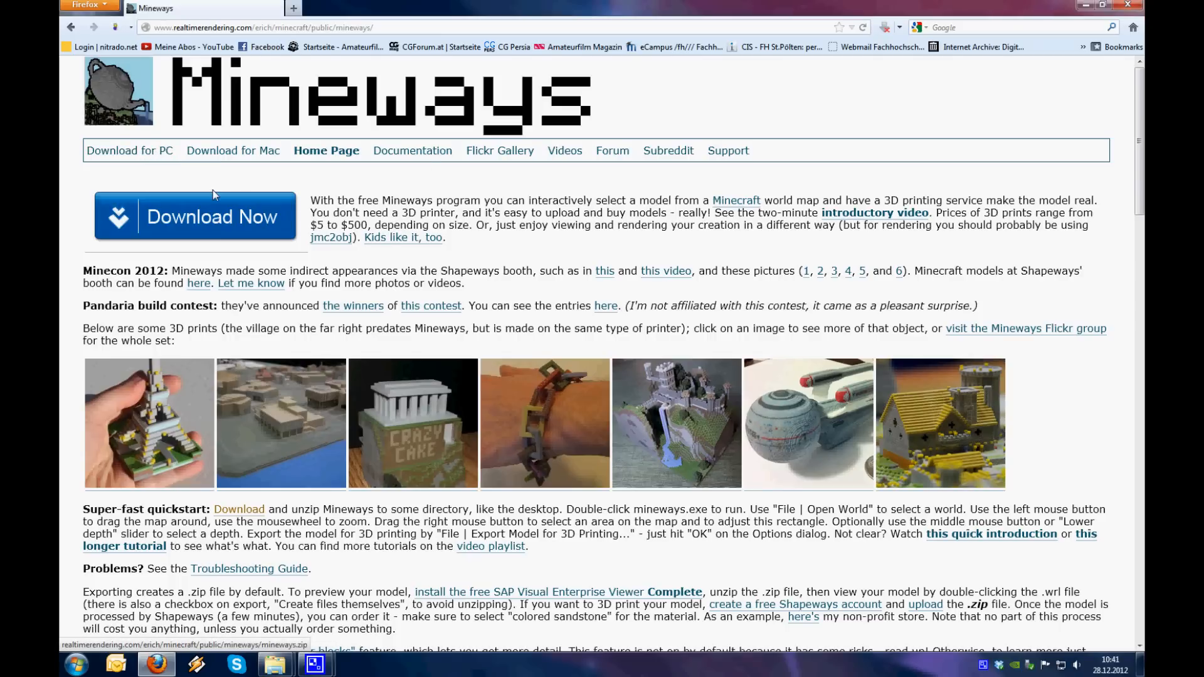
{"action": "left_click", "coordinate": [1127, 5]}
Launch Mineways from the desktop, dismiss the old world format warning and enlarge its window
{"action": "double_click", "coordinate": [76, 67]}
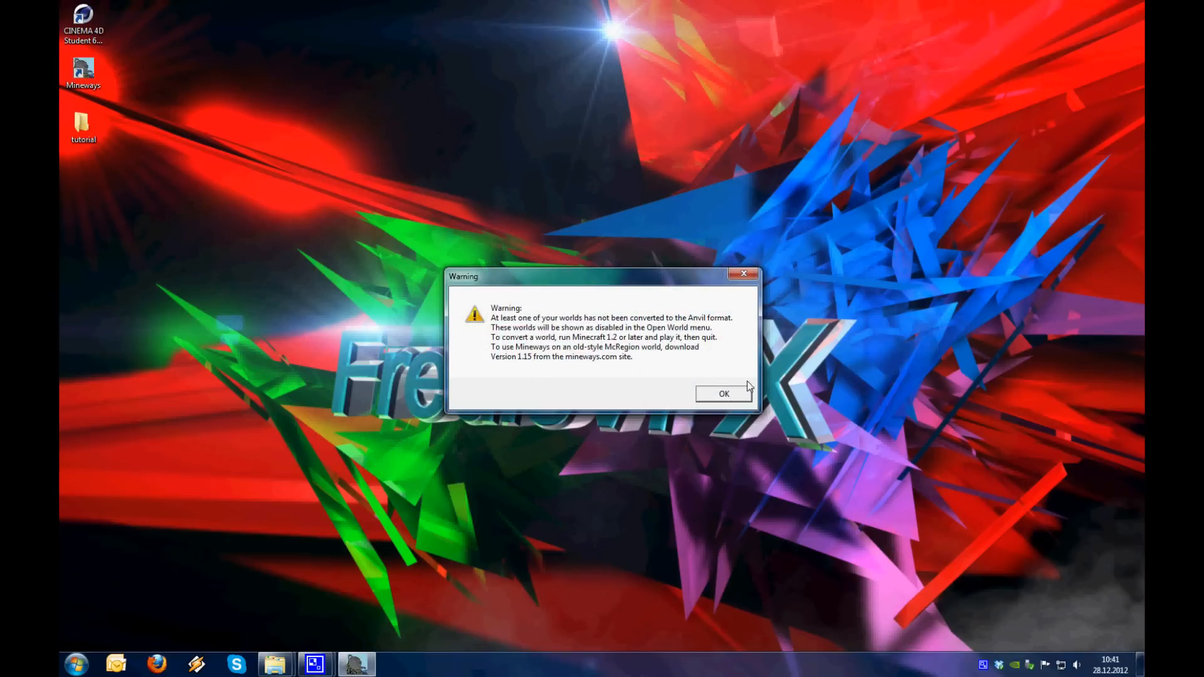
{"action": "left_click", "coordinate": [723, 393]}
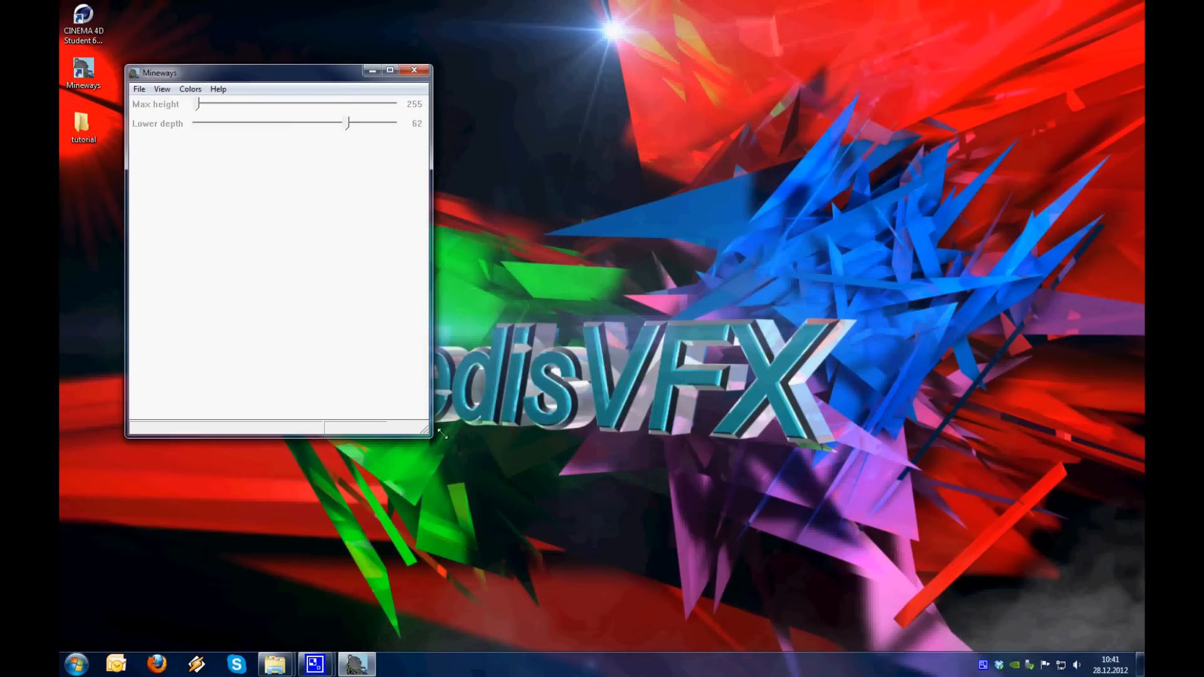
{"action": "left_click_drag", "start_coordinate": [423, 437], "coordinate": [877, 501]}
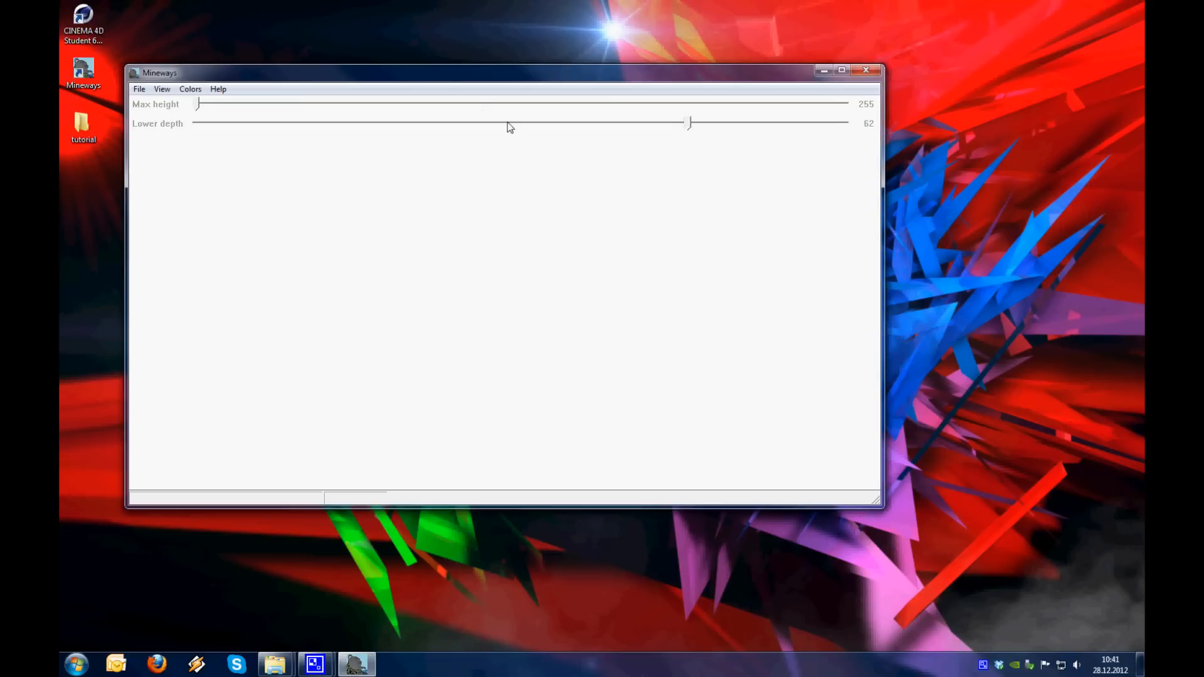
{"action": "left_click_drag", "start_coordinate": [445, 81], "coordinate": [465, 99]}
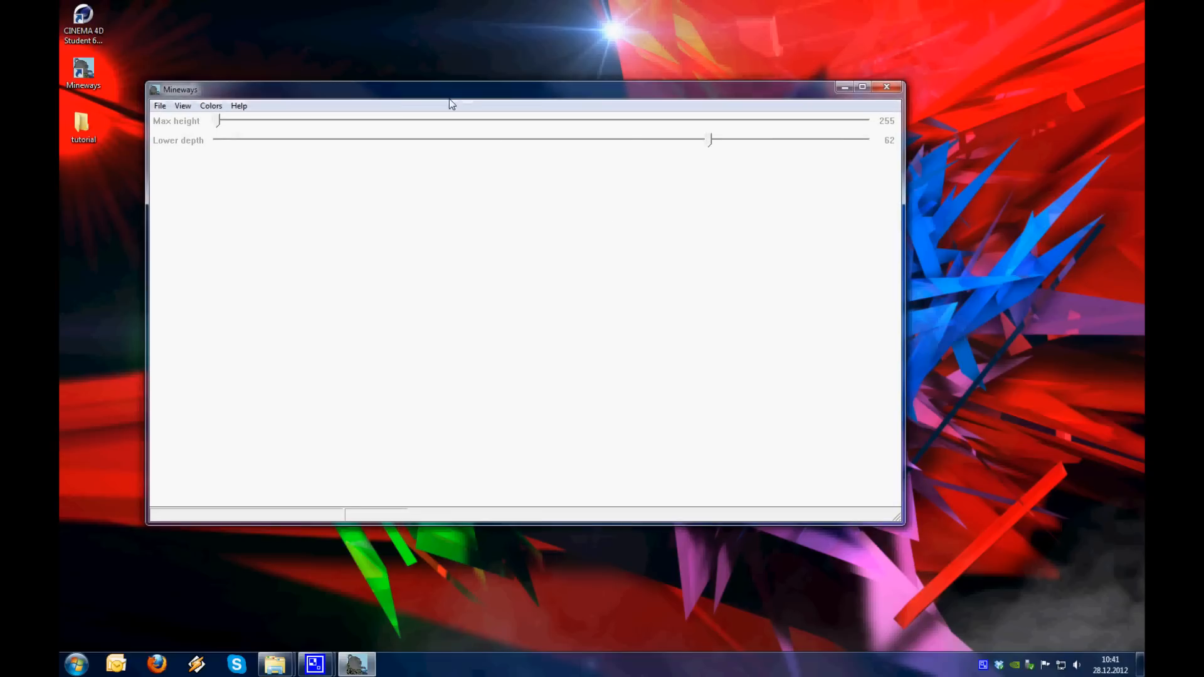
Open the Minecraft world "Wenn dir fad is" in Mineways
{"action": "left_click", "coordinate": [161, 106]}
{"action": "mouse_move", "coordinate": [237, 124]}
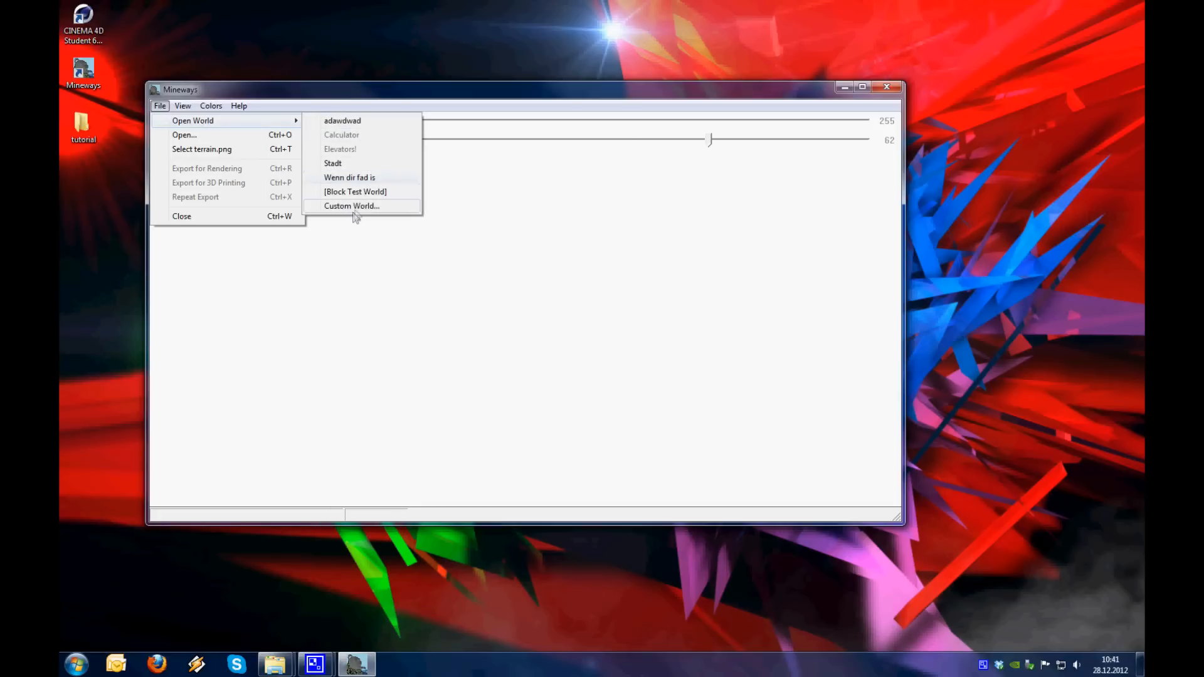
{"action": "left_click", "coordinate": [351, 179]}
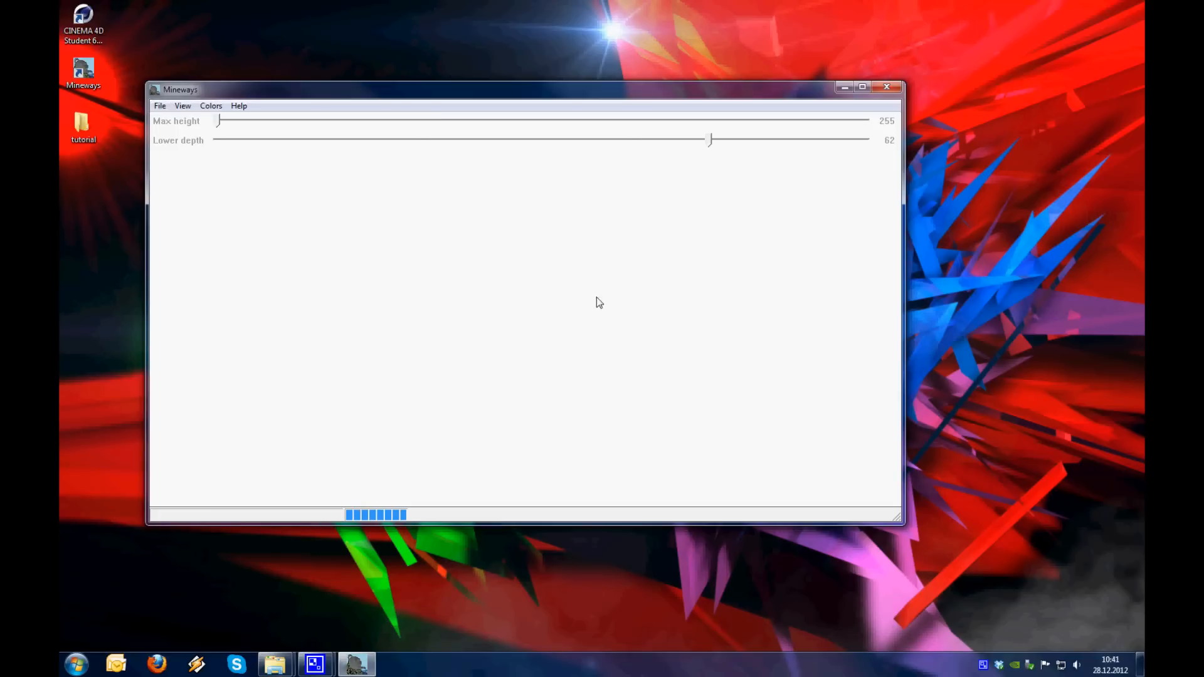
Select the map area around the wooden plank building, X 12 to 81 and Z 537 to 583, and accept a lower depth of 64
{"action": "scroll", "coordinate": [510, 321], "scroll_direction": "up", "scroll_amount": 5}
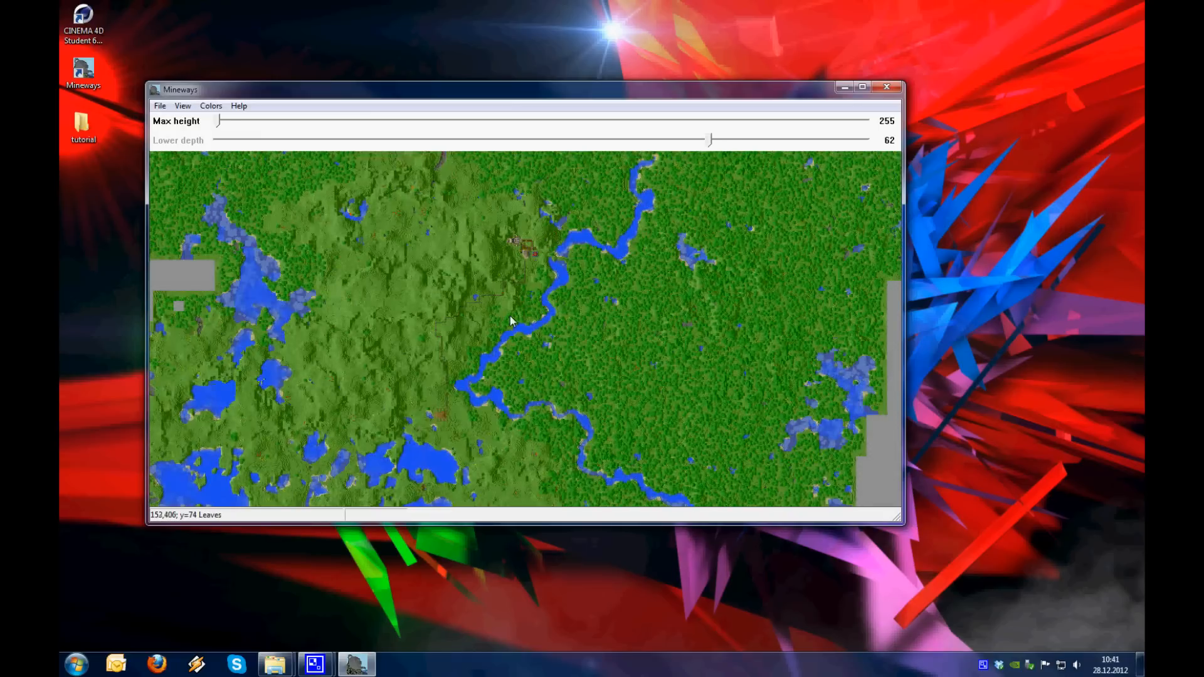
{"action": "scroll", "coordinate": [505, 317], "scroll_direction": "down", "scroll_amount": 4}
{"action": "left_click_drag", "start_coordinate": [475, 328], "coordinate": [567, 166]}
{"action": "scroll", "coordinate": [469, 298], "scroll_direction": "up", "scroll_amount": 4}
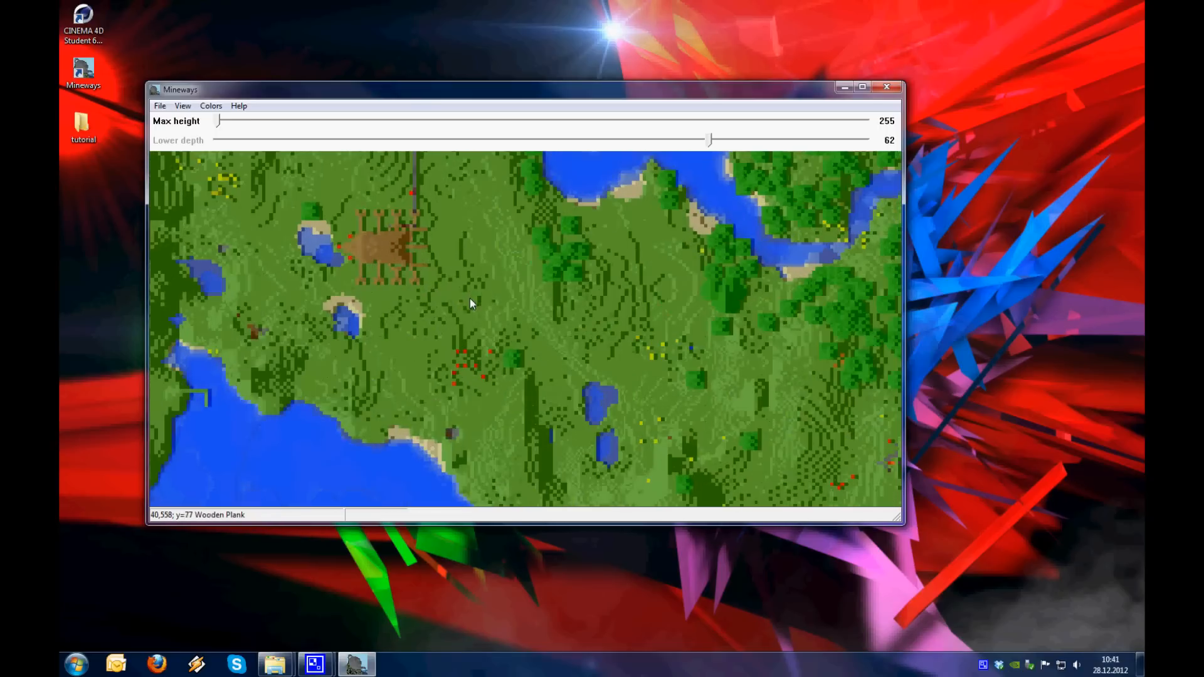
{"action": "left_click_drag", "start_coordinate": [496, 343], "coordinate": [528, 341]}
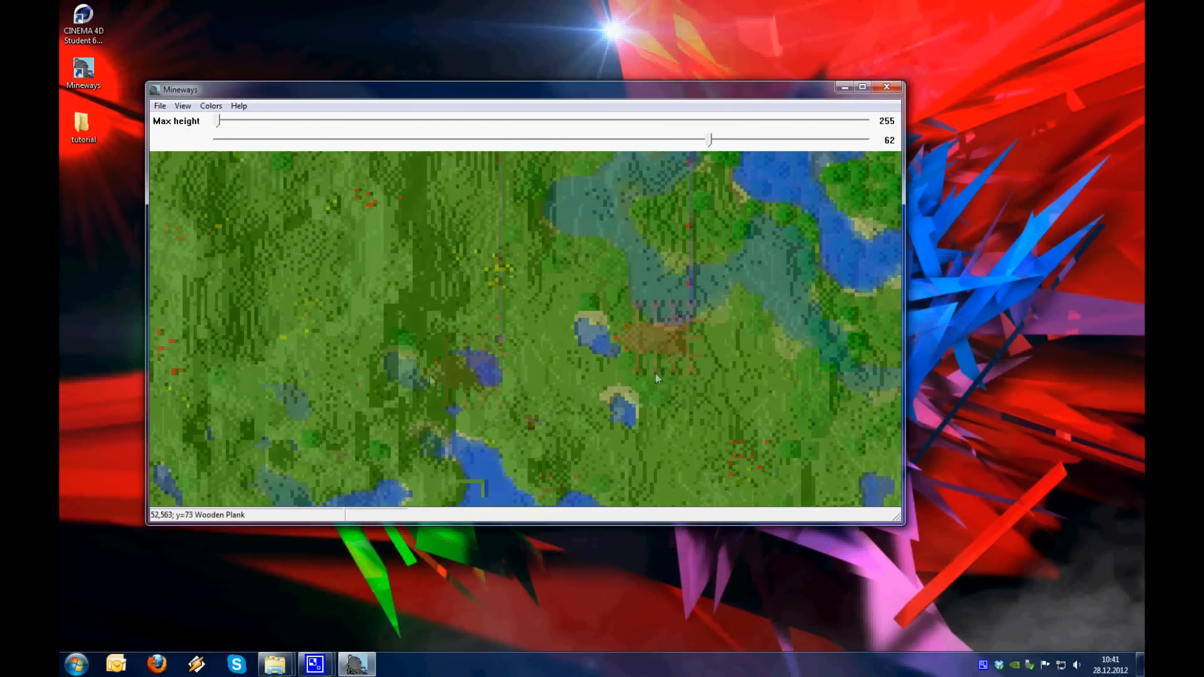
{"action": "left_click_drag", "start_coordinate": [656, 378], "coordinate": [515, 321]}
{"action": "scroll", "coordinate": [501, 301], "scroll_direction": "down", "scroll_amount": 3}
{"action": "scroll", "coordinate": [500, 302], "scroll_direction": "up", "scroll_amount": 4}
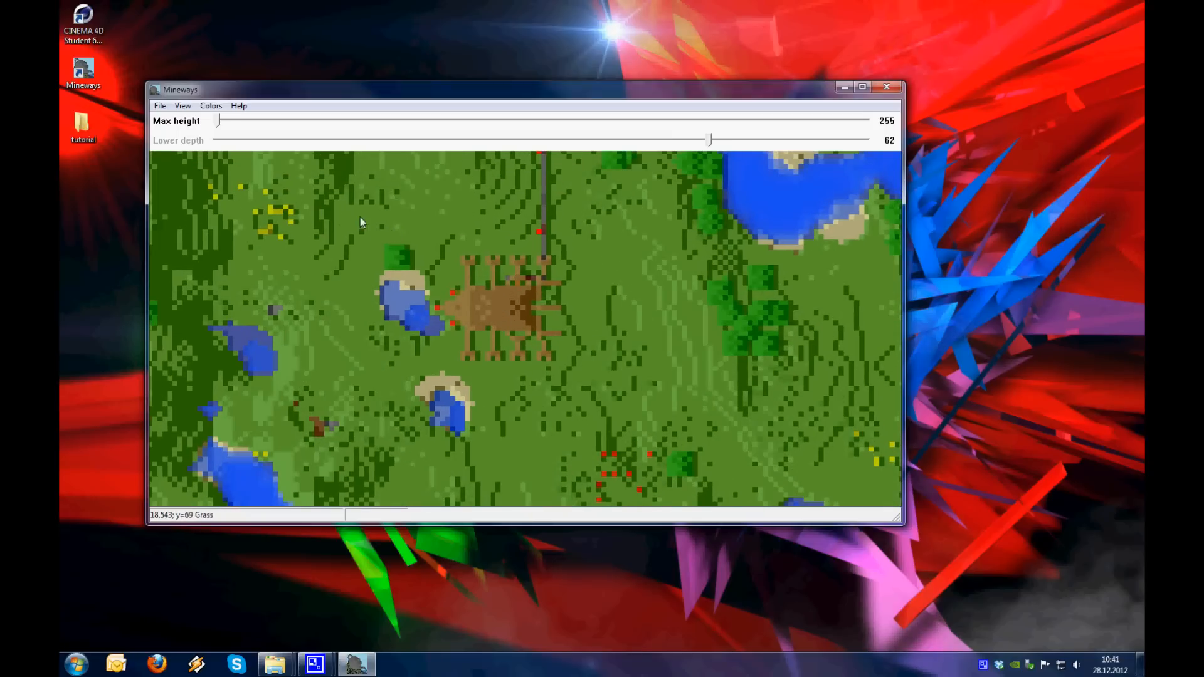
{"action": "left_click_drag", "start_coordinate": [333, 190], "coordinate": [679, 424]}
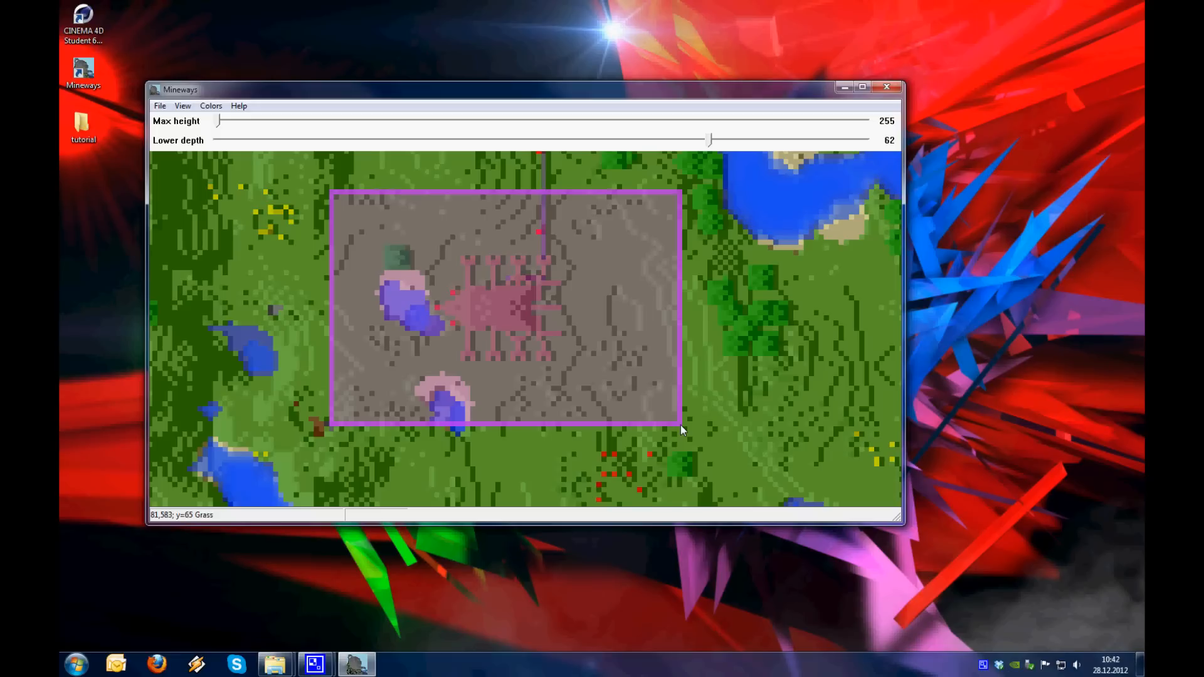
{"action": "right_click_drag", "start_coordinate": [681, 425], "coordinate": [681, 425]}
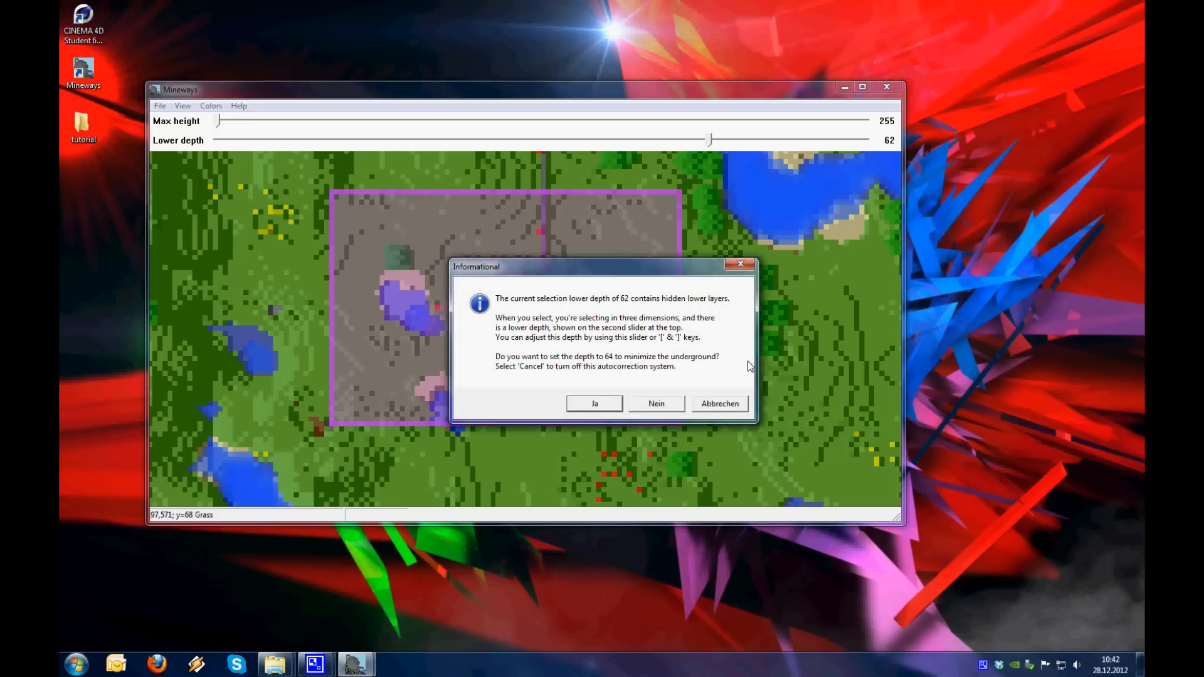
{"action": "left_click", "coordinate": [594, 404]}
{"action": "left_click", "coordinate": [160, 105]}
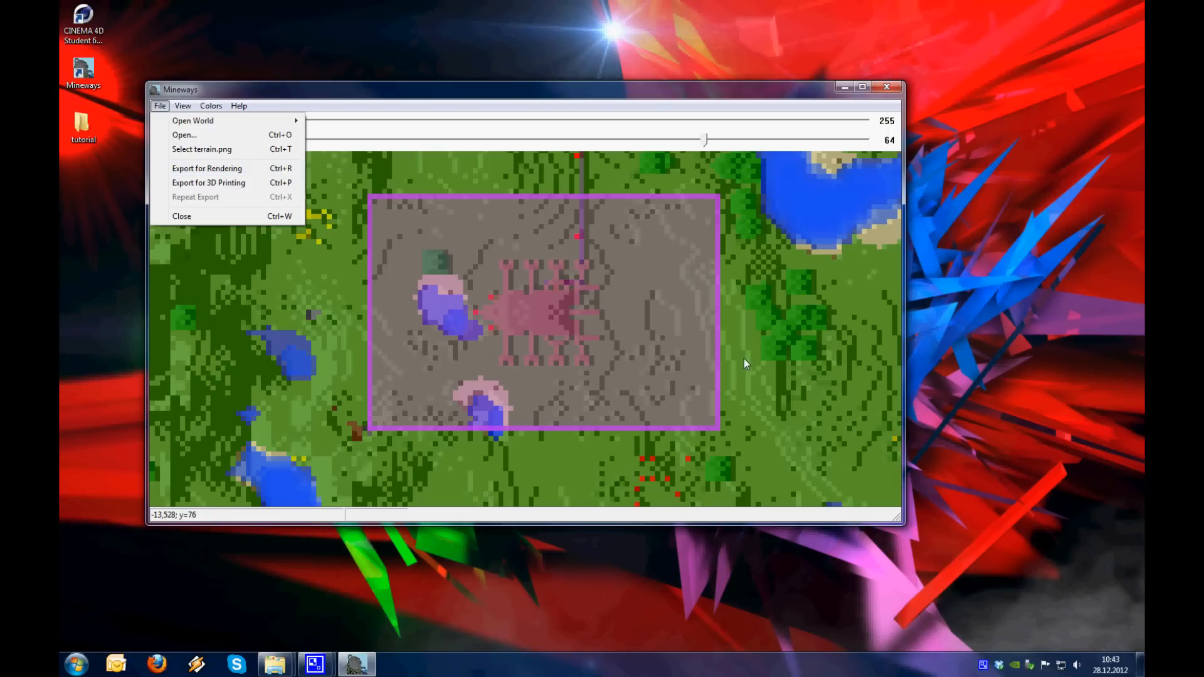
{"action": "left_click", "coordinate": [728, 341]}
{"action": "left_click_drag", "start_coordinate": [728, 341], "coordinate": [690, 359]}
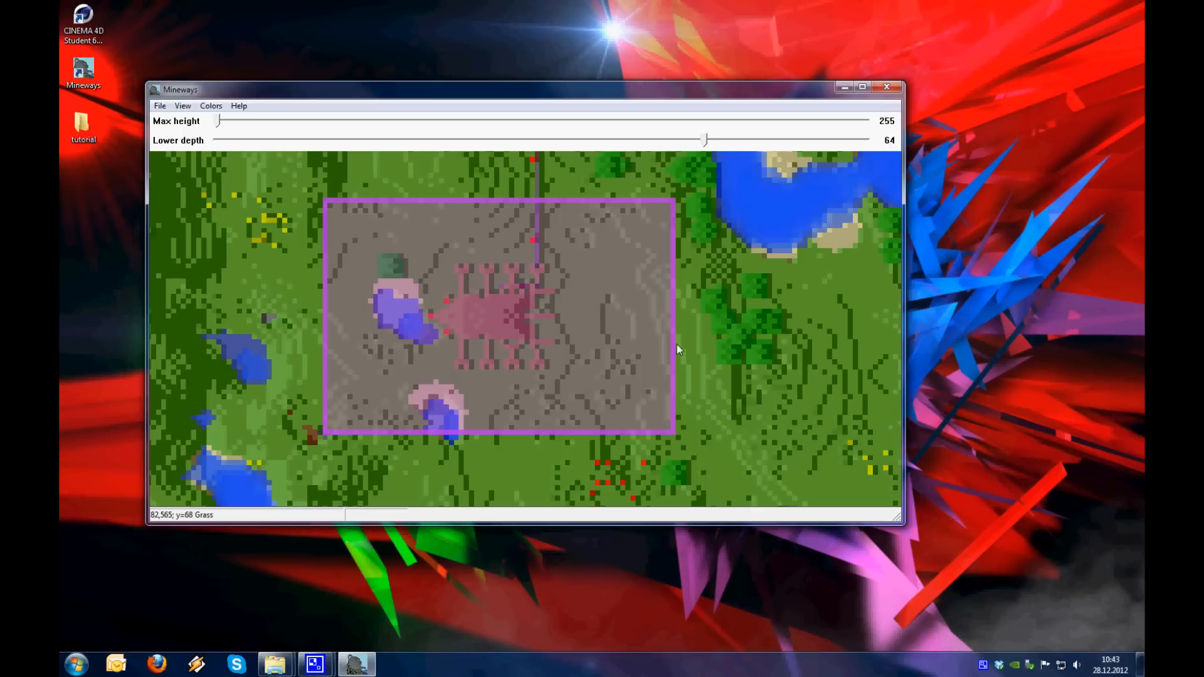
Load the terrain_misa texture from the mineways folder in Programme (x86) on drive C as the export terrain
{"action": "left_click", "coordinate": [160, 105]}
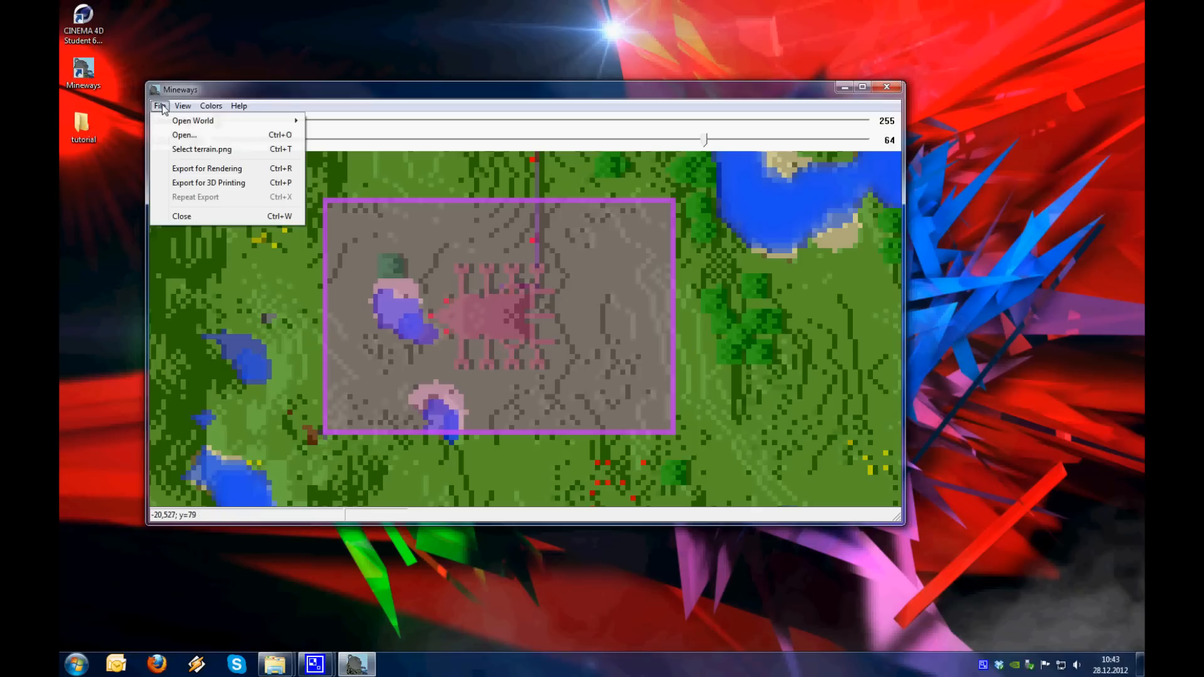
{"action": "left_click", "coordinate": [273, 152]}
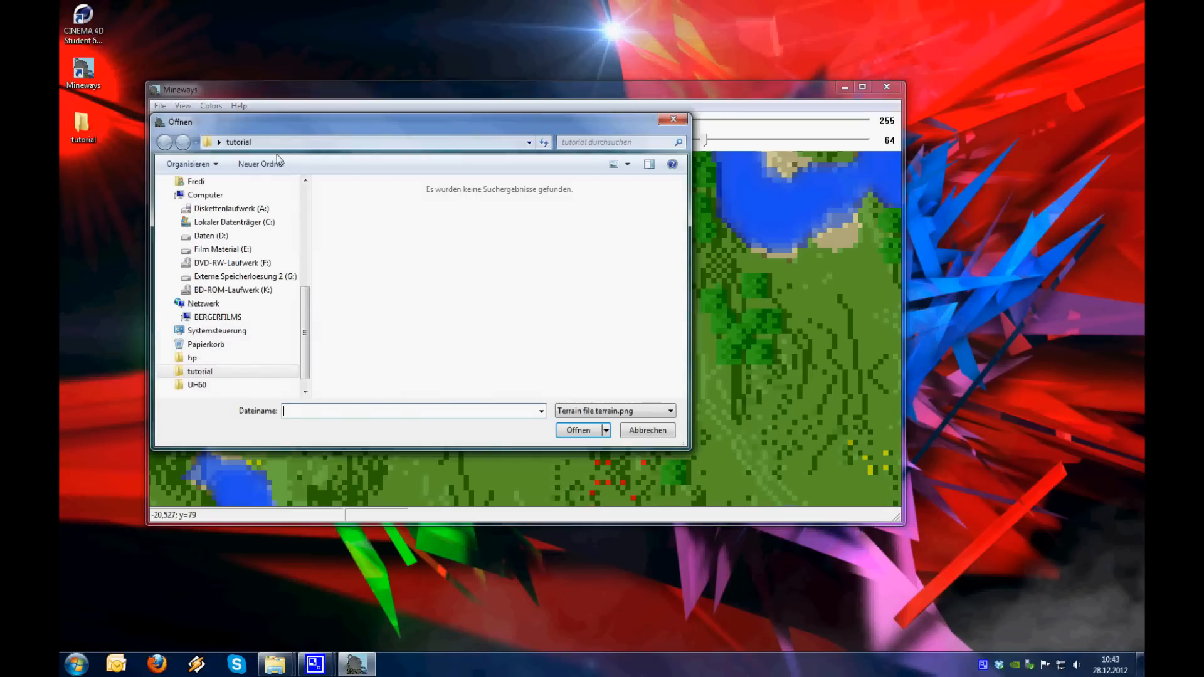
{"action": "left_click", "coordinate": [233, 223]}
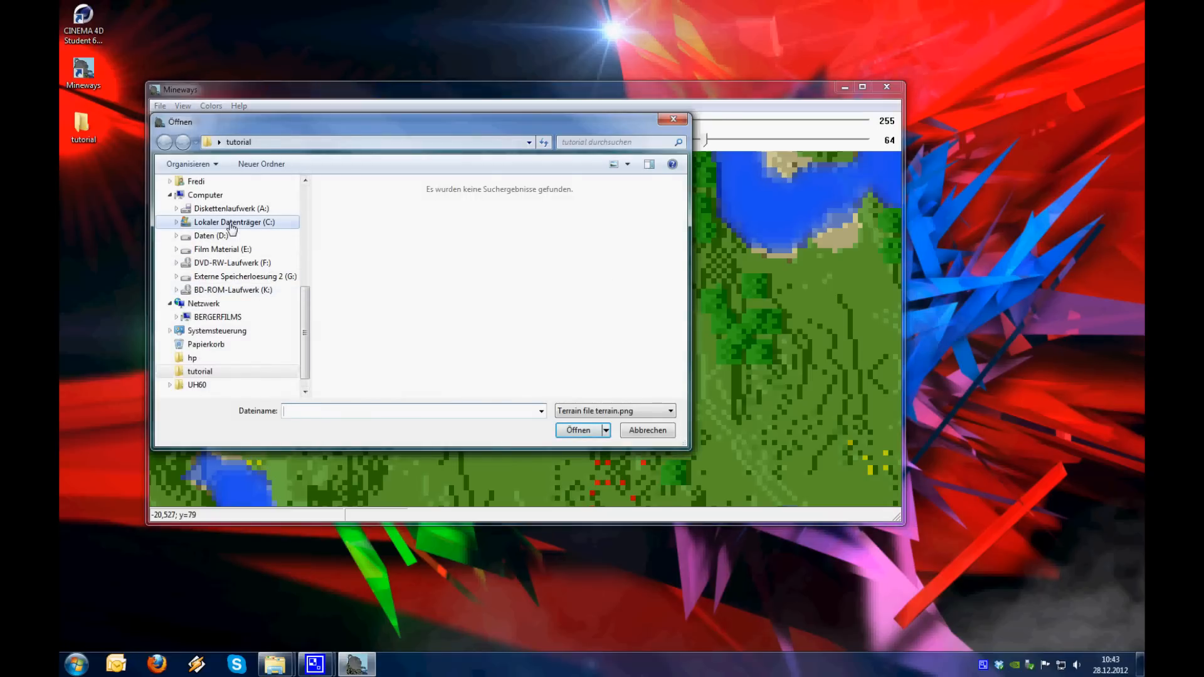
{"action": "double_click", "coordinate": [366, 269]}
{"action": "scroll", "coordinate": [375, 313], "scroll_direction": "down", "scroll_amount": 4}
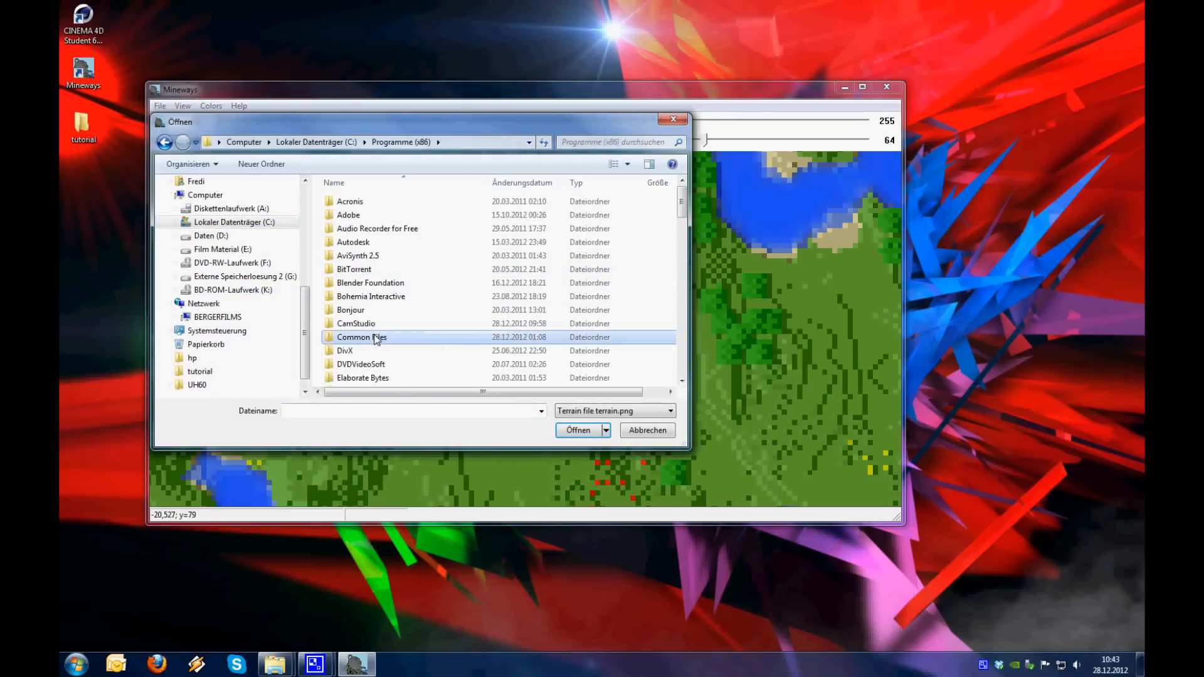
{"action": "scroll", "coordinate": [376, 339], "scroll_direction": "down", "scroll_amount": 4}
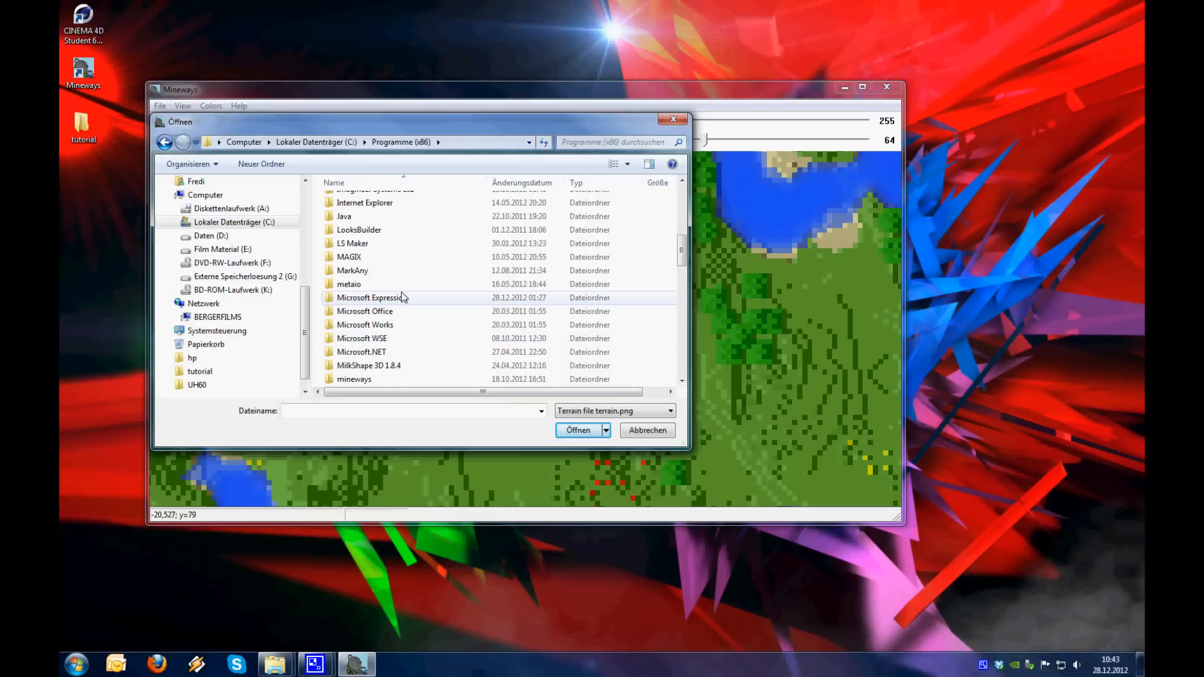
{"action": "double_click", "coordinate": [355, 339]}
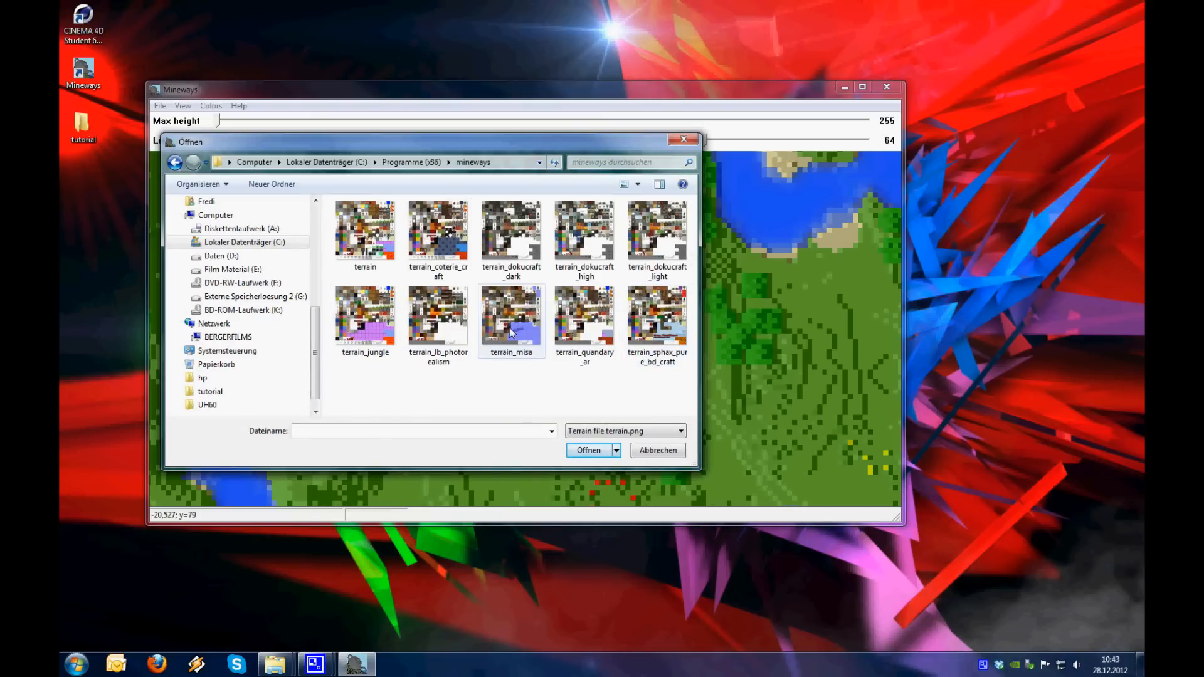
{"action": "left_click", "coordinate": [511, 320]}
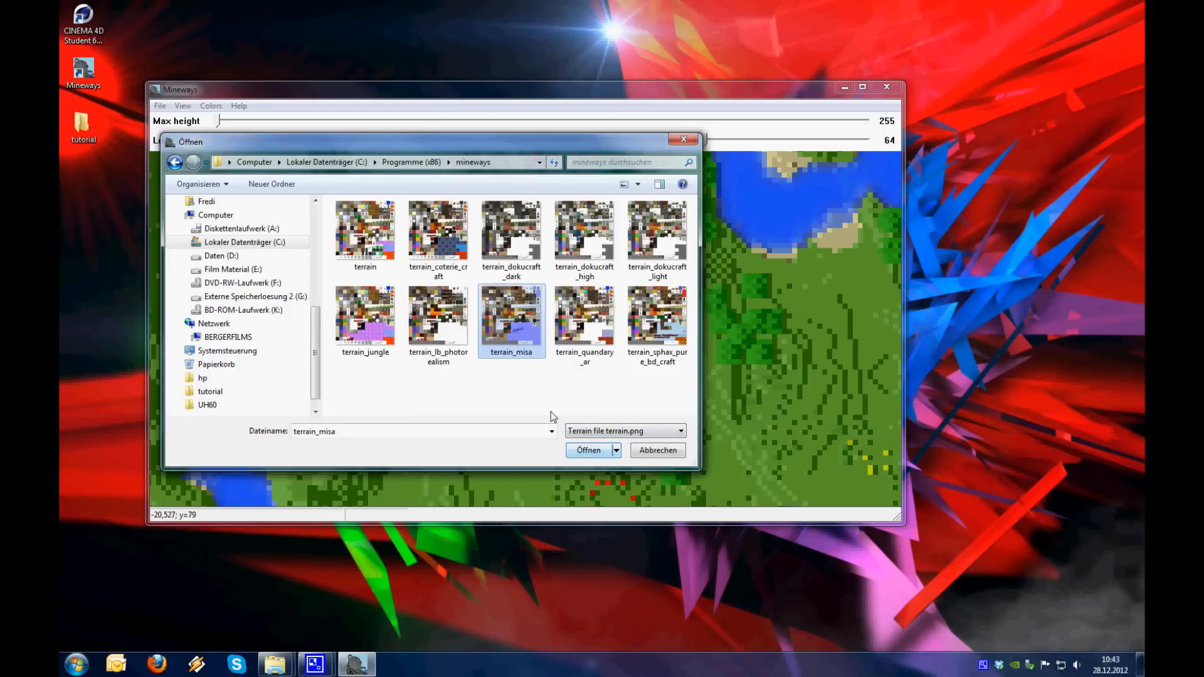
{"action": "left_click", "coordinate": [589, 450]}
Save the selected area for rendering as "world" in the desktop's tutorial folder, in Wavefront OBJ, absolute format
{"action": "left_click", "coordinate": [159, 106]}
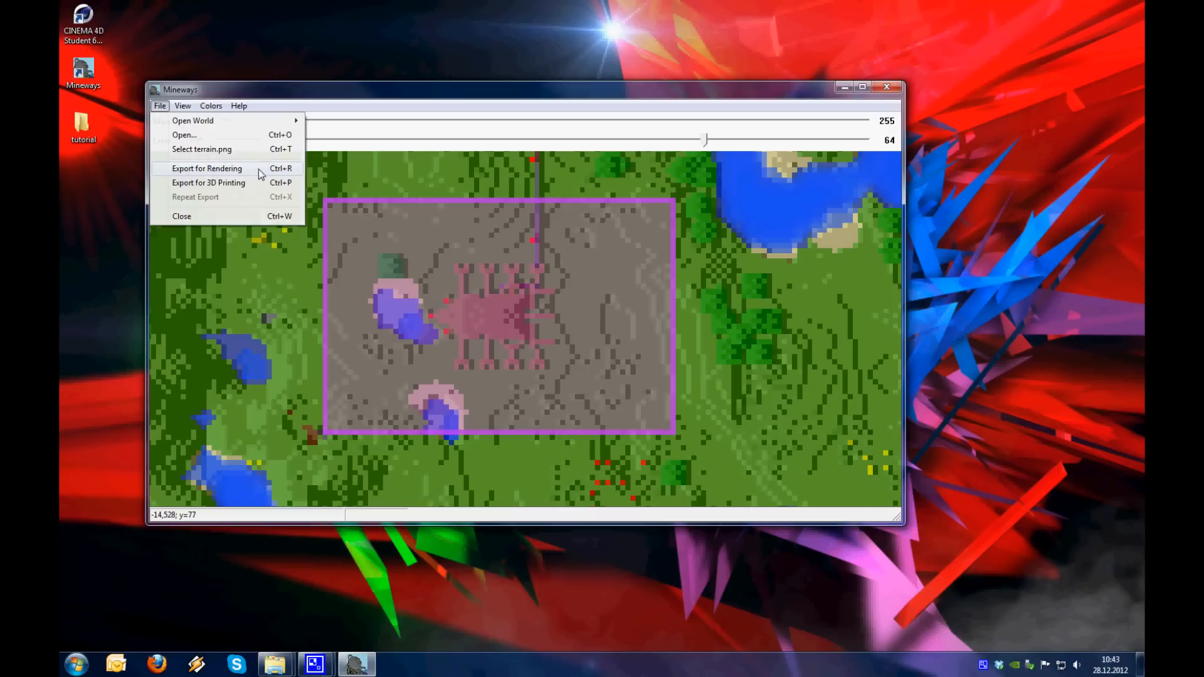
{"action": "left_click", "coordinate": [261, 169]}
{"action": "left_click", "coordinate": [212, 221]}
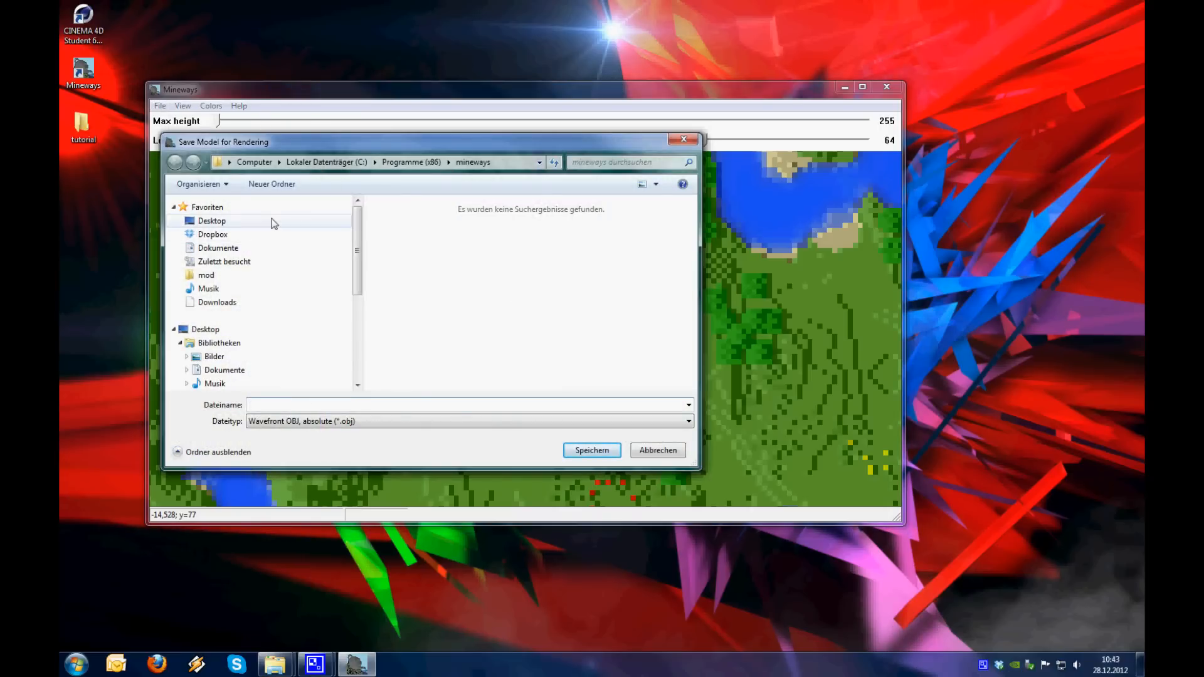
{"action": "double_click", "coordinate": [553, 315]}
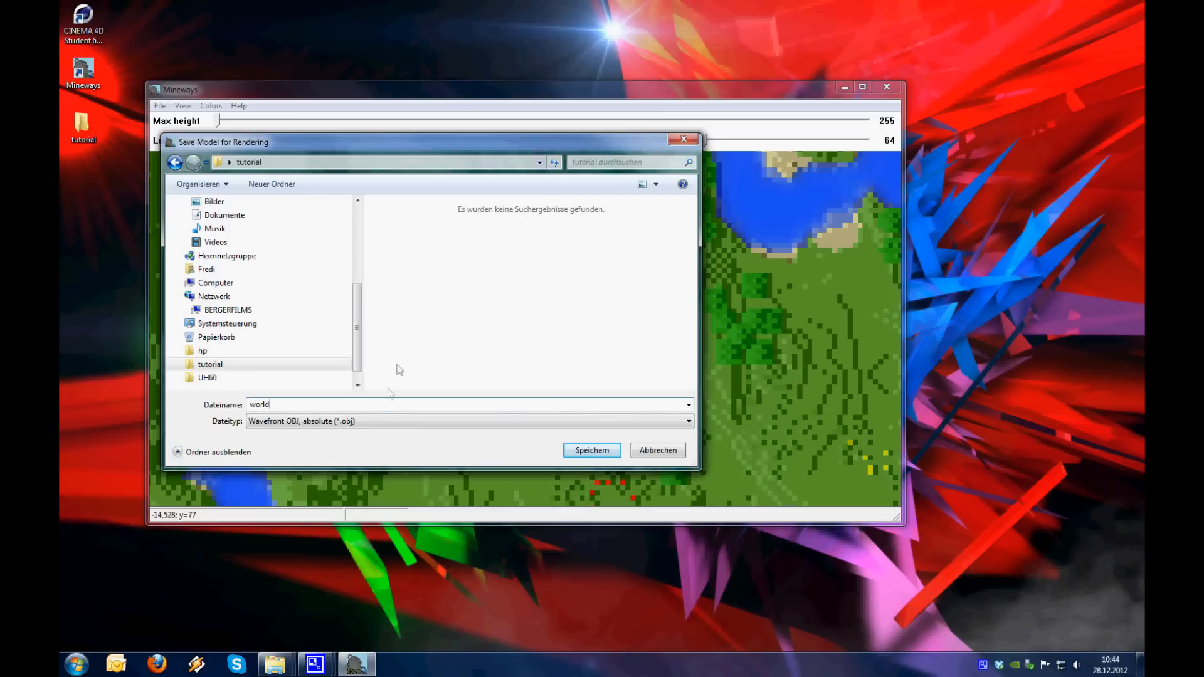
{"action": "left_click", "coordinate": [367, 421]}
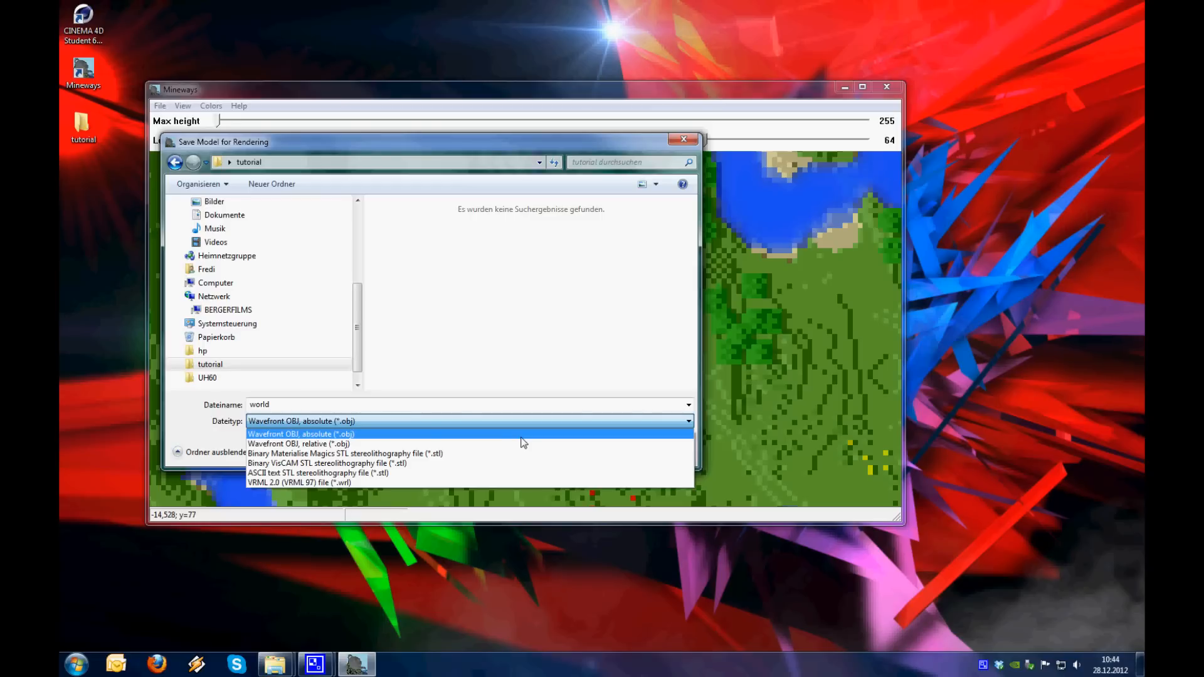
{"action": "left_click", "coordinate": [385, 435]}
{"action": "left_click", "coordinate": [593, 452]}
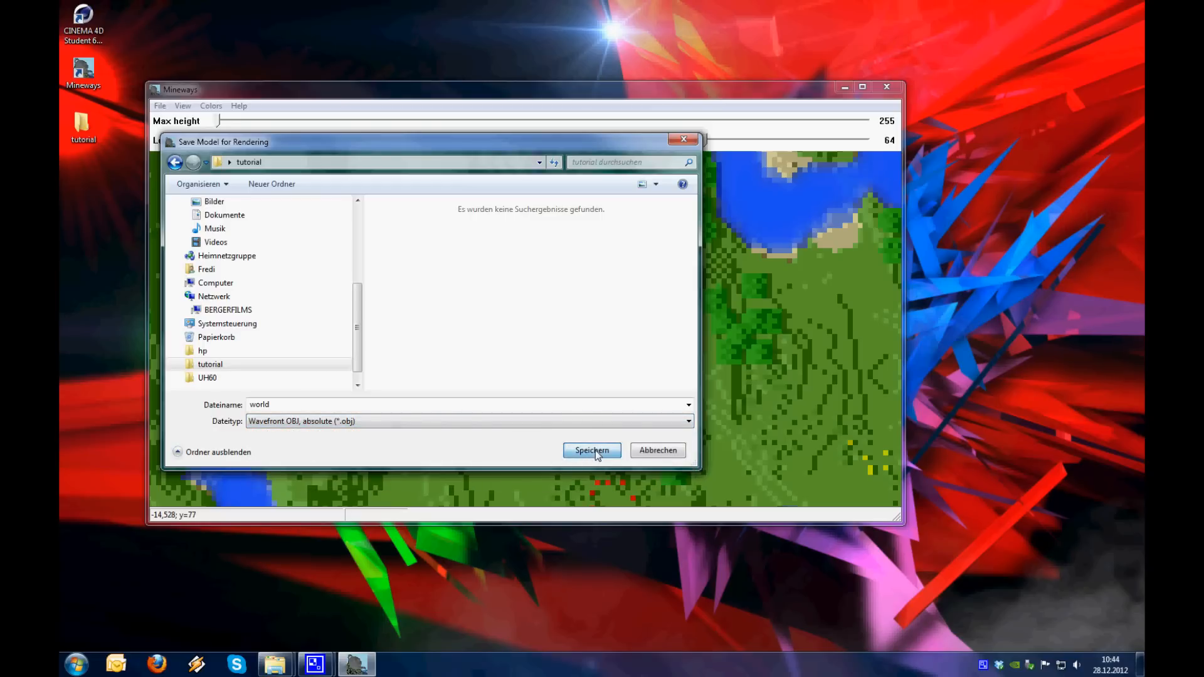
Enable Material per object in the OBJ export options and run the model export
{"action": "left_click_drag", "start_coordinate": [341, 111], "coordinate": [581, 124]}
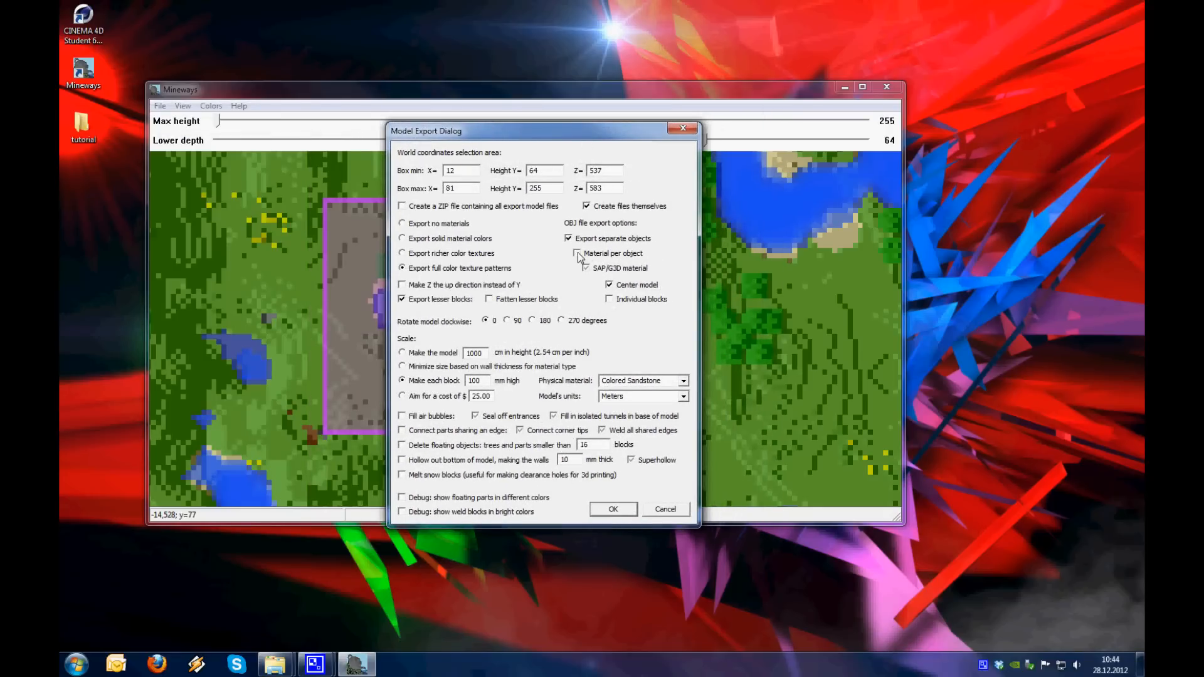
{"action": "left_click", "coordinate": [577, 254]}
{"action": "left_click", "coordinate": [603, 511]}
{"action": "left_click", "coordinate": [611, 513]}
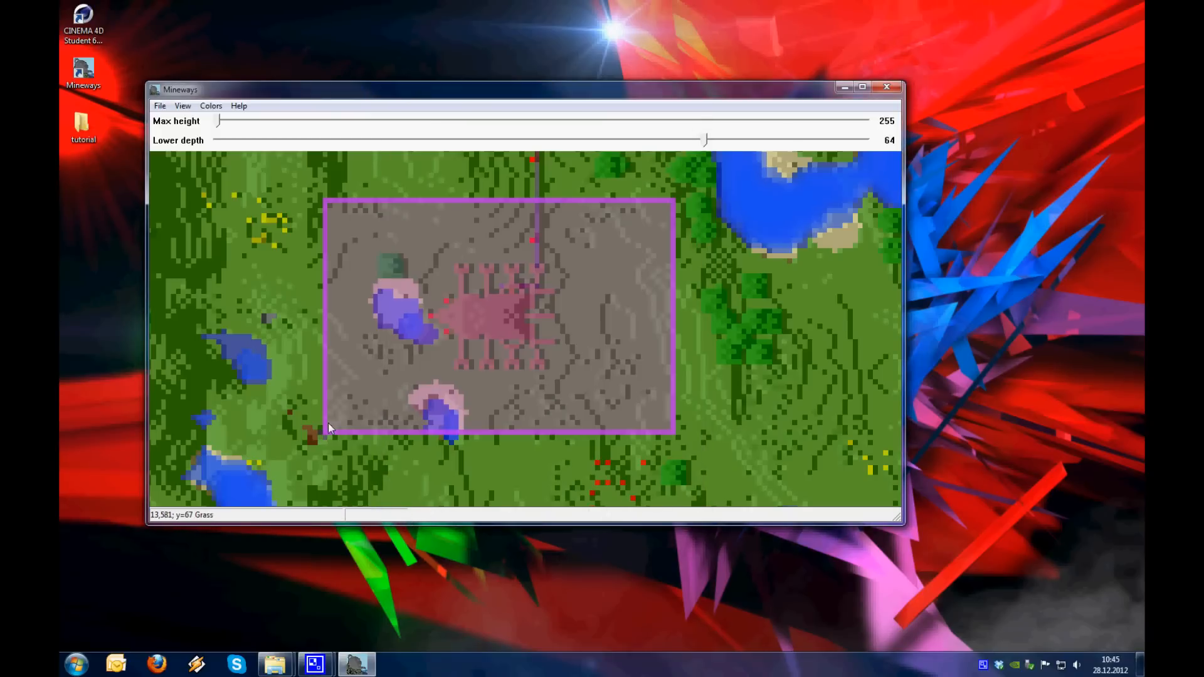
Switch from Mineways to CINEMA 4D, closing Mineways and the student version information dialog
{"action": "left_click", "coordinate": [886, 87]}
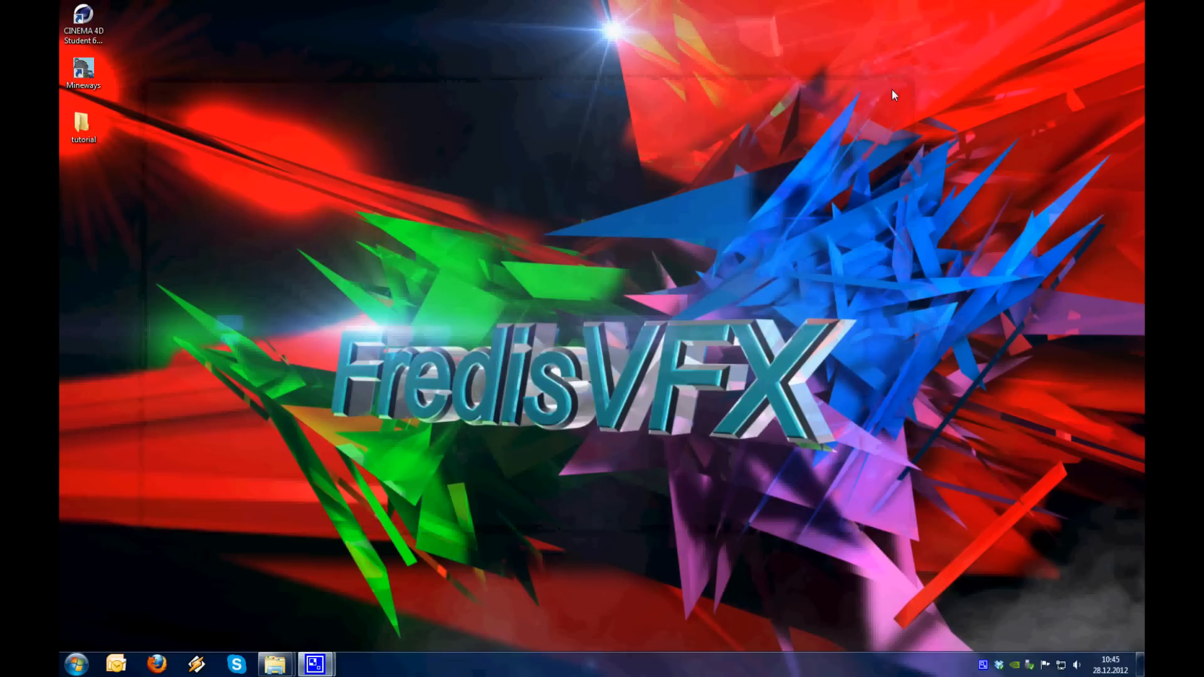
{"action": "double_click", "coordinate": [92, 26]}
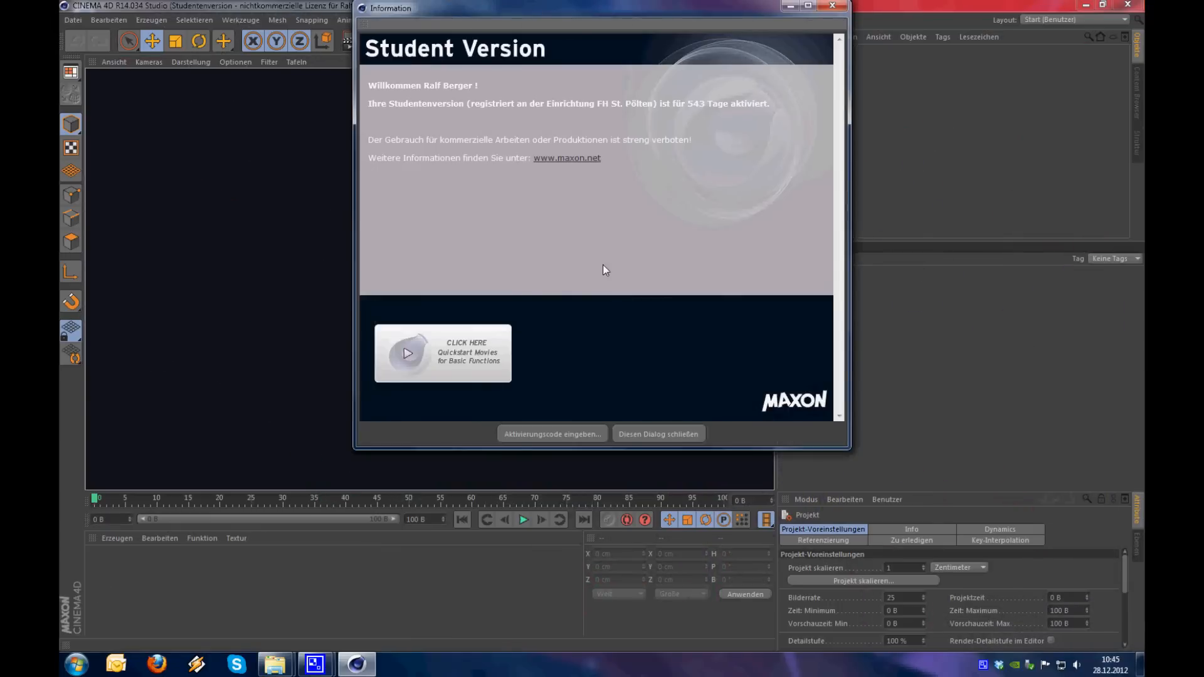
{"action": "left_click", "coordinate": [641, 433]}
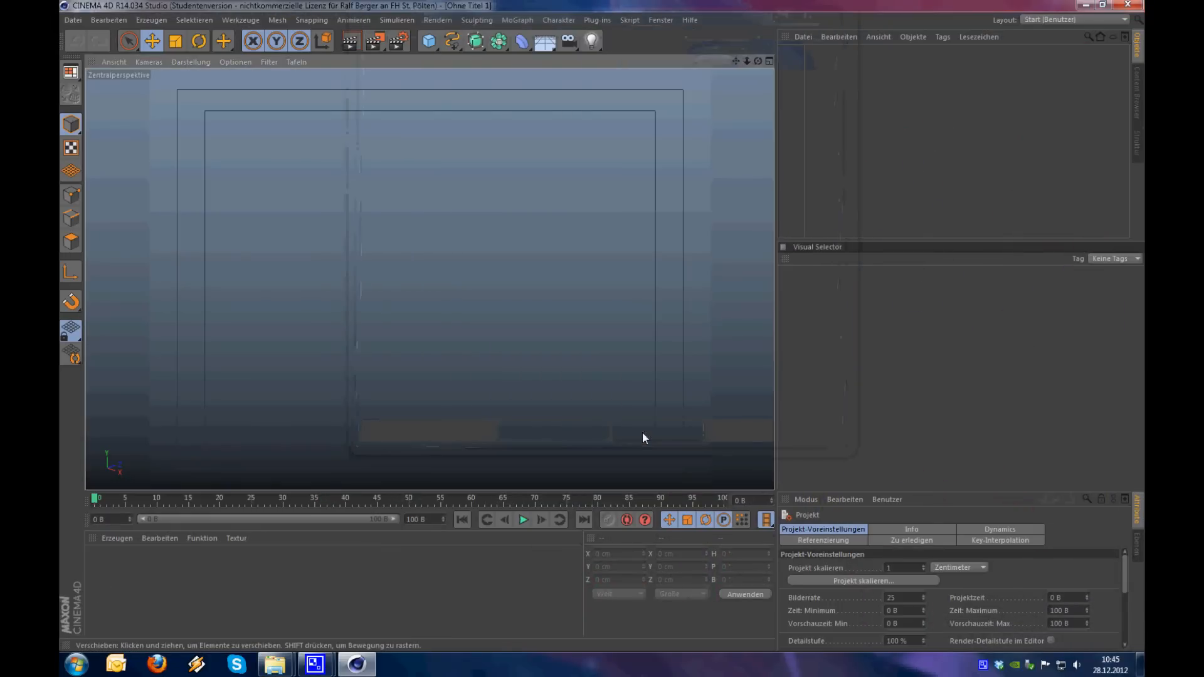
Undock the Visual Selector from the layout and close it
{"action": "left_click", "coordinate": [787, 259]}
{"action": "left_click", "coordinate": [797, 270]}
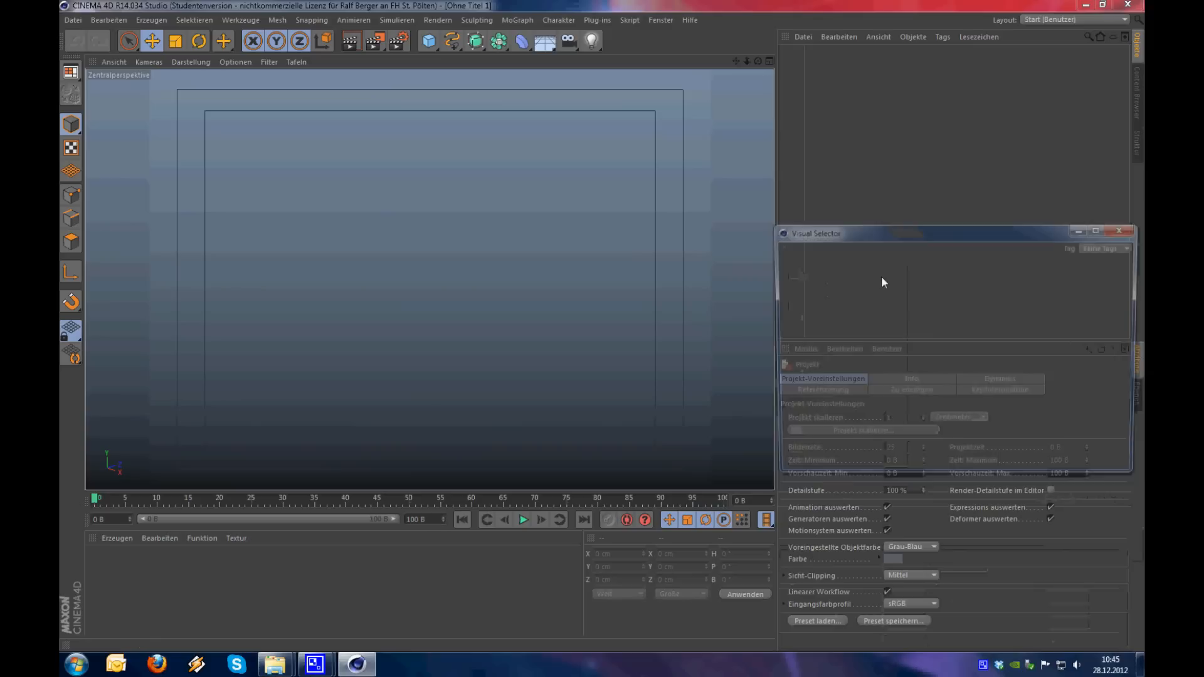
{"action": "left_click", "coordinate": [1119, 231]}
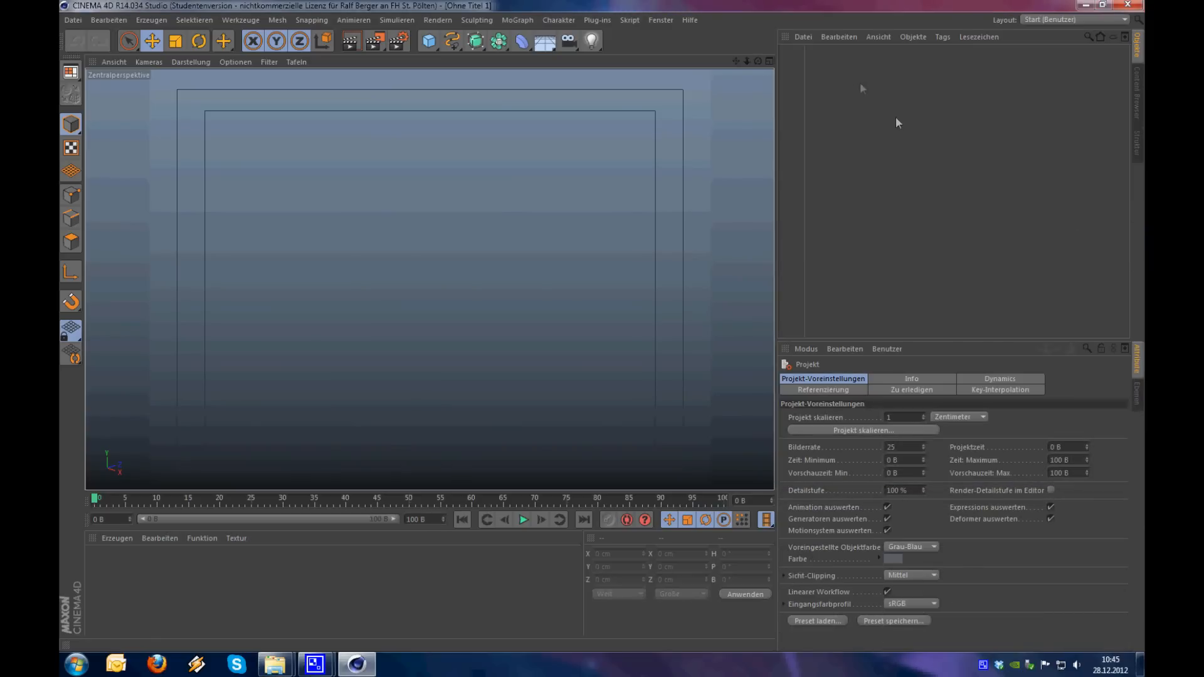
Add the exported world.obj to the scene, importing the Wavefront file with a factor of 1 Meter
{"action": "left_click", "coordinate": [806, 38]}
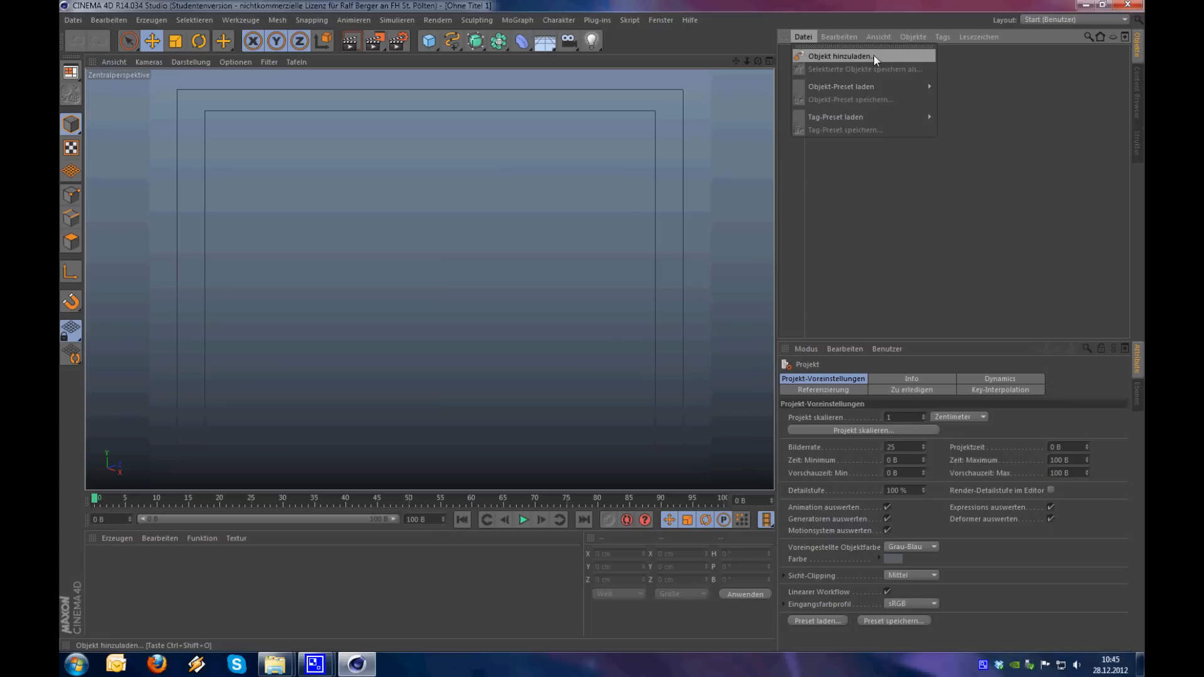
{"action": "left_click", "coordinate": [841, 56]}
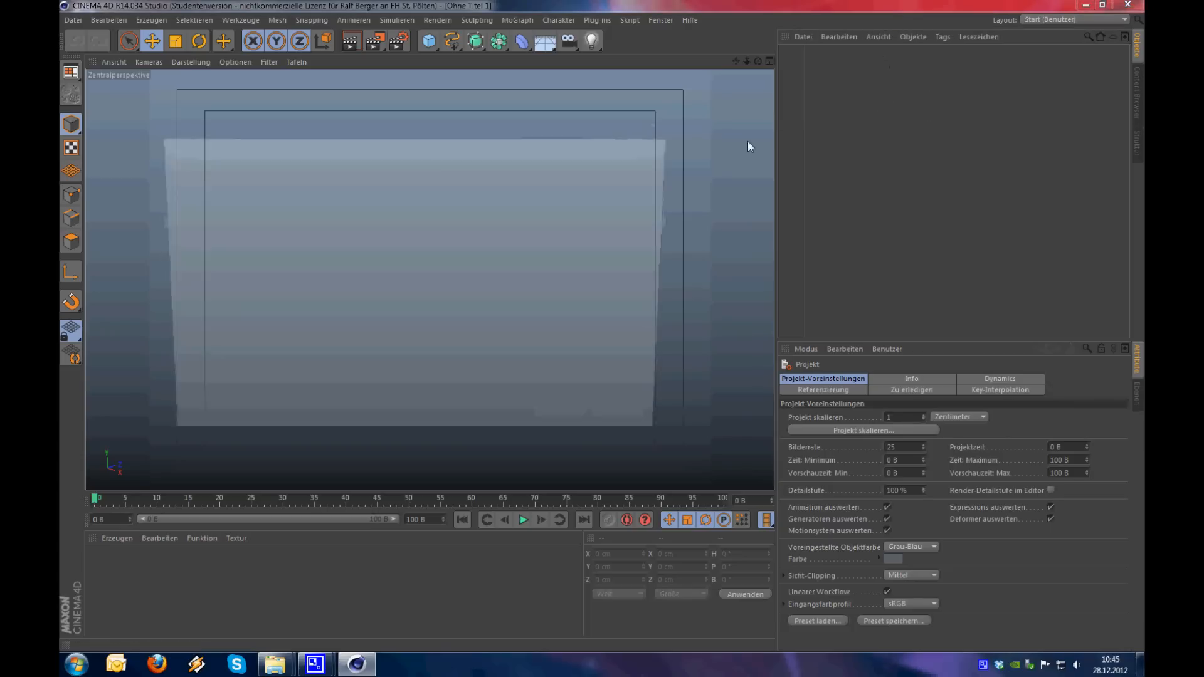
{"action": "left_click", "coordinate": [421, 229]}
{"action": "left_click", "coordinate": [575, 432]}
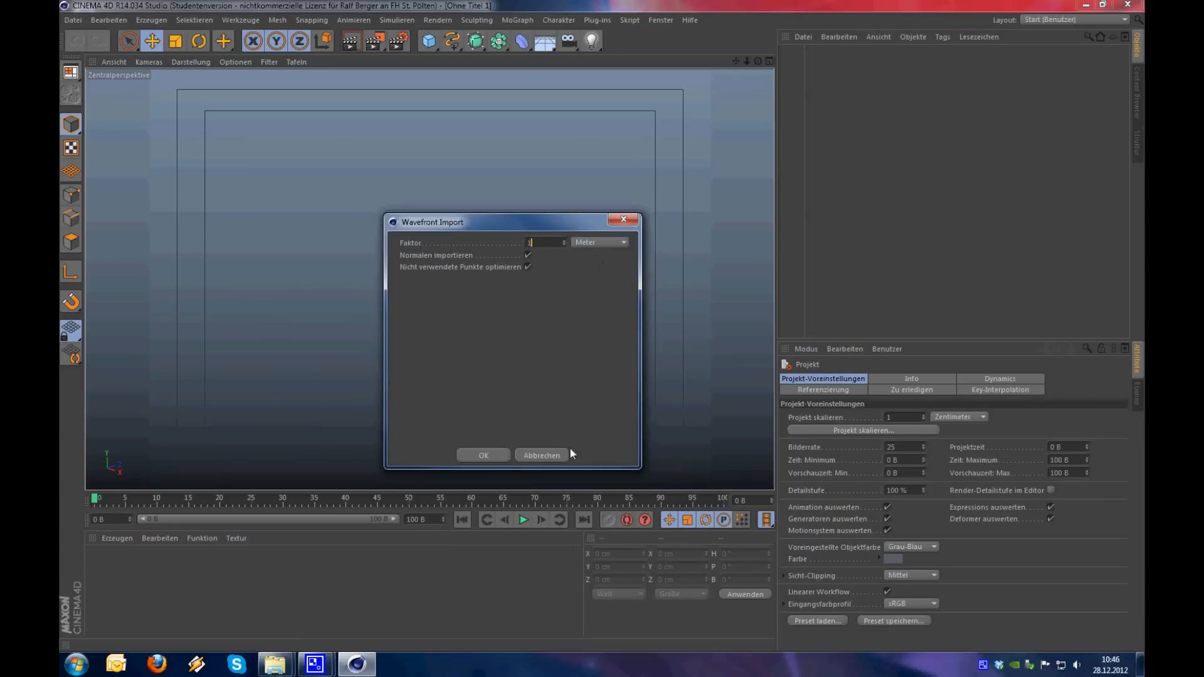
{"action": "left_click", "coordinate": [483, 455]}
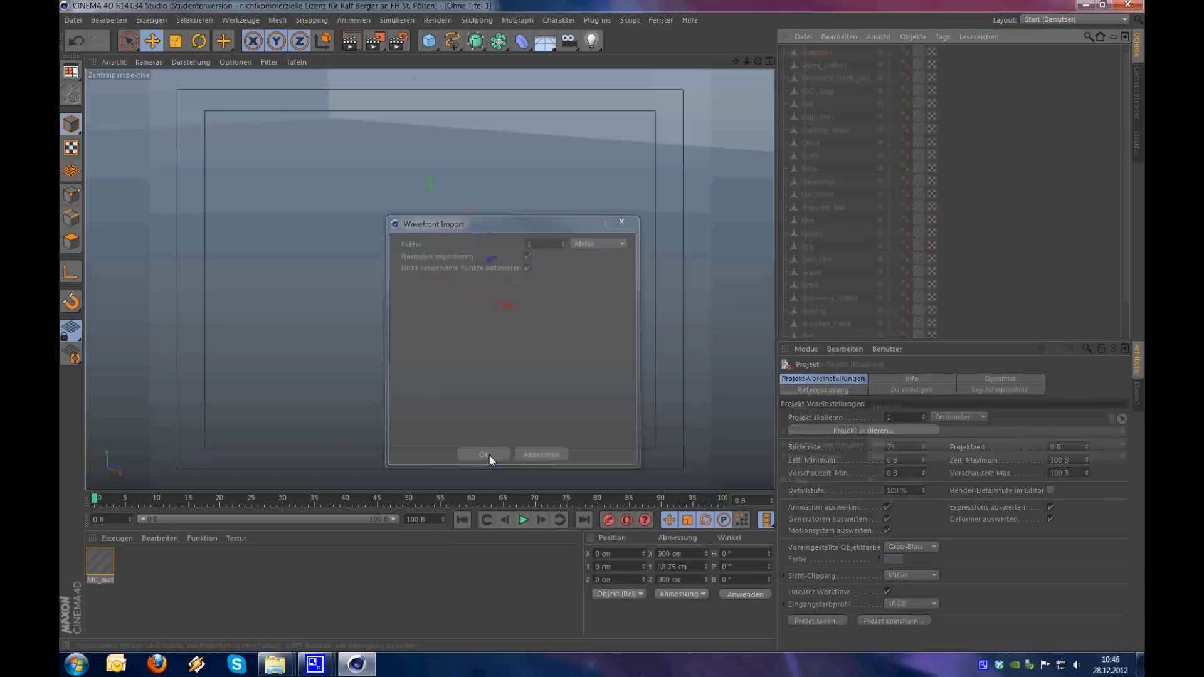
Group all imported polygon objects under a single null and rename it "world"
{"action": "left_click", "coordinate": [959, 155]}
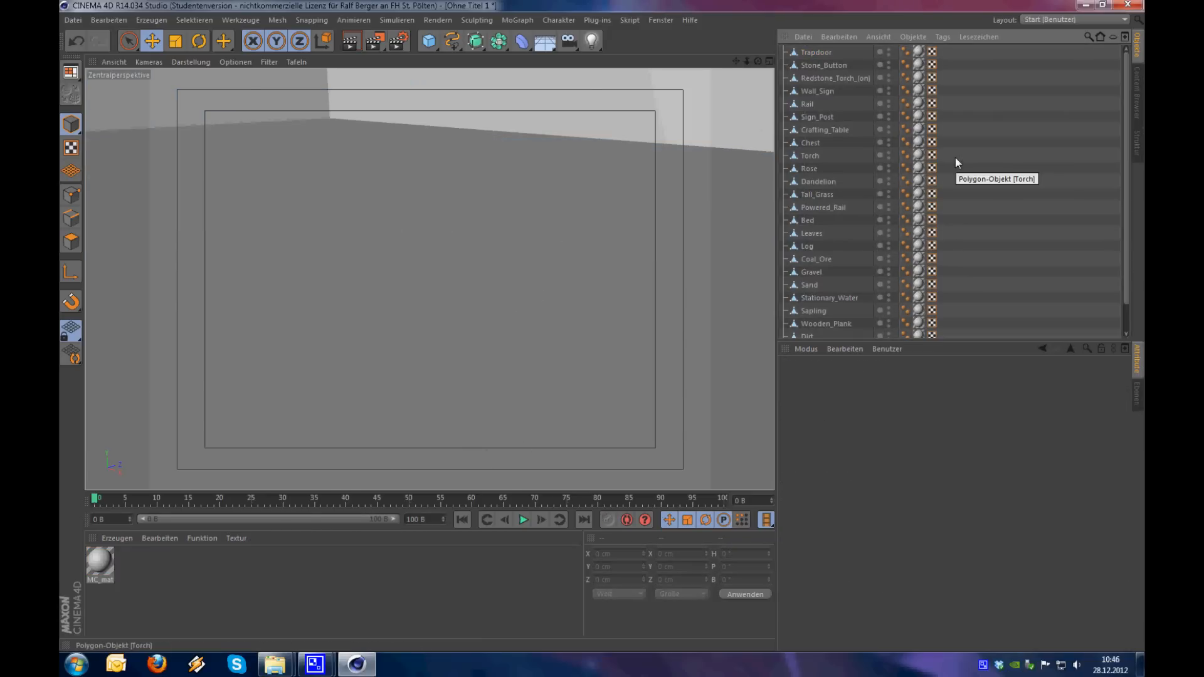
{"action": "key", "text": "ctrl+a"}
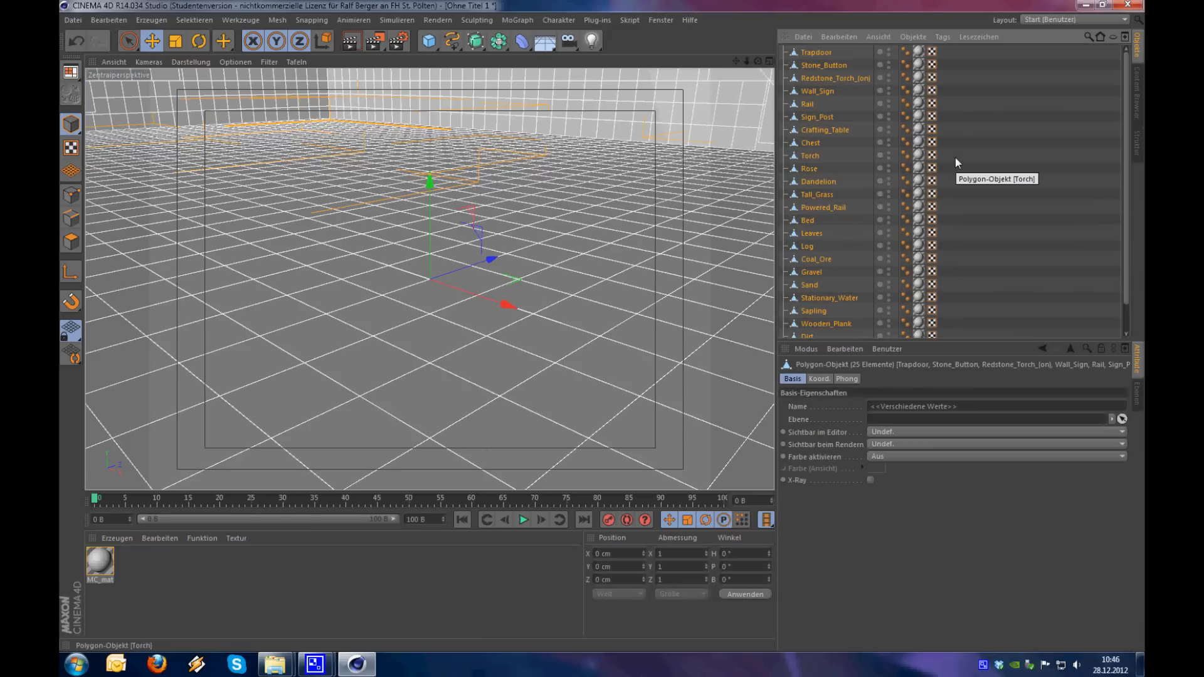
{"action": "key", "text": "alt+g"}
{"action": "double_click", "coordinate": [810, 52]}
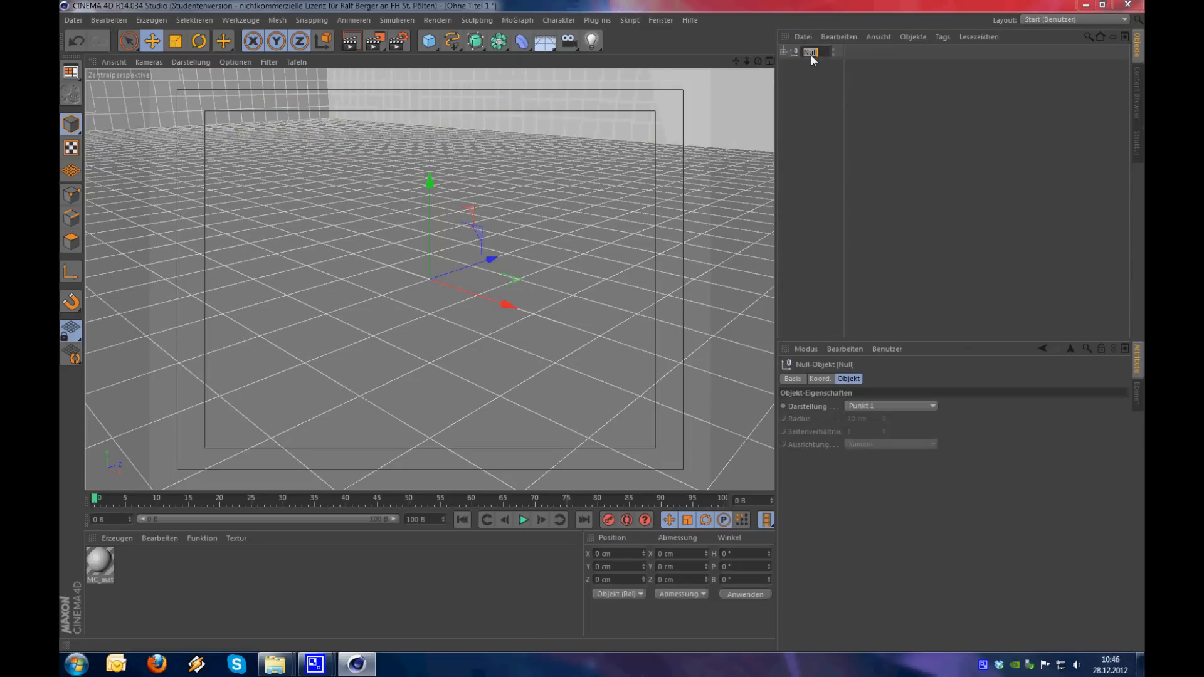
{"action": "type", "text": "world"}
{"action": "key", "text": "Return"}
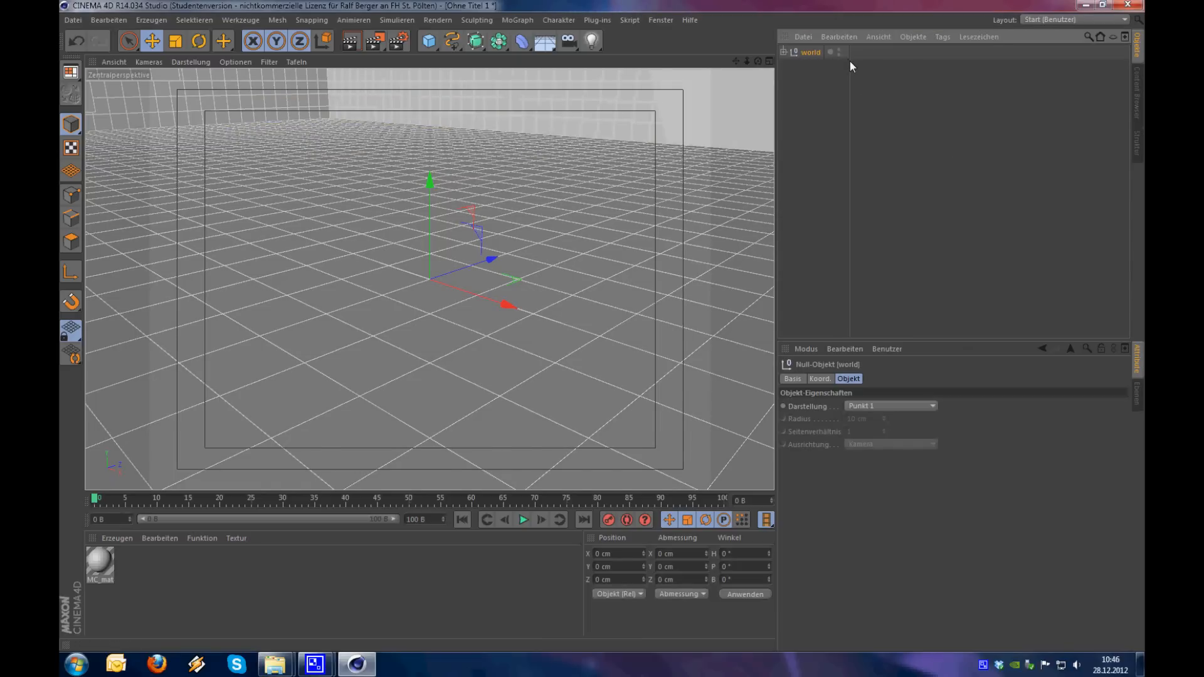
Open MC_material for editing and disable its Glanzlicht channel
{"action": "left_click_drag", "start_coordinate": [520, 348], "coordinate": [661, 240], "text": "alt"}
{"action": "left_click", "coordinate": [798, 189]}
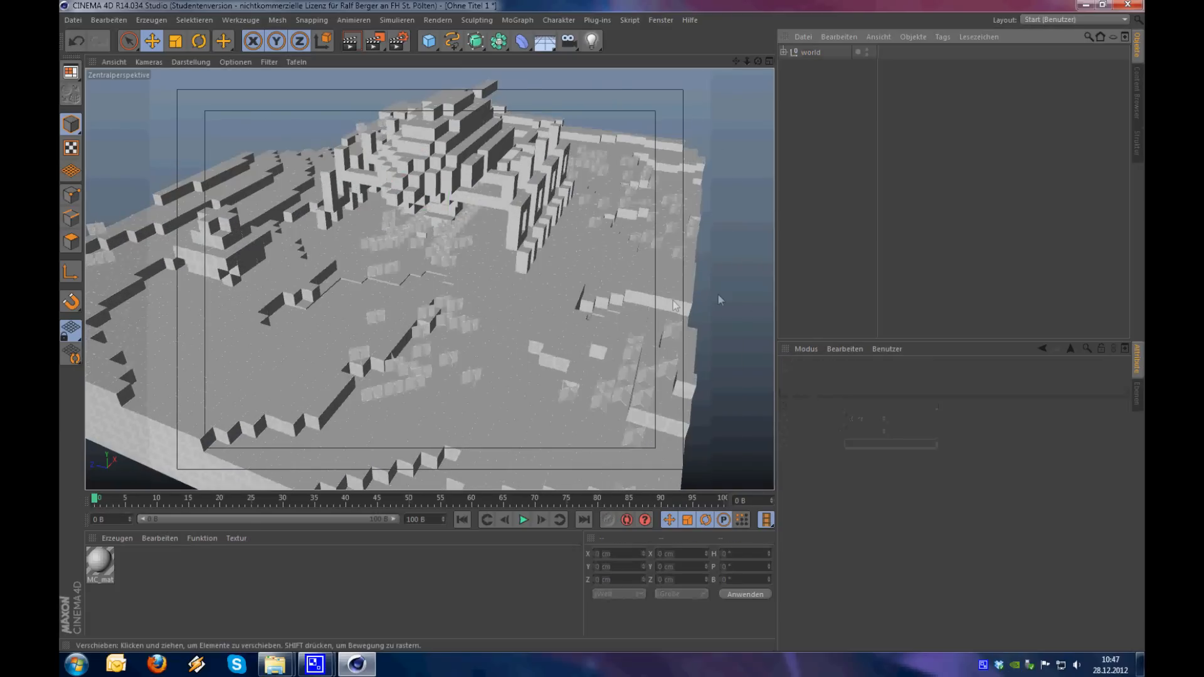
{"action": "double_click", "coordinate": [103, 570]}
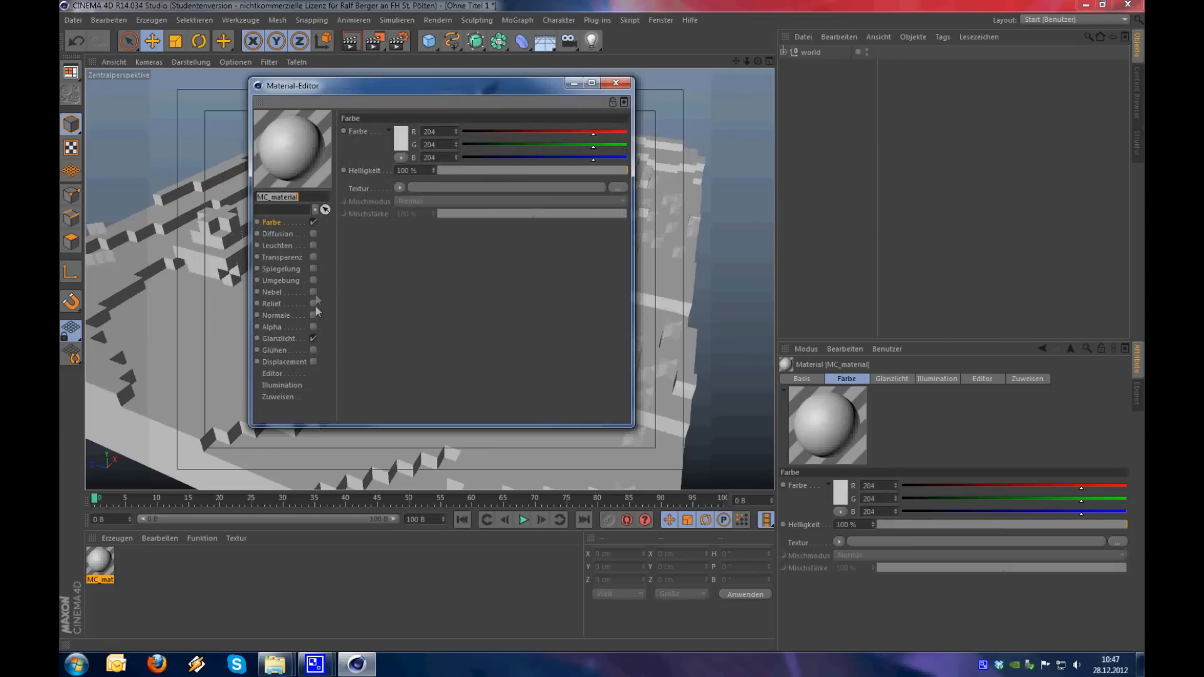
{"action": "left_click", "coordinate": [313, 338]}
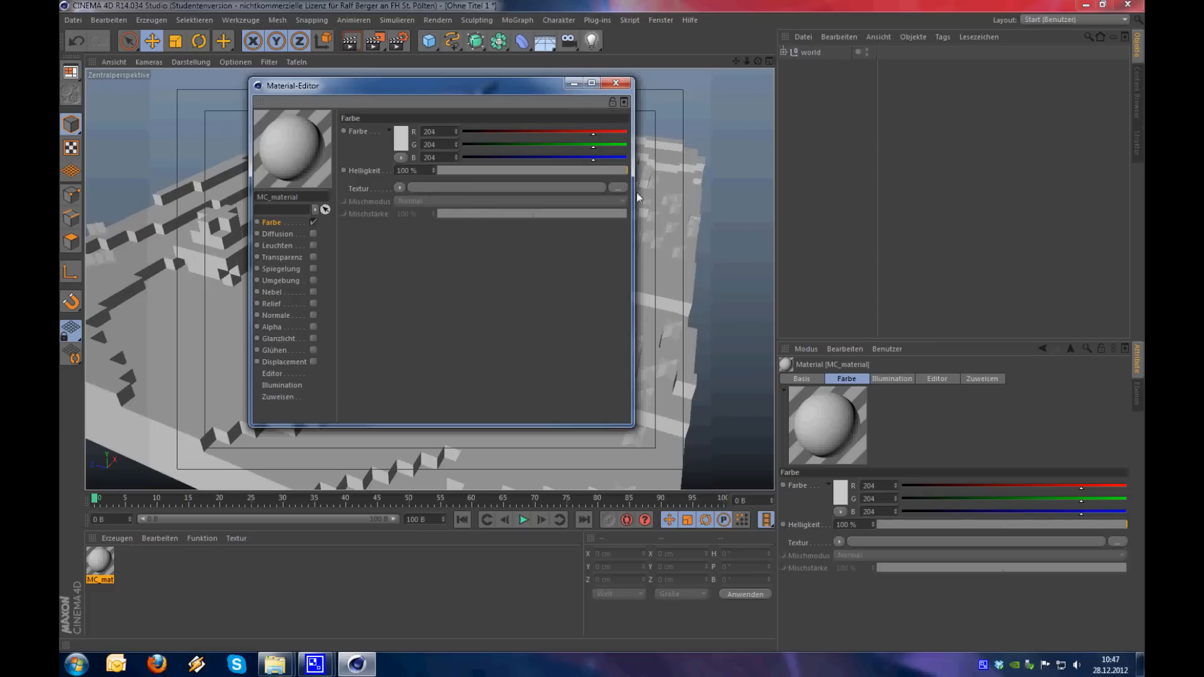
Load world-RGBA from the tutorial folder as the Farbe texture, copying it into the project directory, and set its Interpolation to Keine
{"action": "left_click", "coordinate": [618, 187]}
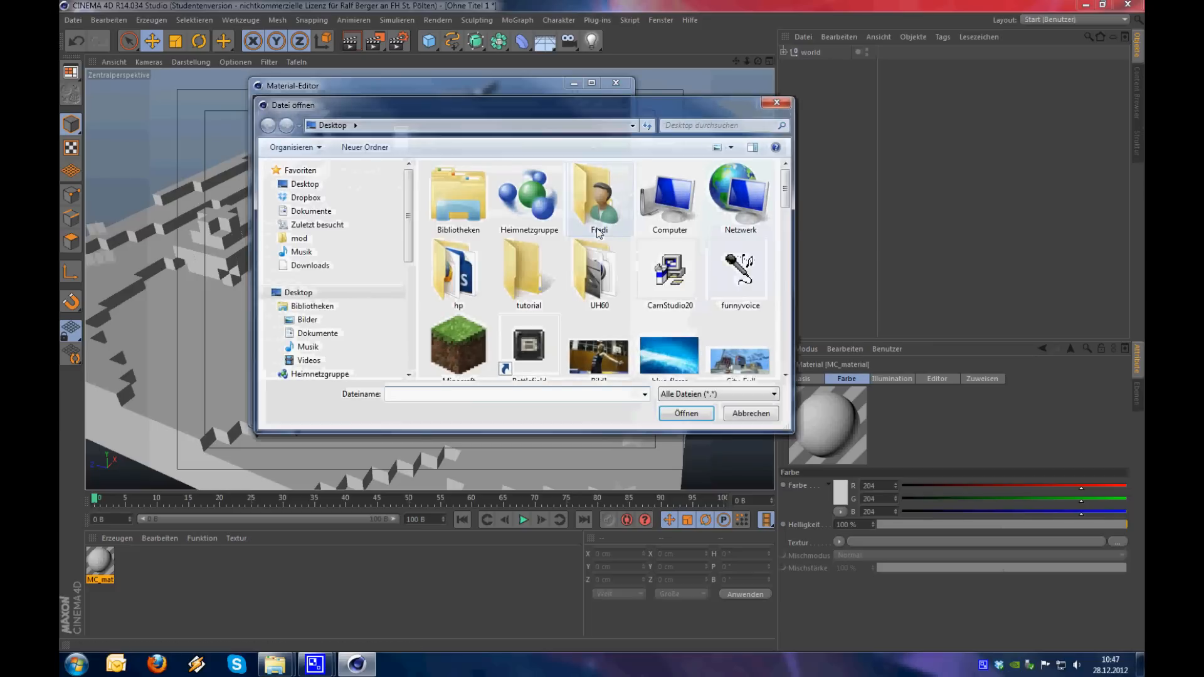
{"action": "double_click", "coordinate": [518, 254]}
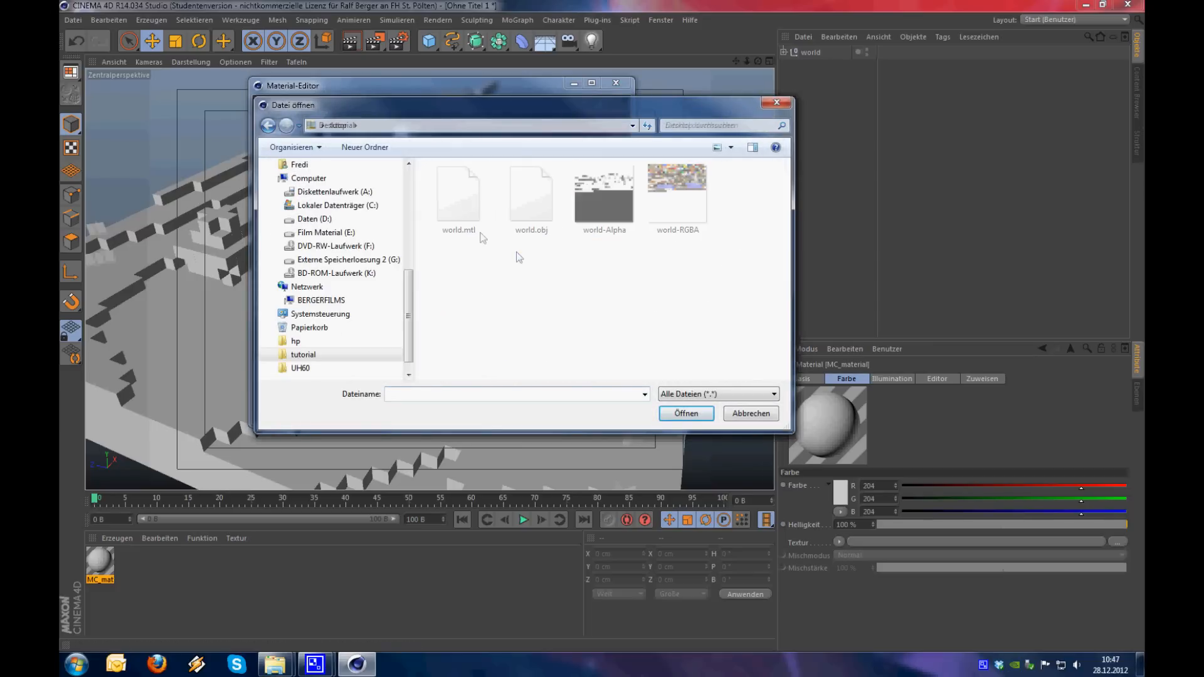
{"action": "left_click", "coordinate": [672, 200]}
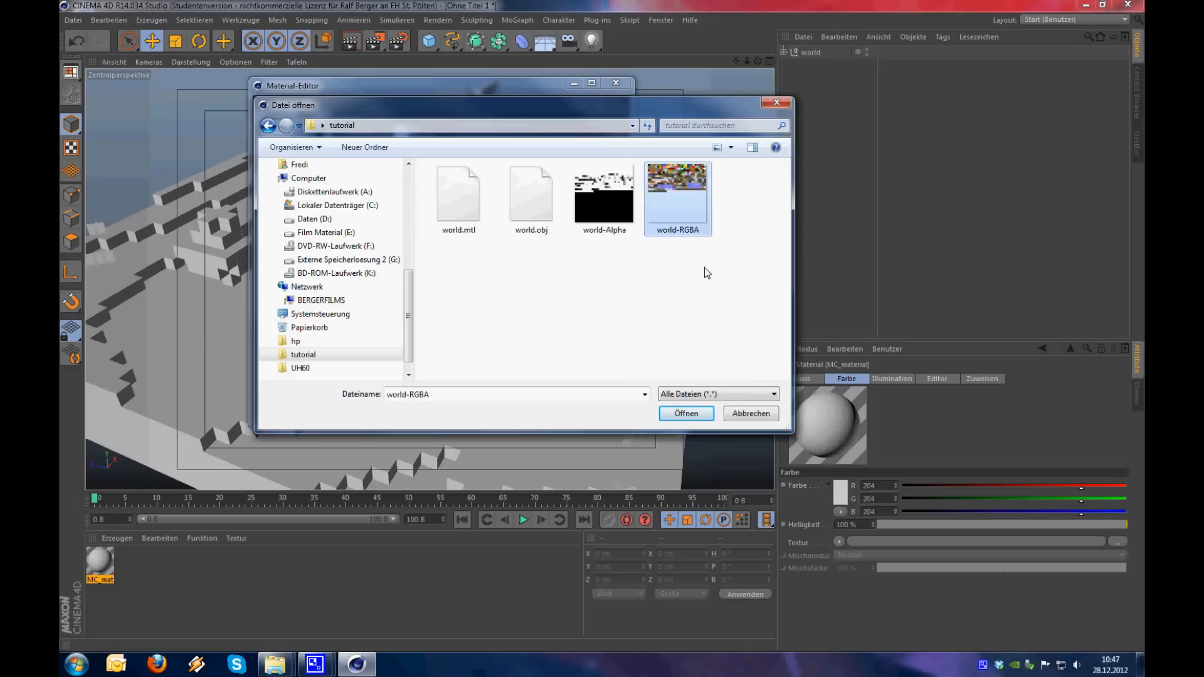
{"action": "left_click", "coordinate": [688, 414]}
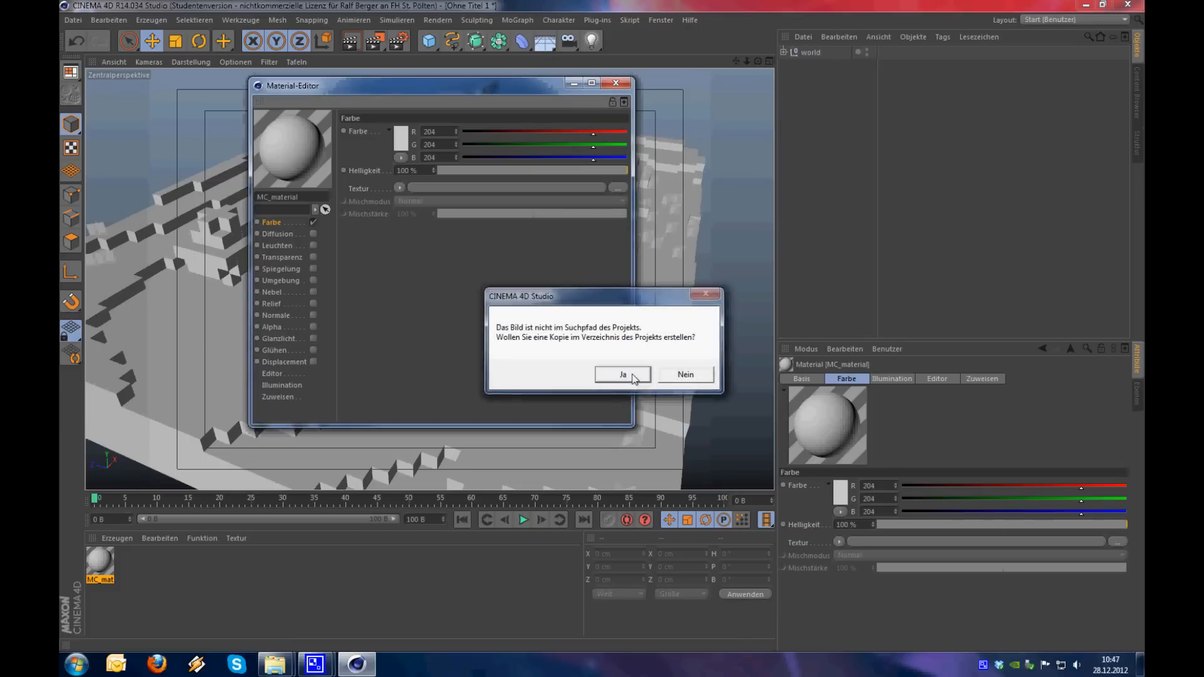
{"action": "left_click", "coordinate": [623, 375]}
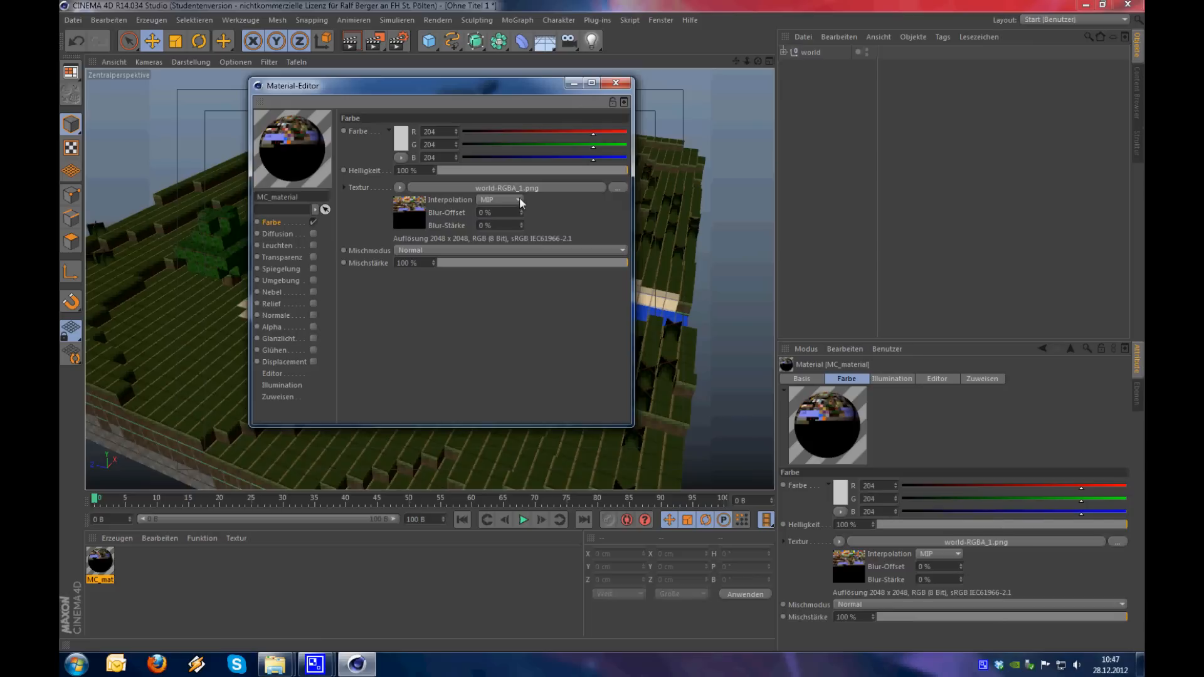
{"action": "left_click", "coordinate": [519, 200]}
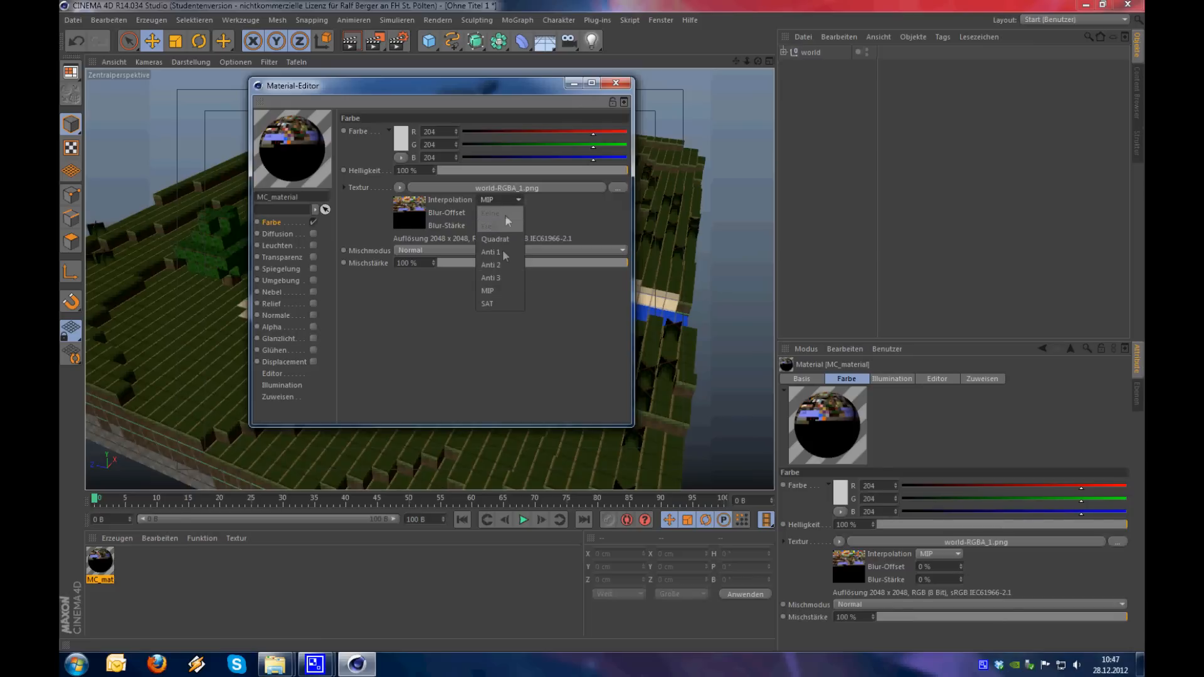
{"action": "left_click", "coordinate": [509, 216]}
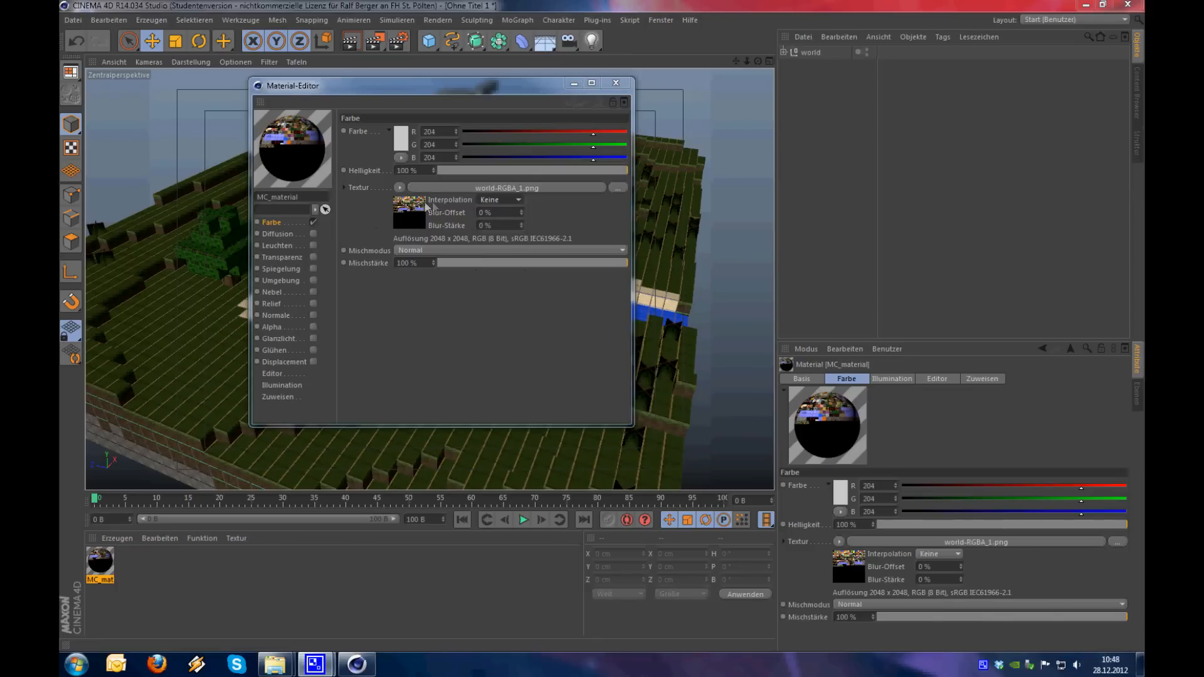
Enable the Alpha channel, load world-Alpha as its texture with a copy in the project directory, and set Interpolation to Keine
{"action": "left_click", "coordinate": [313, 327]}
{"action": "left_click", "coordinate": [618, 206]}
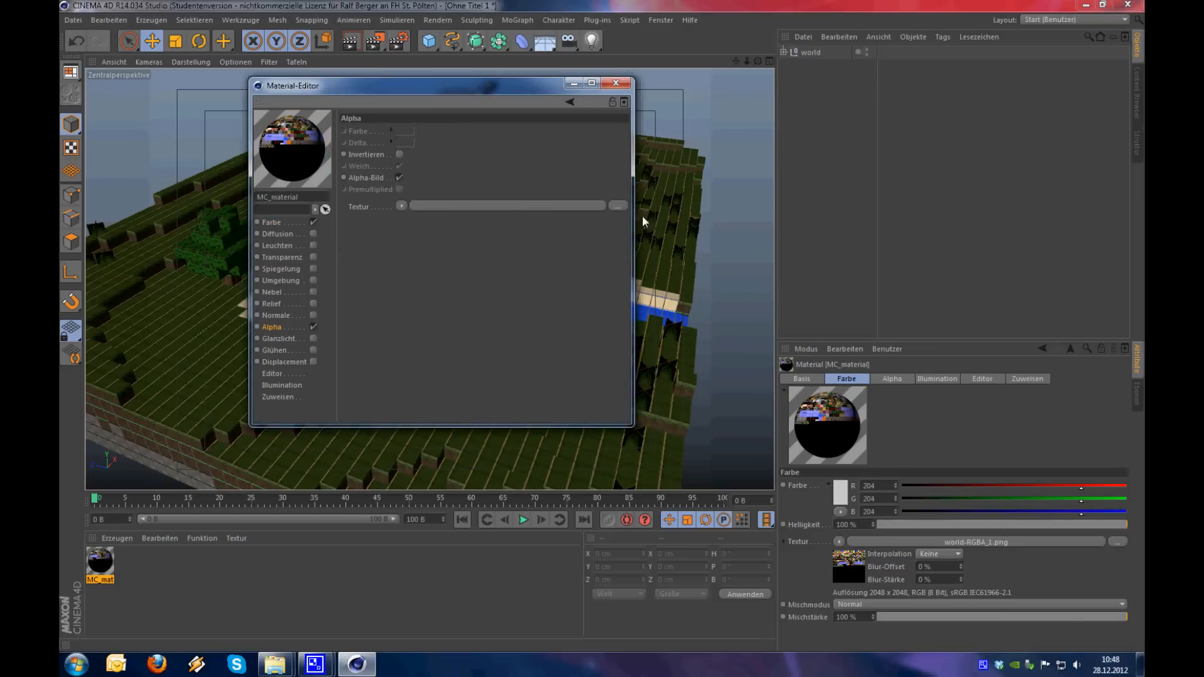
{"action": "left_click", "coordinate": [616, 224]}
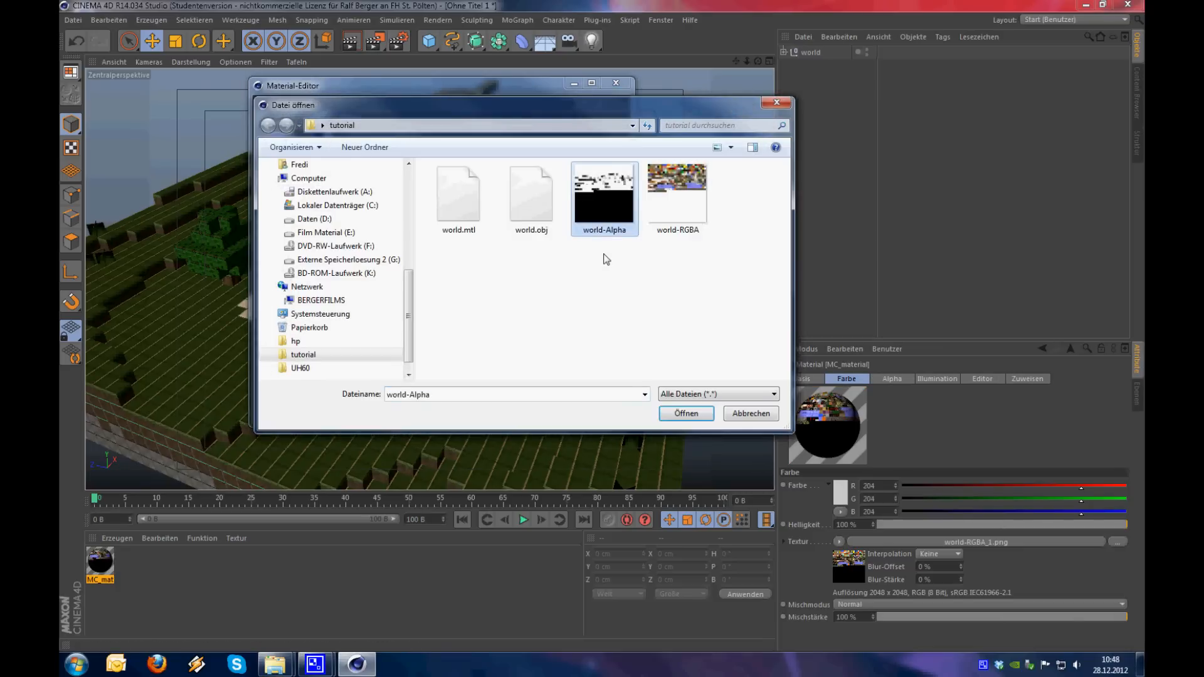
{"action": "left_click", "coordinate": [689, 415]}
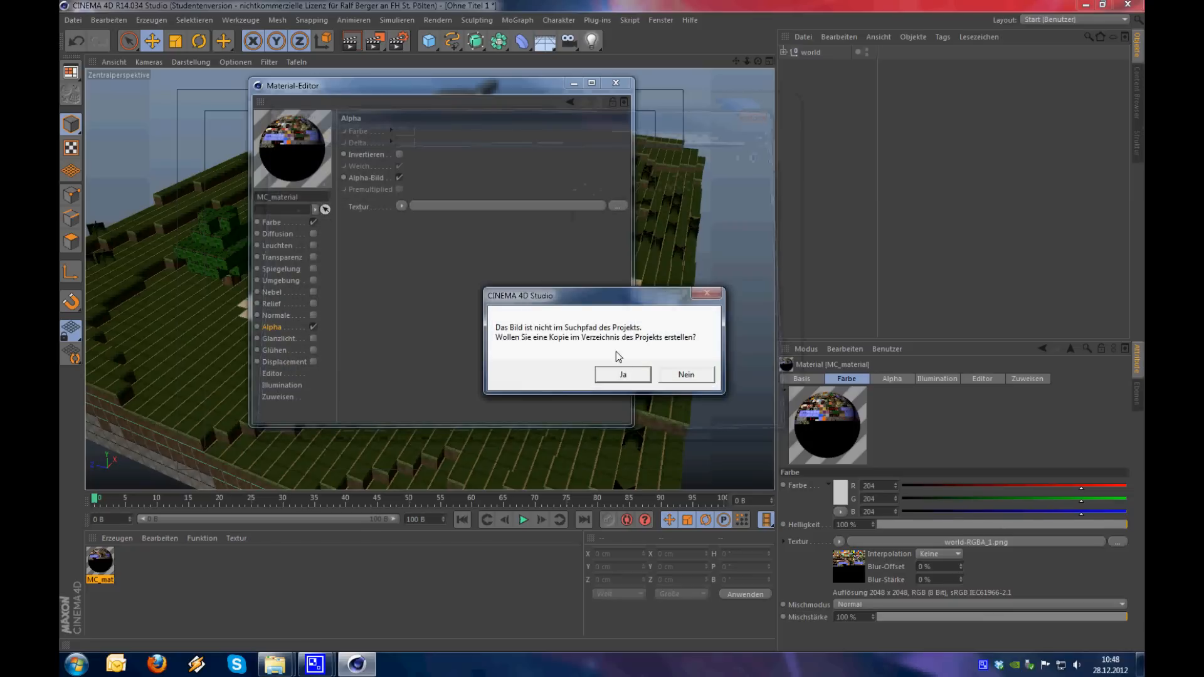
{"action": "left_click", "coordinate": [621, 374]}
{"action": "left_click", "coordinate": [515, 220]}
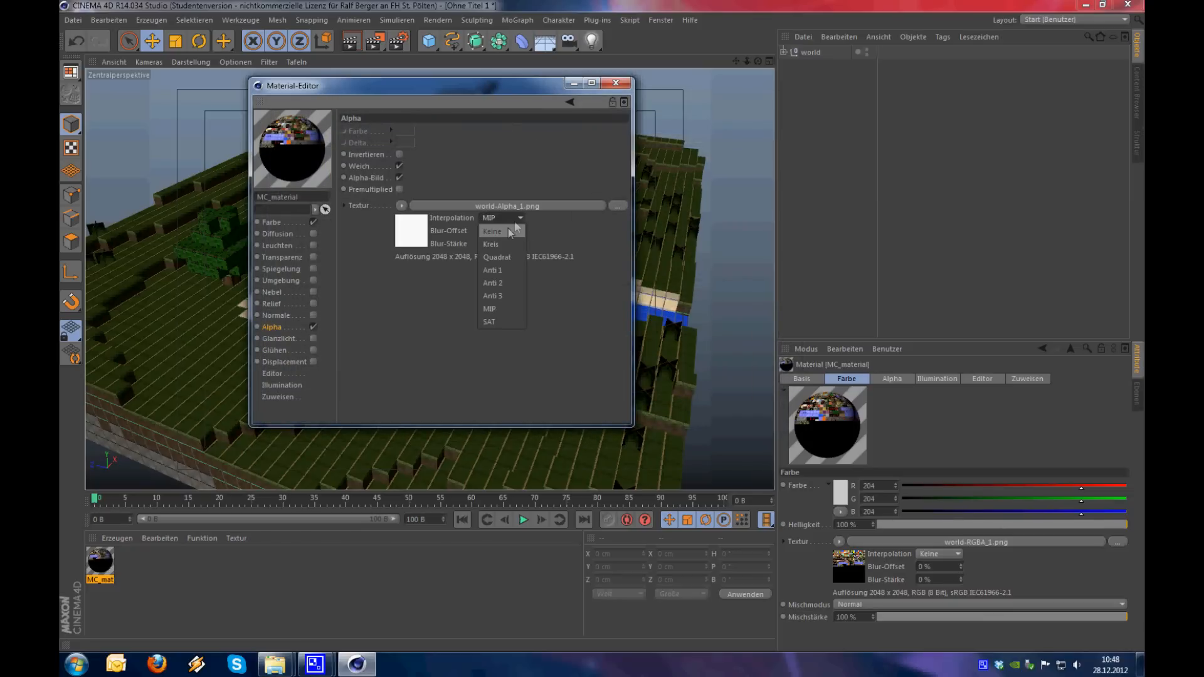
{"action": "left_click", "coordinate": [506, 230]}
Move the Material-Editor off the model and disable Alpha-Bild in the Alpha channel
{"action": "left_click_drag", "start_coordinate": [413, 85], "coordinate": [827, 161]}
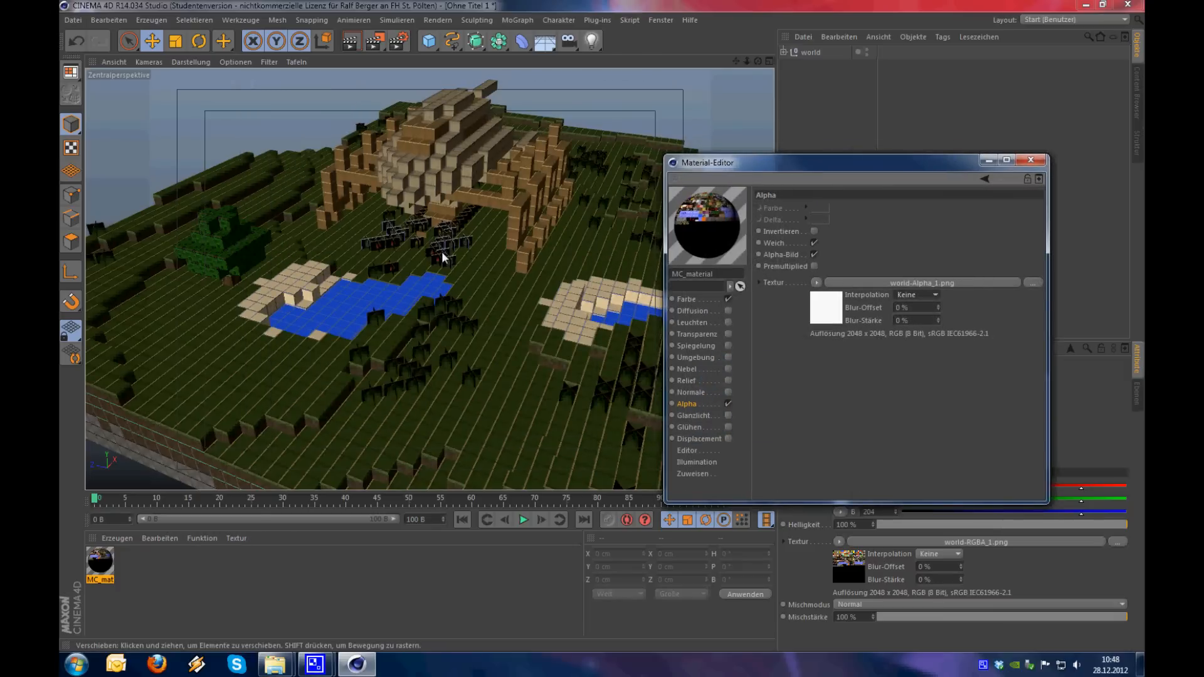
{"action": "scroll", "coordinate": [442, 257], "scroll_direction": "up", "scroll_amount": 5}
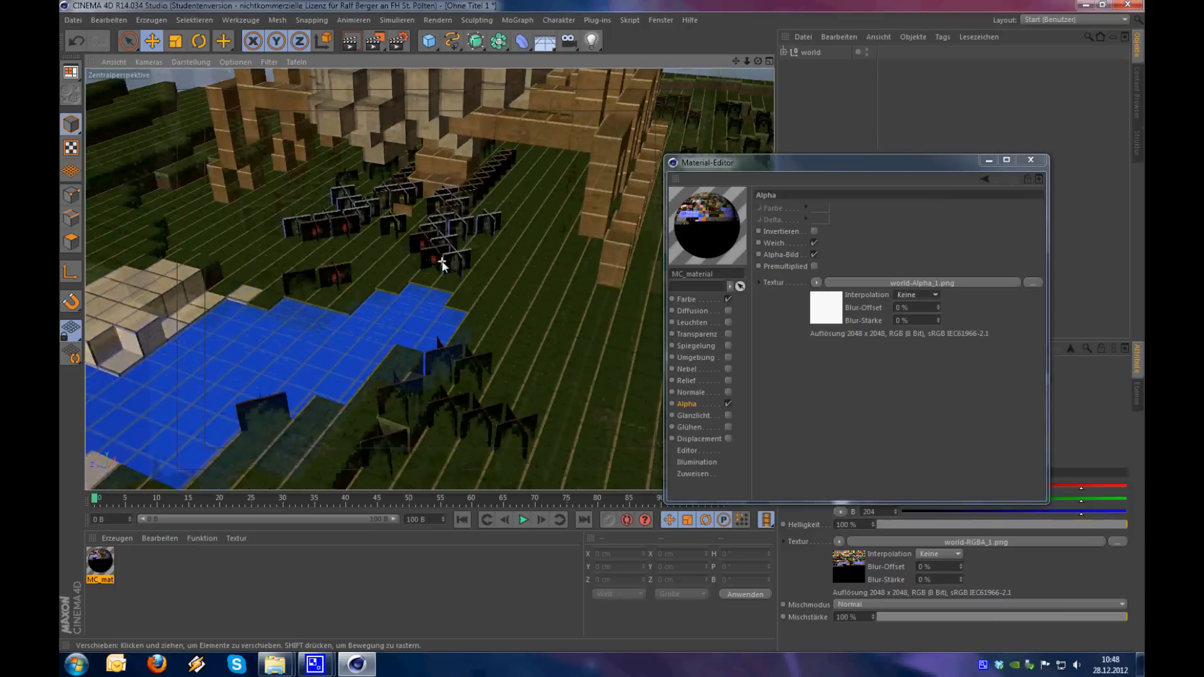
{"action": "left_click", "coordinate": [813, 254]}
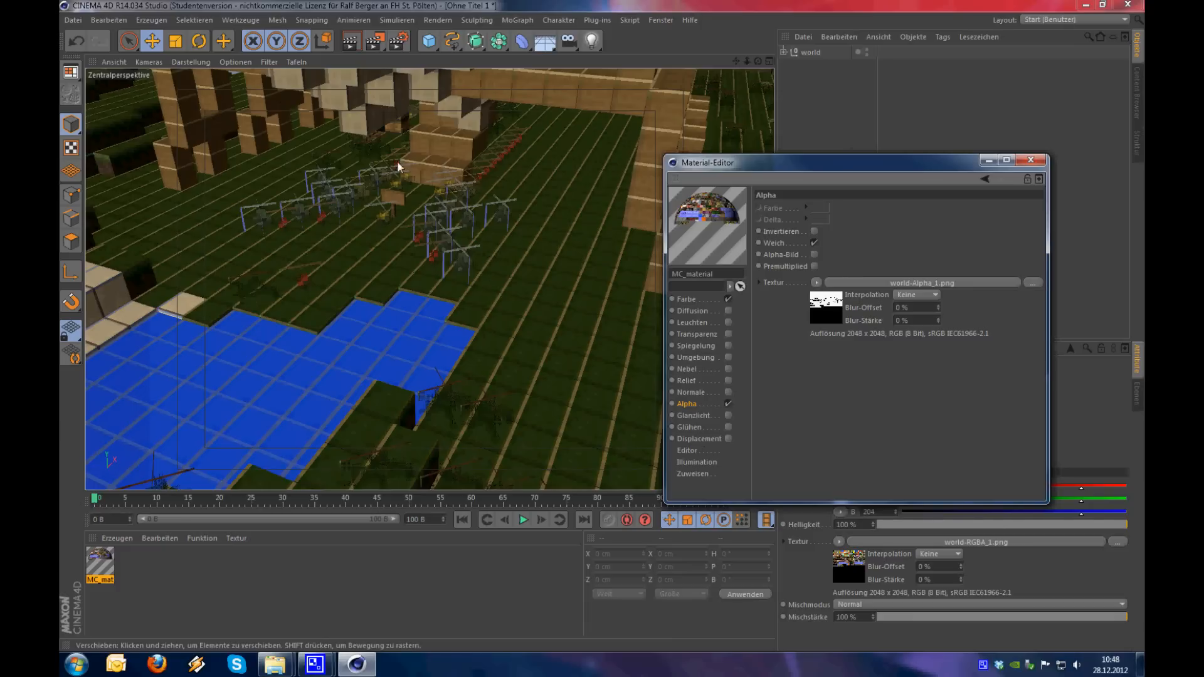
Set MC_material's texture preview size to 512x512 (1 MB) and close the Material-Editor
{"action": "scroll", "coordinate": [471, 254], "scroll_direction": "up", "scroll_amount": 10}
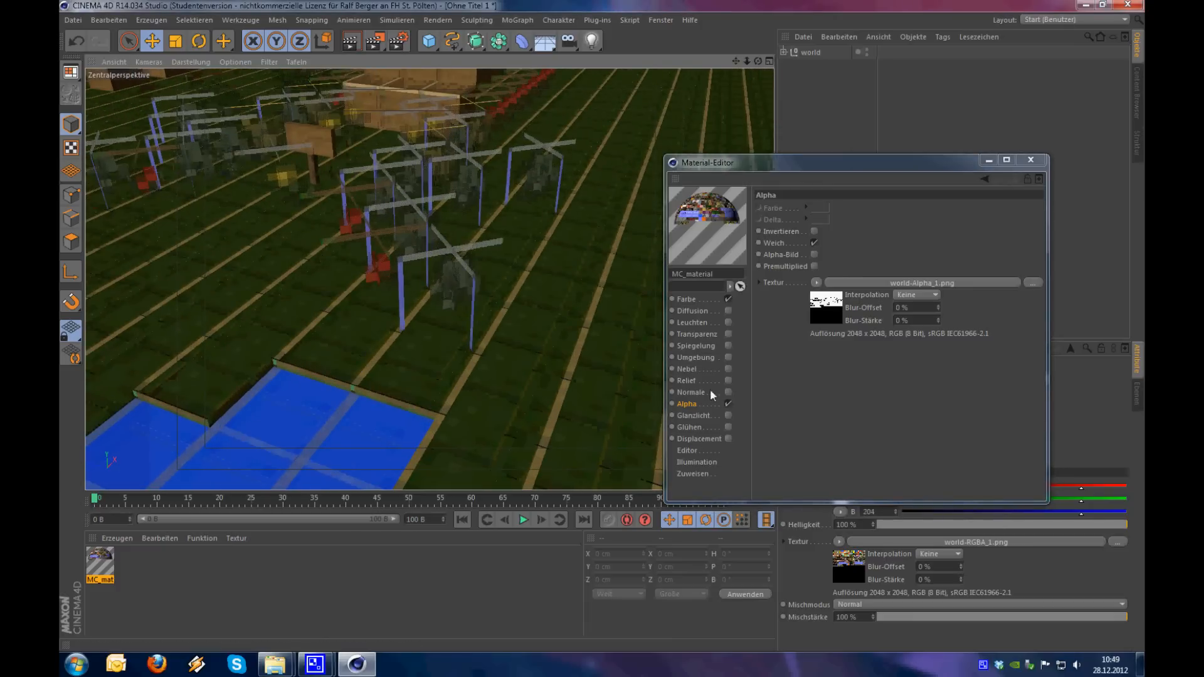
{"action": "left_click", "coordinate": [696, 448]}
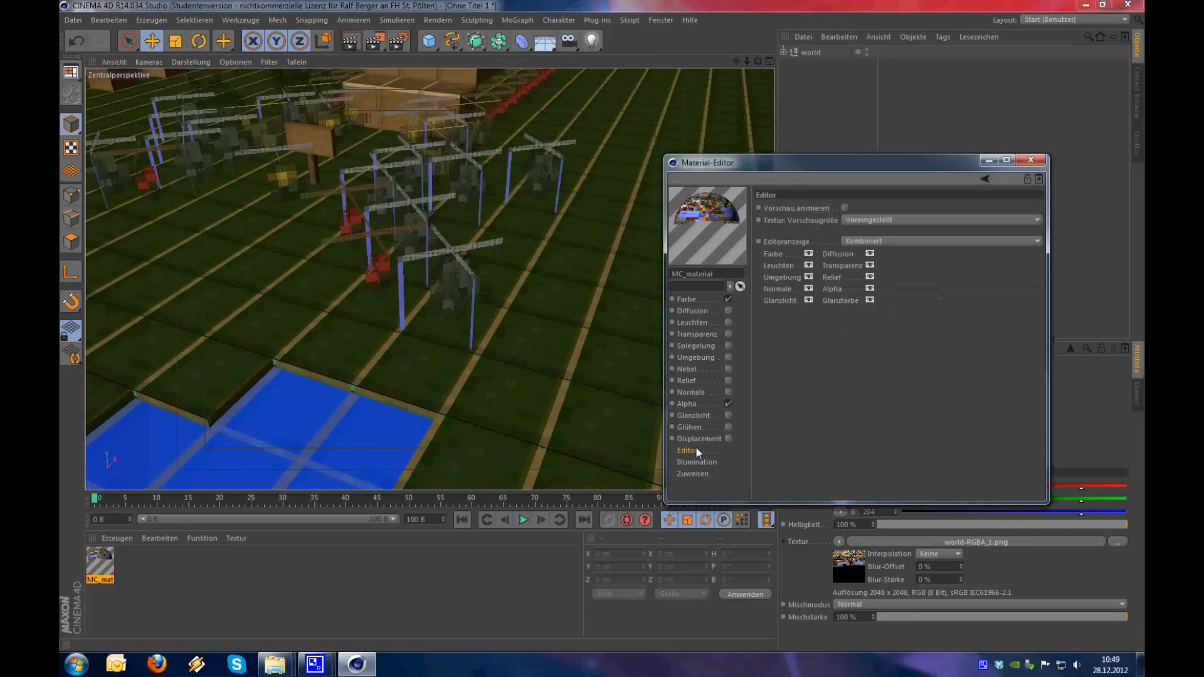
{"action": "left_click", "coordinate": [852, 221]}
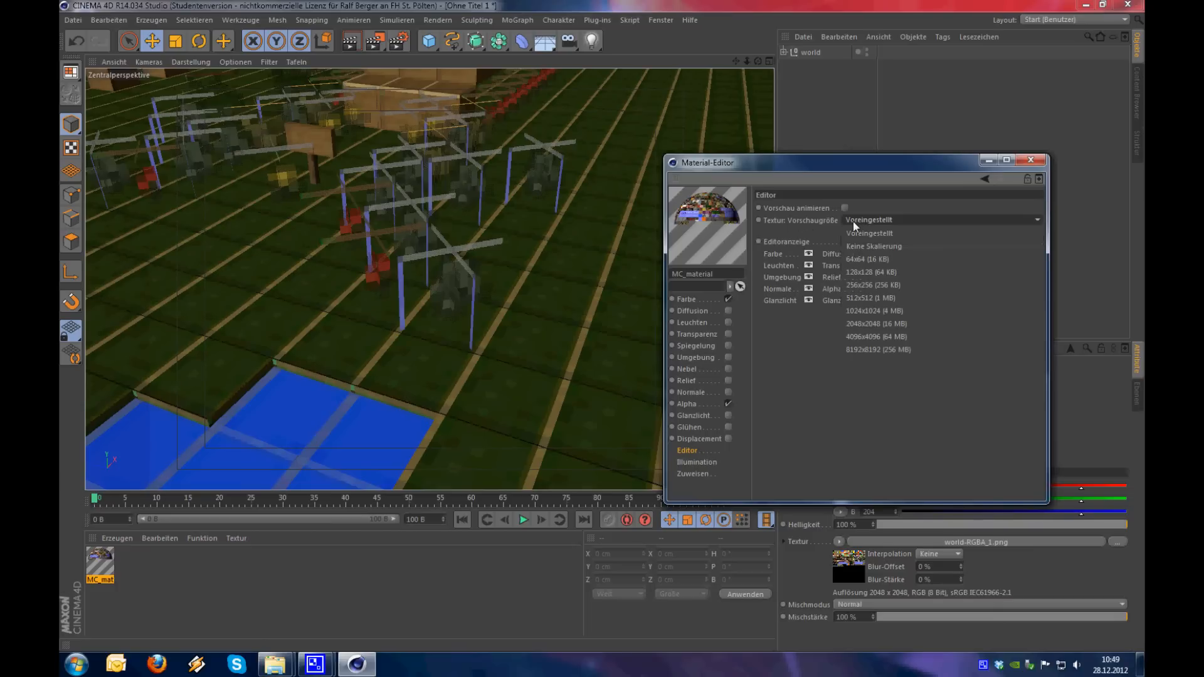
{"action": "left_click", "coordinate": [894, 298]}
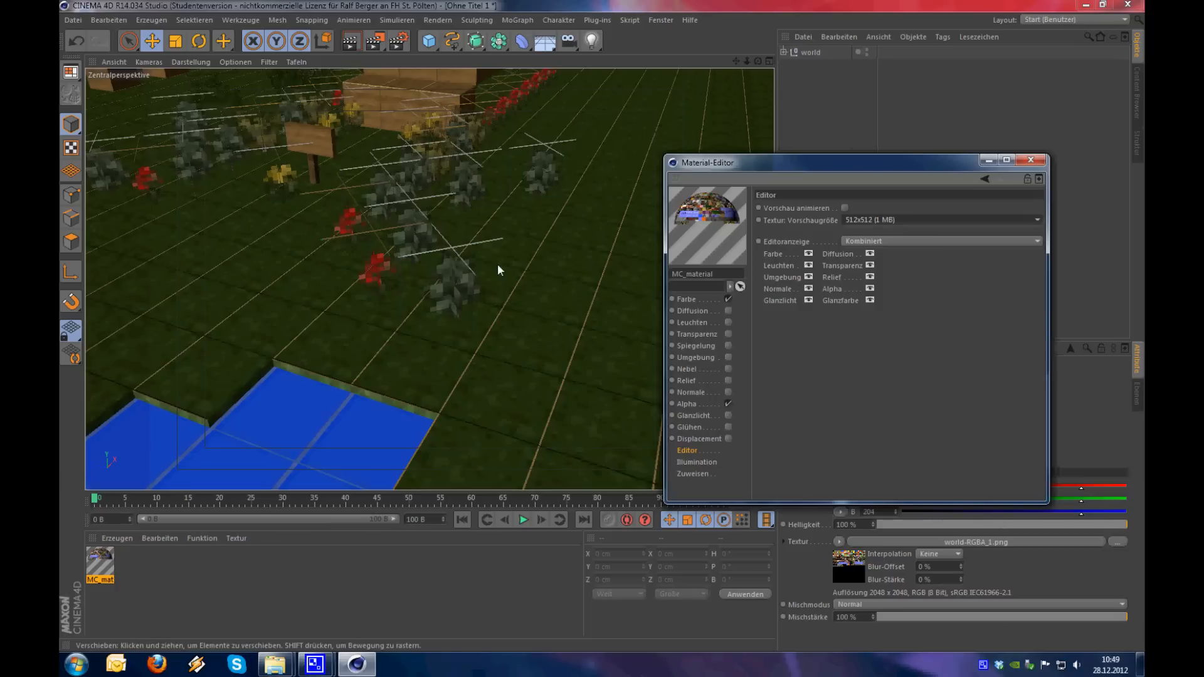
{"action": "left_click", "coordinate": [1040, 162]}
Reopen MC_material and set its texture preview size to 1024x1024 (4 MB)
{"action": "mouse_move", "coordinate": [596, 270]}
{"action": "right_mouse_down", "text": "alt"}
{"action": "mouse_move", "coordinate": [276, 322]}
{"action": "mouse_move", "coordinate": [577, 258]}
{"action": "right_mouse_up", "text": "alt"}
{"action": "left_click_drag", "start_coordinate": [577, 257], "coordinate": [360, 178], "text": "alt"}
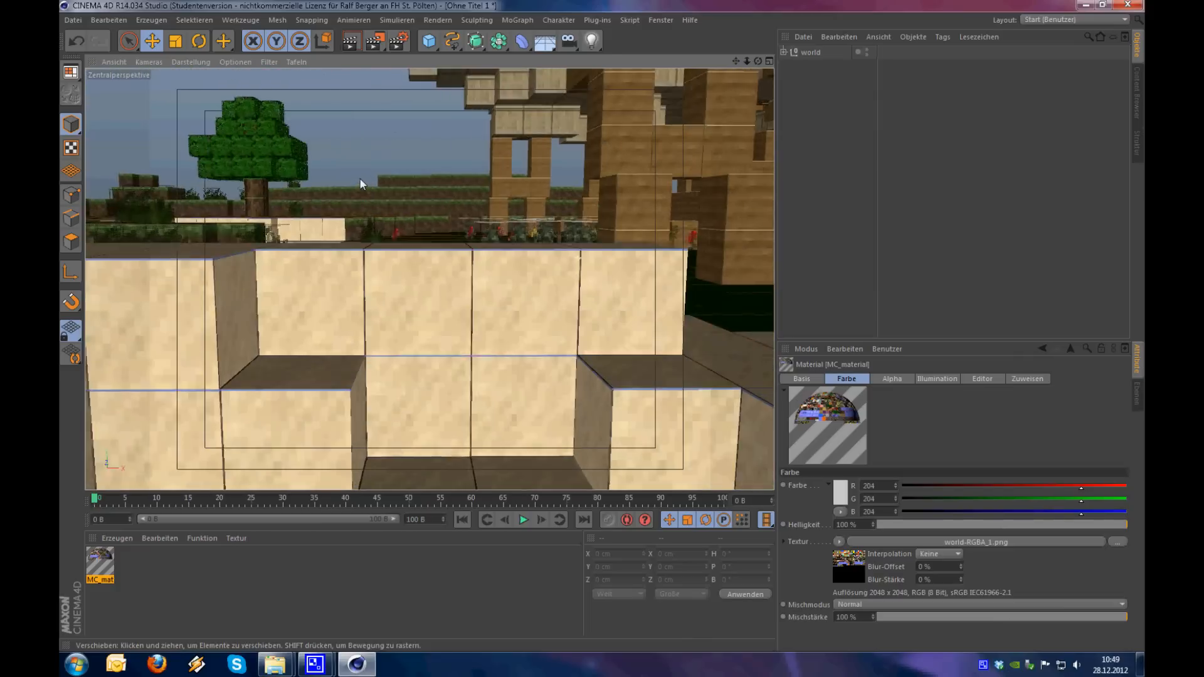
{"action": "mouse_move", "coordinate": [402, 279]}
{"action": "right_mouse_down", "text": "alt"}
{"action": "mouse_move", "coordinate": [521, 266]}
{"action": "mouse_move", "coordinate": [401, 296]}
{"action": "right_mouse_up", "text": "alt"}
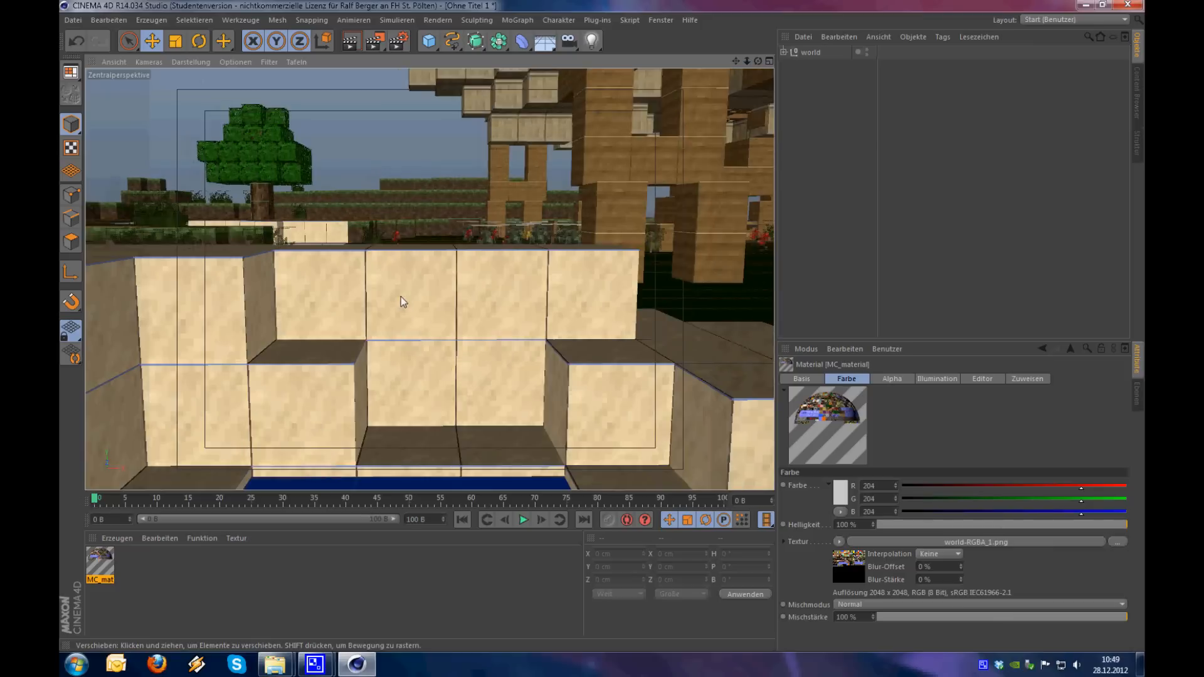
{"action": "left_click_drag", "start_coordinate": [408, 297], "coordinate": [603, 391], "text": "alt"}
{"action": "middle_click_drag", "start_coordinate": [295, 216], "coordinate": [490, 393], "text": "alt"}
{"action": "left_click_drag", "start_coordinate": [420, 286], "coordinate": [482, 251], "text": "alt"}
{"action": "double_click", "coordinate": [100, 561]}
{"action": "left_click_drag", "start_coordinate": [480, 82], "coordinate": [948, 330]}
{"action": "left_click", "coordinate": [897, 390]}
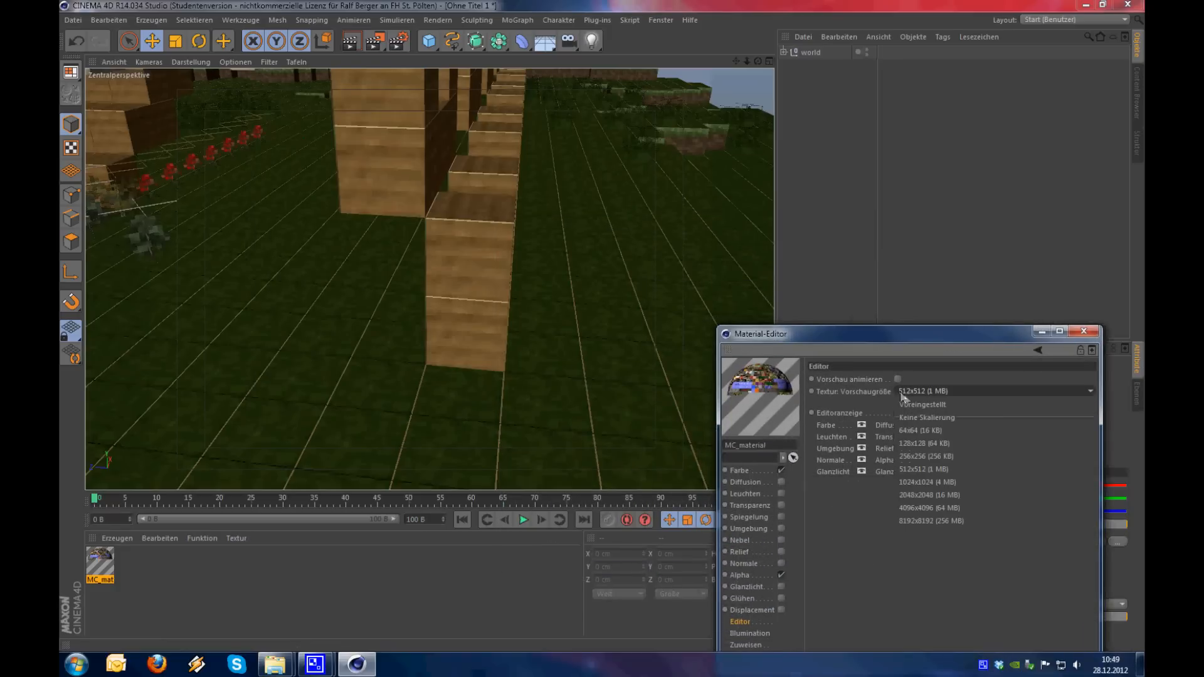
{"action": "left_click", "coordinate": [936, 485]}
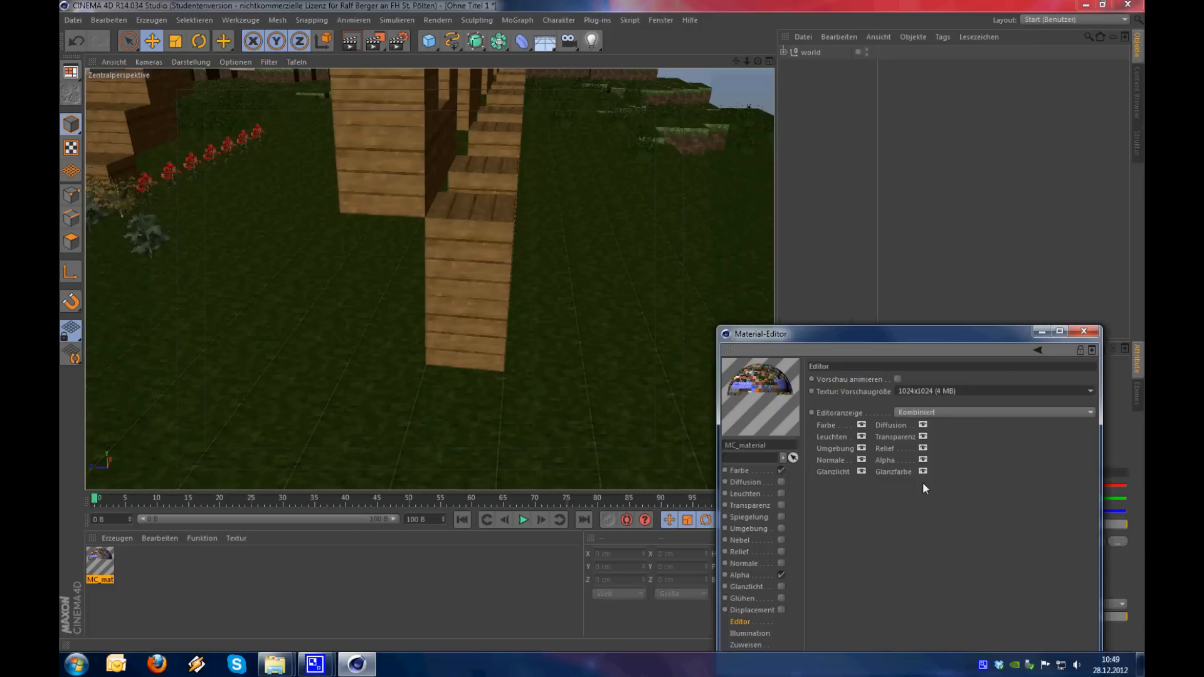
Check the texture preview size options of MC_material against the wooden posts and close the Material-Editor
{"action": "left_click_drag", "start_coordinate": [905, 339], "coordinate": [863, 336]}
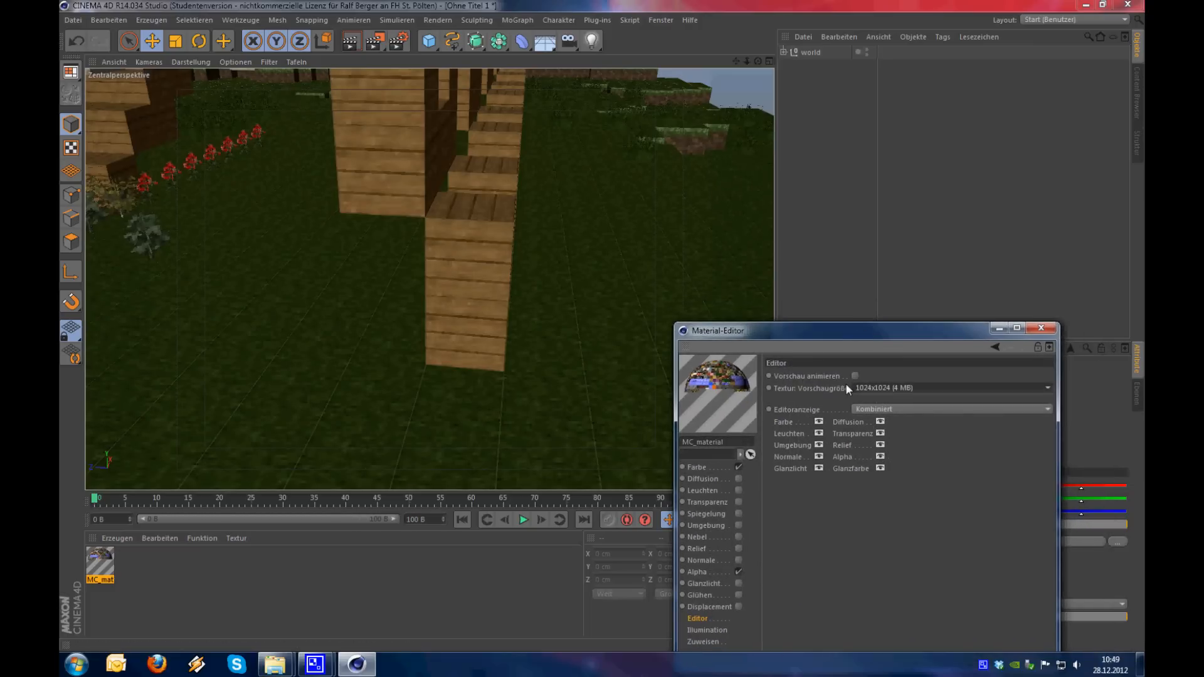
{"action": "mouse_move", "coordinate": [498, 227]}
{"action": "left_mouse_down", "text": "alt"}
{"action": "mouse_move", "coordinate": [417, 257]}
{"action": "mouse_move", "coordinate": [253, 239]}
{"action": "mouse_move", "coordinate": [461, 191]}
{"action": "mouse_move", "coordinate": [354, 224]}
{"action": "mouse_move", "coordinate": [483, 252]}
{"action": "mouse_move", "coordinate": [491, 233]}
{"action": "mouse_move", "coordinate": [501, 238]}
{"action": "left_mouse_up", "text": "alt"}
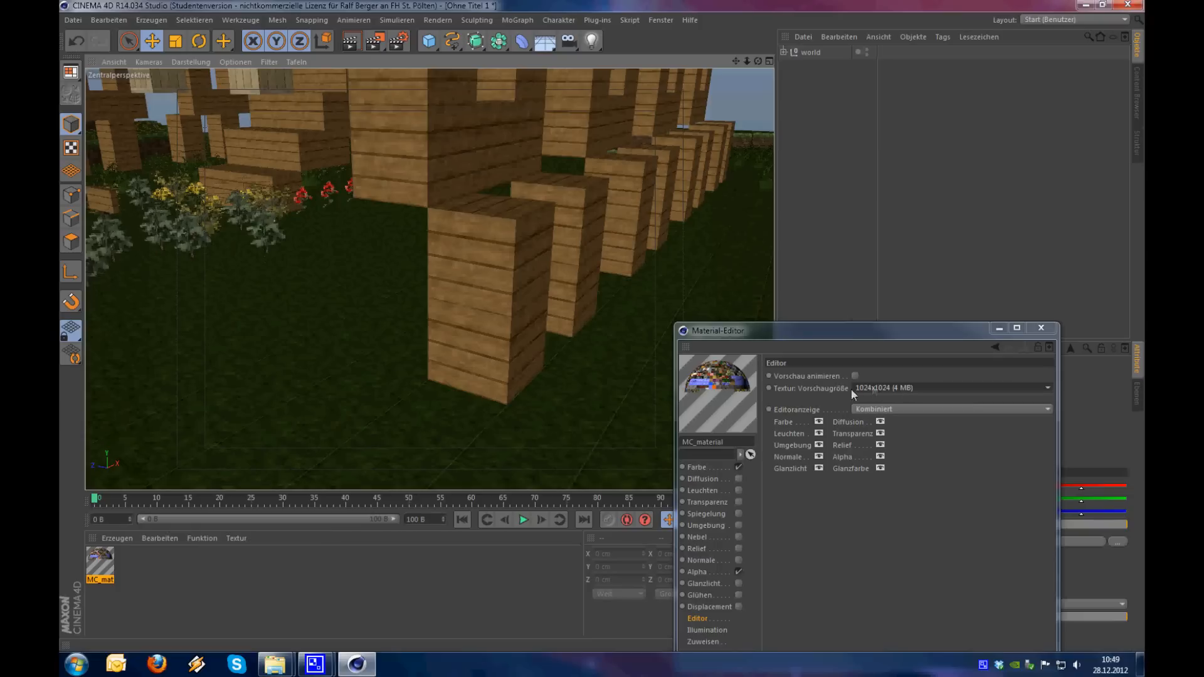
{"action": "left_click", "coordinate": [861, 386]}
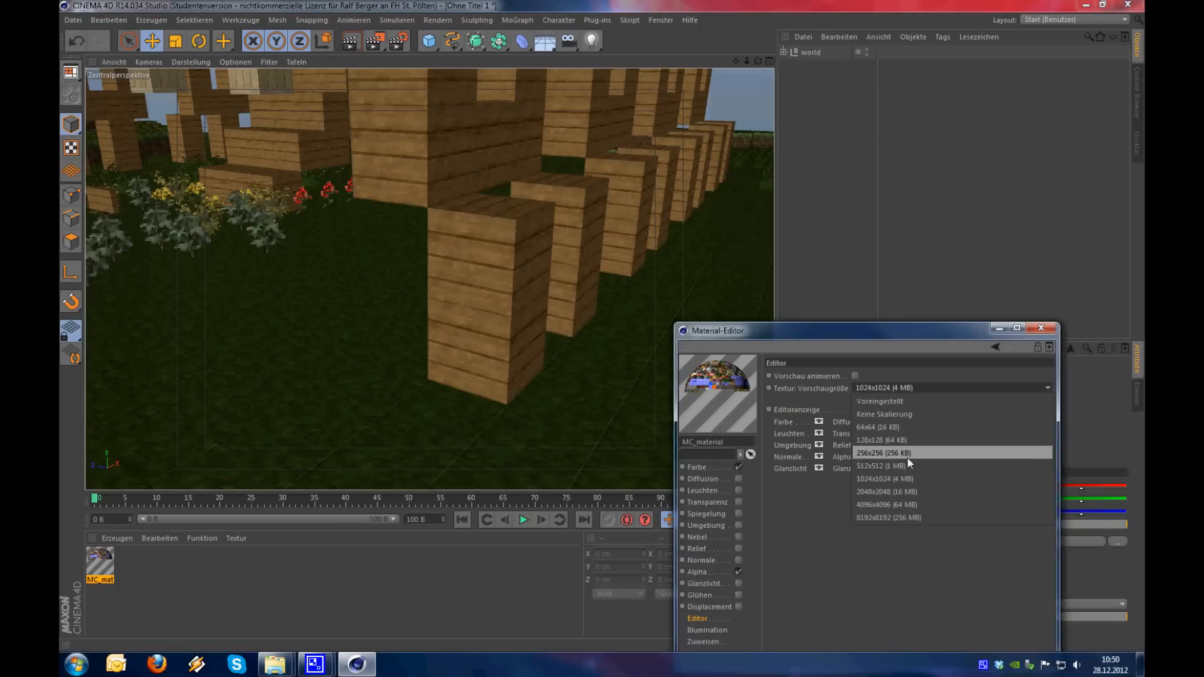
{"action": "left_click", "coordinate": [973, 332]}
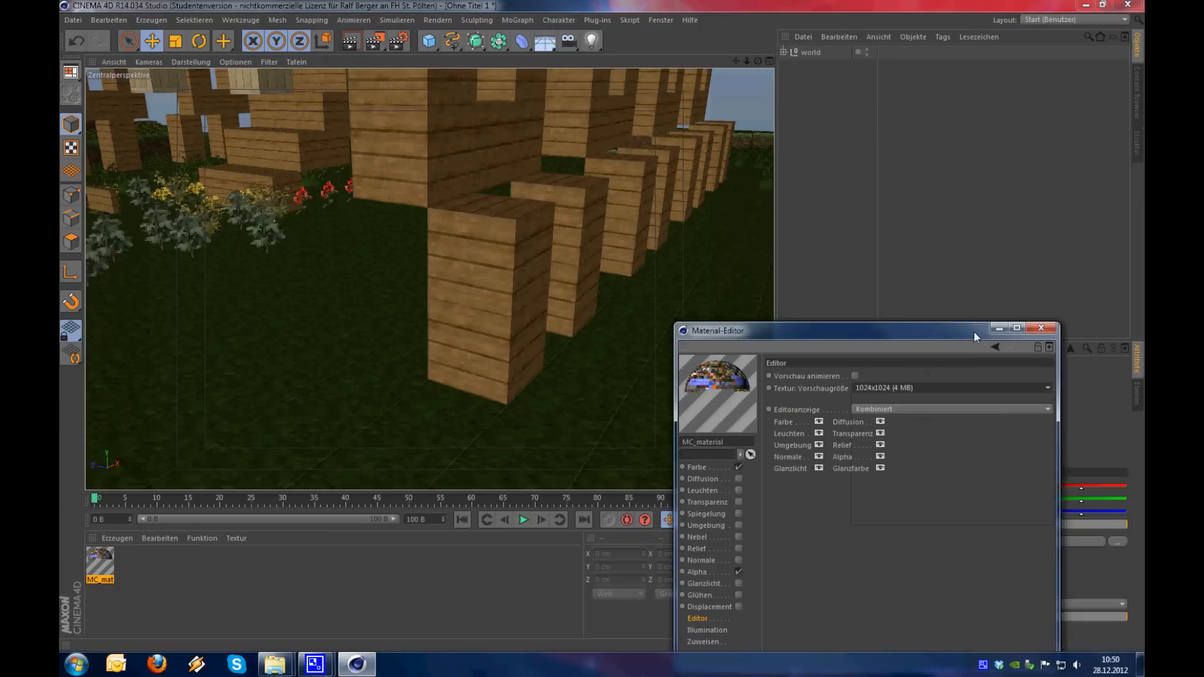
{"action": "left_click", "coordinate": [1041, 327]}
Render the whole Minecraft landscape in the perspective view to check the textures
{"action": "mouse_move", "coordinate": [489, 299]}
{"action": "right_mouse_down", "text": "alt"}
{"action": "mouse_move", "coordinate": [345, 325]}
{"action": "mouse_move", "coordinate": [334, 302]}
{"action": "mouse_move", "coordinate": [507, 209]}
{"action": "mouse_move", "coordinate": [424, 236]}
{"action": "mouse_move", "coordinate": [351, 288]}
{"action": "mouse_move", "coordinate": [375, 310]}
{"action": "mouse_move", "coordinate": [509, 288]}
{"action": "mouse_move", "coordinate": [526, 306]}
{"action": "mouse_move", "coordinate": [502, 315]}
{"action": "right_mouse_up", "text": "alt"}
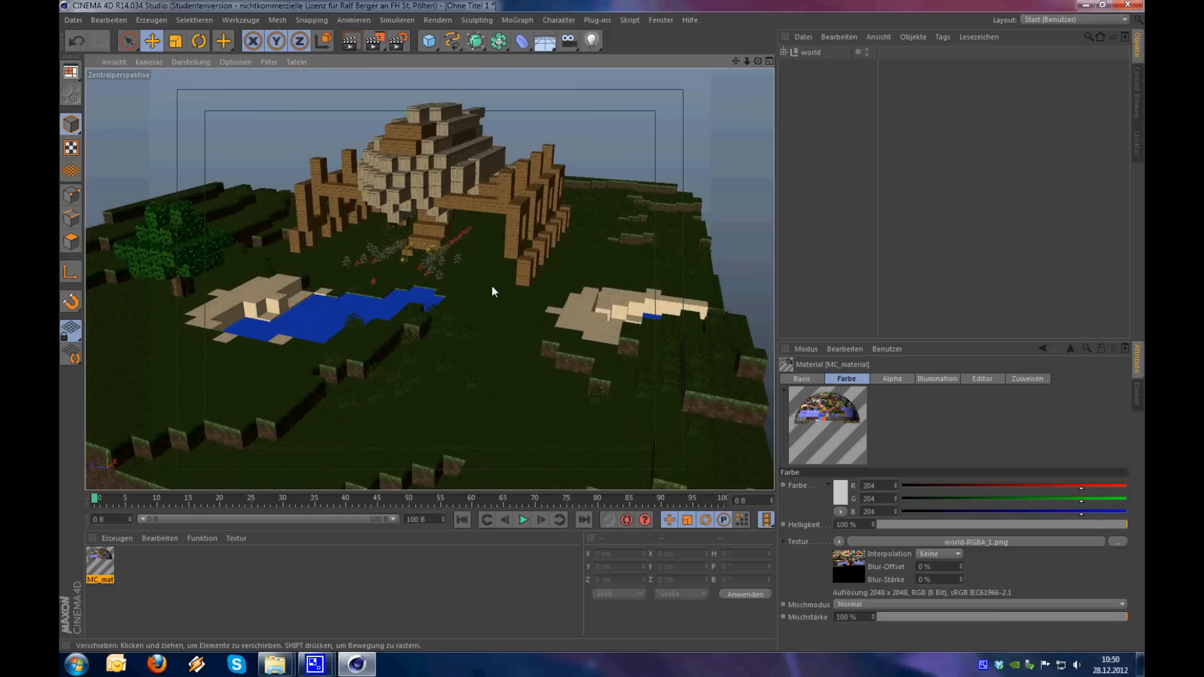
{"action": "key", "text": "ctrl+r"}
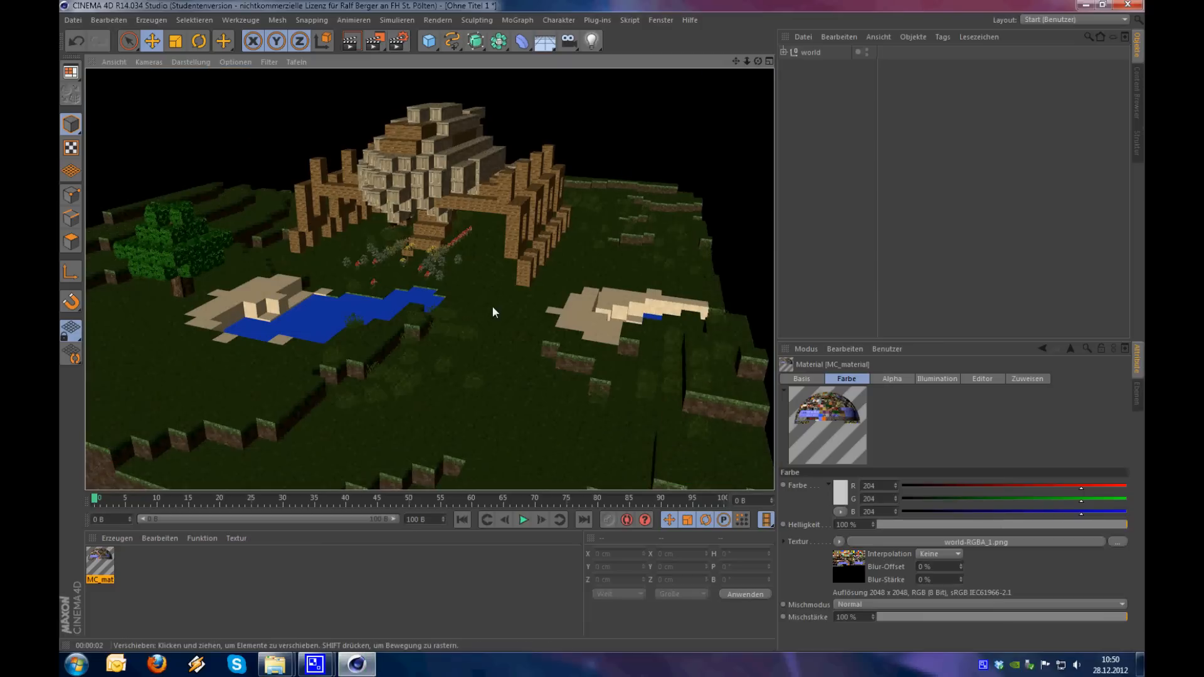
{"action": "mouse_move", "coordinate": [497, 306]}
{"action": "left_mouse_down", "text": "alt"}
{"action": "mouse_move", "coordinate": [429, 313]}
{"action": "mouse_move", "coordinate": [506, 306]}
{"action": "left_mouse_up", "text": "alt"}
{"action": "mouse_move", "coordinate": [484, 296]}
{"action": "right_mouse_down", "text": "alt"}
{"action": "mouse_move", "coordinate": [420, 321]}
{"action": "mouse_move", "coordinate": [474, 299]}
{"action": "right_mouse_up", "text": "alt"}
{"action": "left_click_drag", "start_coordinate": [474, 301], "coordinate": [456, 311], "text": "alt"}
{"action": "right_click_drag", "start_coordinate": [456, 311], "coordinate": [415, 318], "text": "alt"}
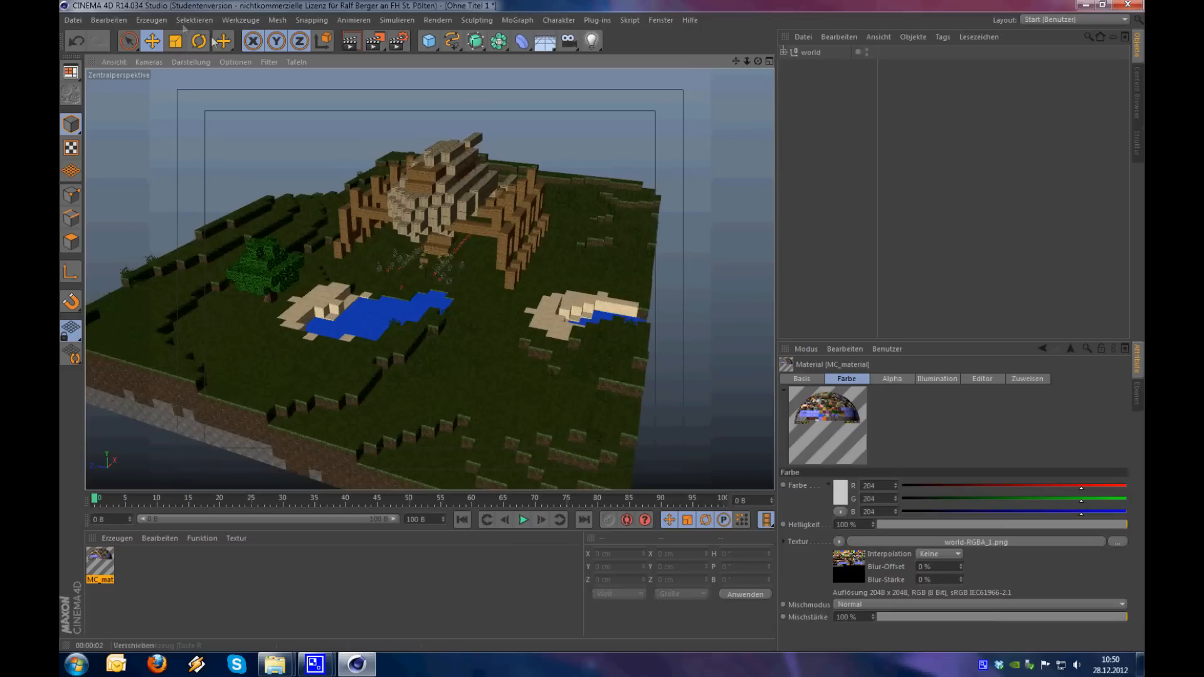
Add a Physikalischer Himmel object to the scene
{"action": "left_click", "coordinate": [161, 22]}
{"action": "mouse_move", "coordinate": [188, 126]}
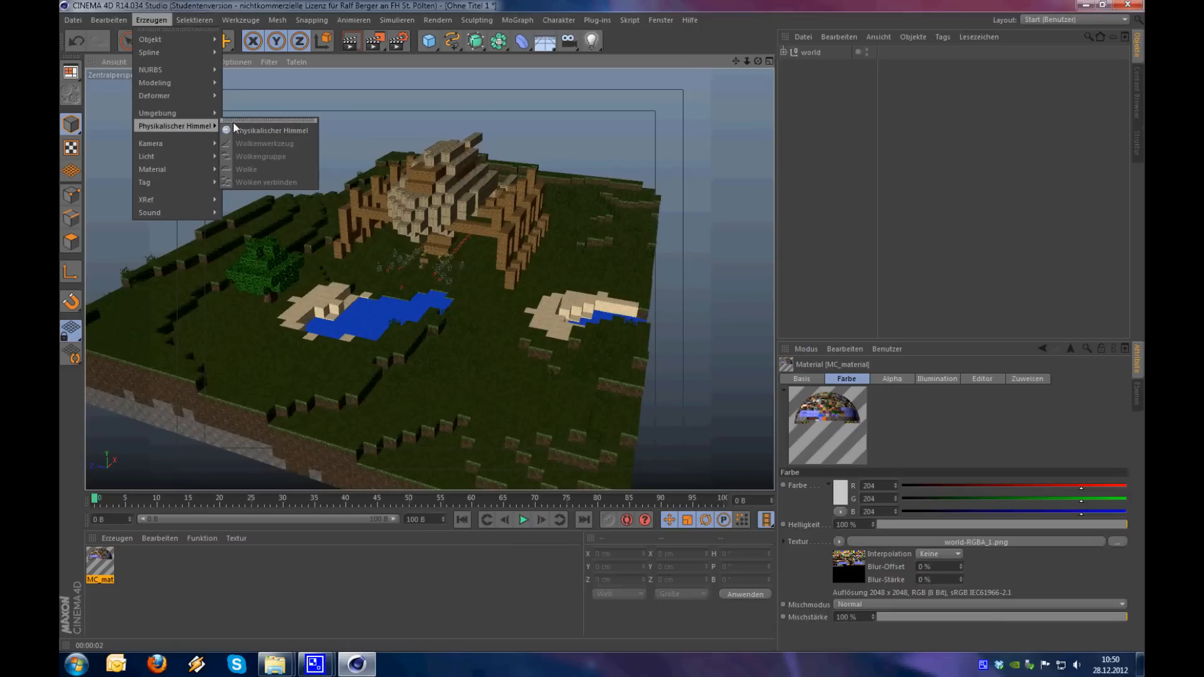
{"action": "left_click", "coordinate": [302, 132]}
Frame the building with both ponds in front of it and render the view under the physical sky
{"action": "left_click_drag", "start_coordinate": [615, 280], "coordinate": [552, 286], "text": "alt"}
{"action": "right_click_drag", "start_coordinate": [382, 341], "coordinate": [465, 267], "text": "alt"}
{"action": "left_click_drag", "start_coordinate": [516, 242], "coordinate": [515, 287], "text": "alt"}
{"action": "mouse_move", "coordinate": [515, 282]}
{"action": "right_mouse_down", "text": "alt"}
{"action": "mouse_move", "coordinate": [469, 307]}
{"action": "mouse_move", "coordinate": [499, 288]}
{"action": "right_mouse_up", "text": "alt"}
{"action": "left_click_drag", "start_coordinate": [476, 288], "coordinate": [413, 296], "text": "alt"}
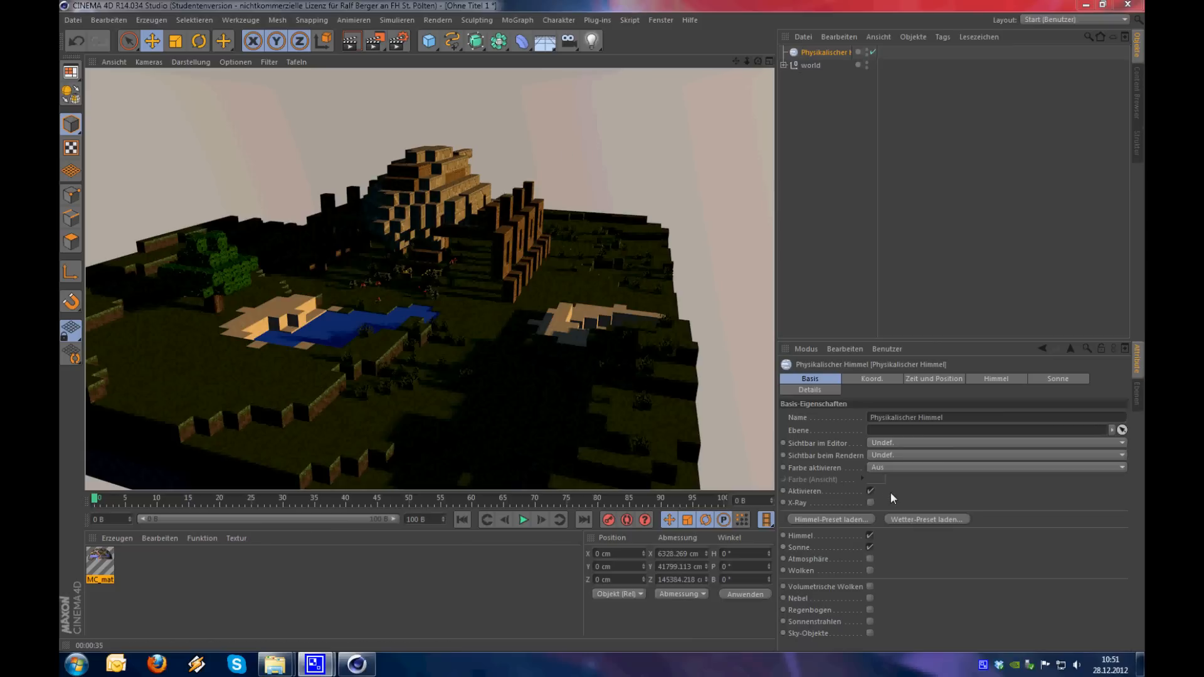
Add an Umgebung object and set its Helligkeit to 20 %
{"action": "left_click", "coordinate": [546, 42]}
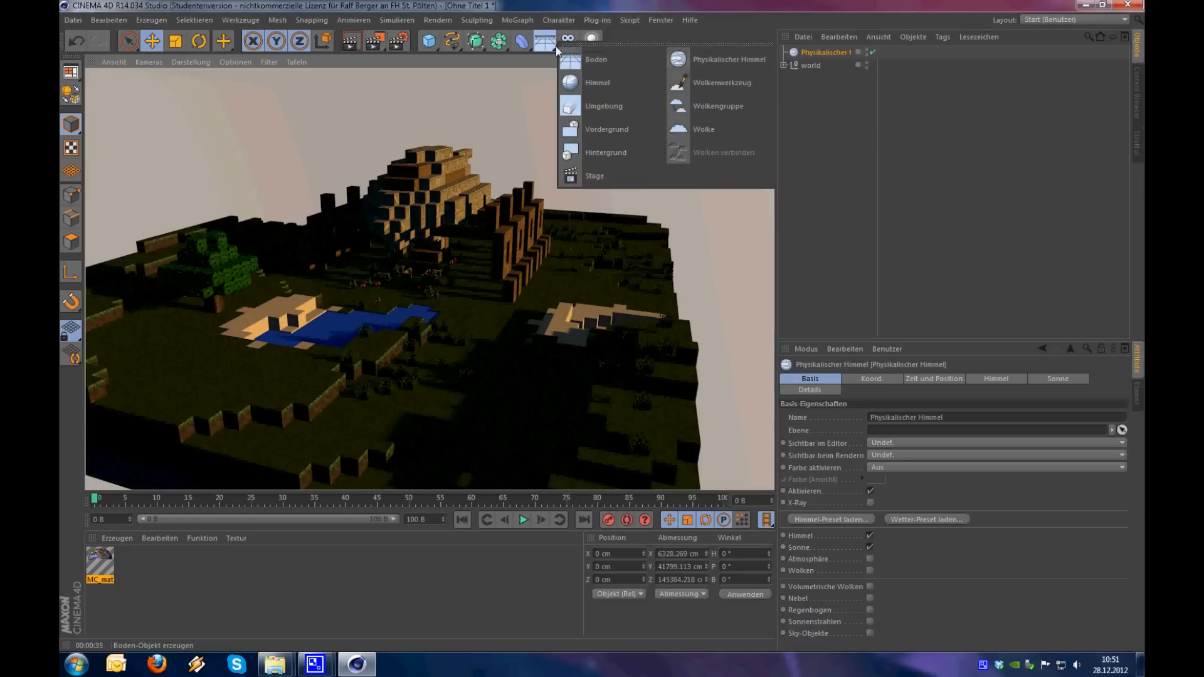
{"action": "left_click", "coordinate": [612, 107]}
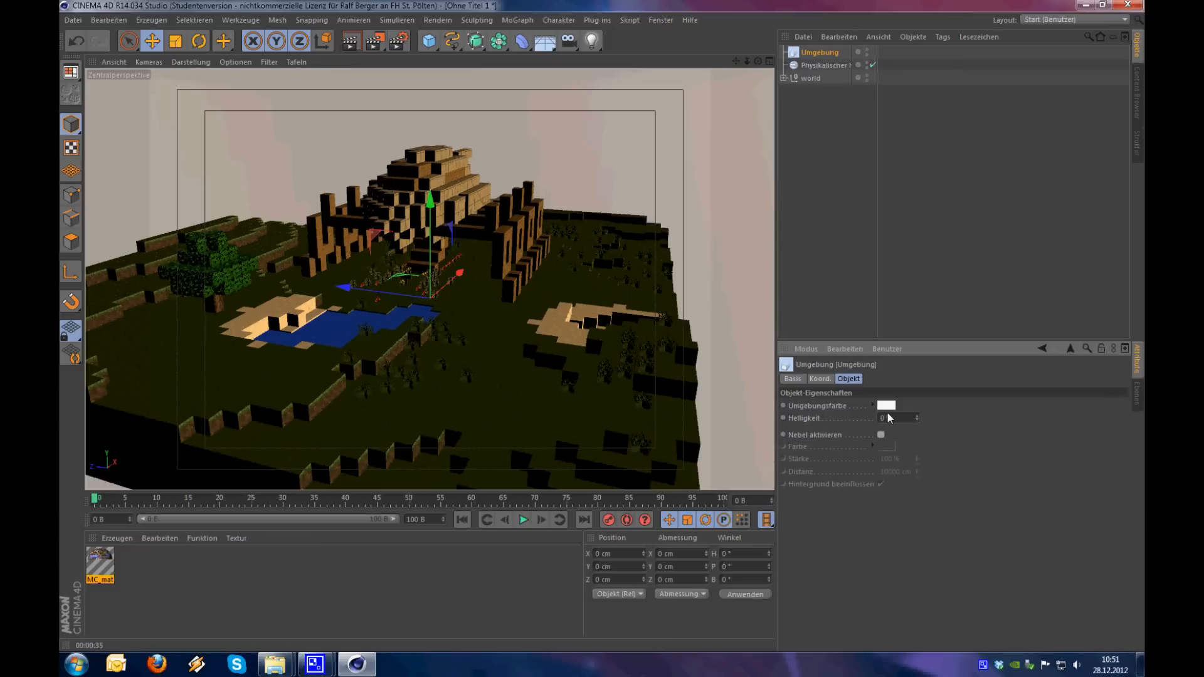
{"action": "left_click", "coordinate": [917, 416]}
{"action": "mouse_move", "coordinate": [918, 416]}
{"action": "left_mouse_down"}
{"action": "mouse_move", "coordinate": [920, 401]}
{"action": "mouse_move", "coordinate": [917, 426]}
{"action": "mouse_move", "coordinate": [919, 408]}
{"action": "mouse_move", "coordinate": [903, 422]}
{"action": "left_mouse_up"}
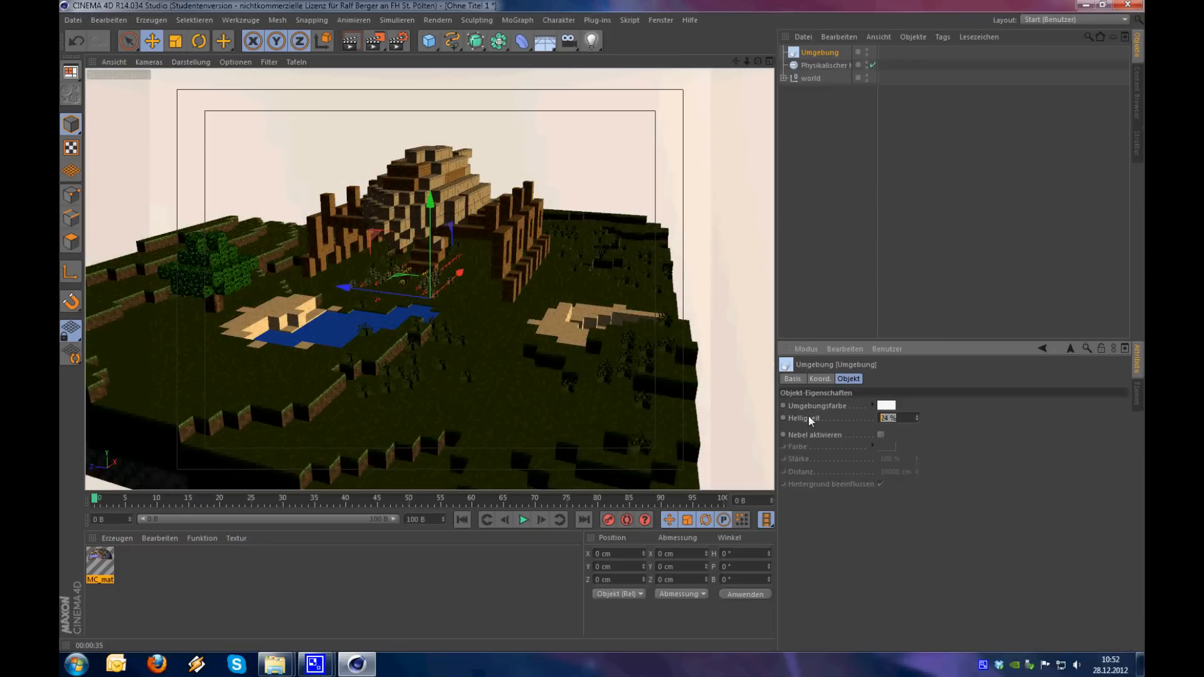
{"action": "type", "text": "20"}
{"action": "key", "text": "Return"}
Set the Umgebungsfarbe of the Umgebung object to a pale orange-pink
{"action": "left_click", "coordinate": [885, 406]}
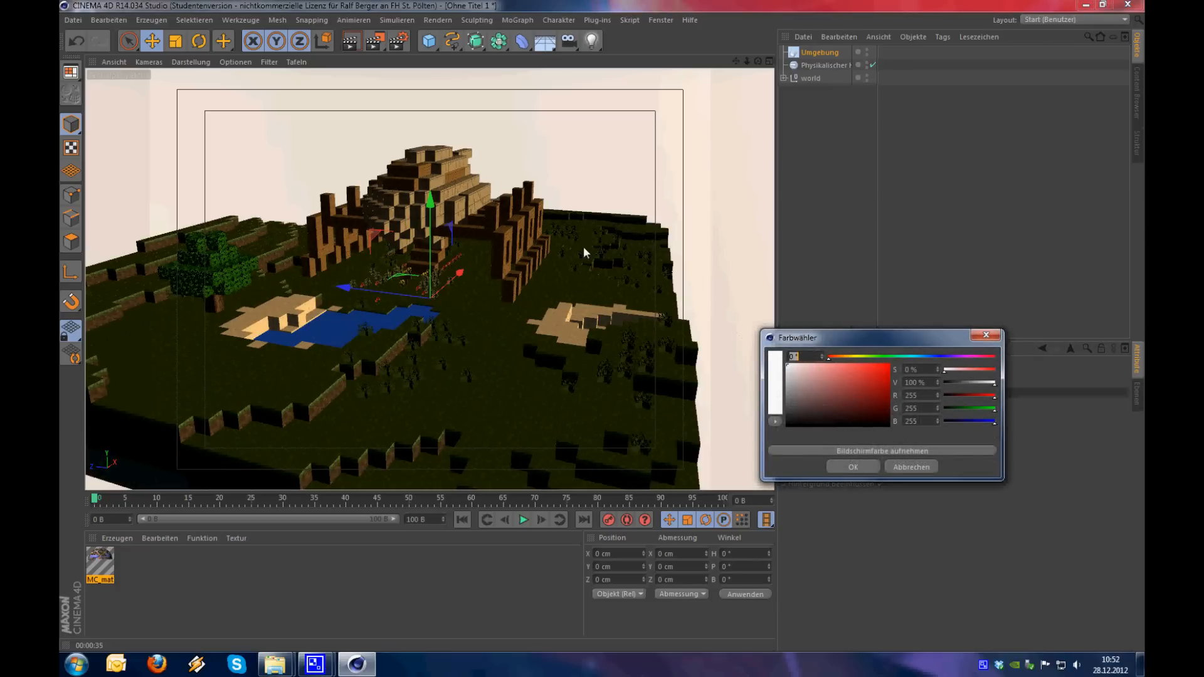
{"action": "mouse_move", "coordinate": [833, 357]}
{"action": "left_mouse_down"}
{"action": "mouse_move", "coordinate": [846, 358]}
{"action": "mouse_move", "coordinate": [808, 375]}
{"action": "mouse_move", "coordinate": [822, 367]}
{"action": "left_mouse_up"}
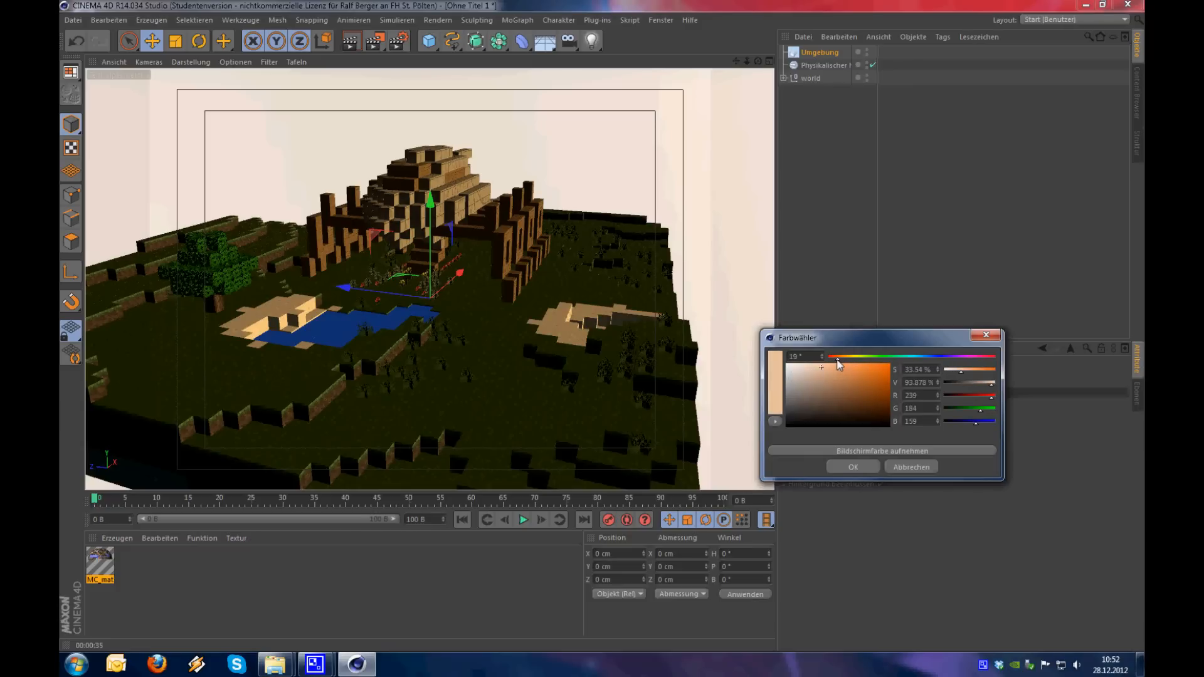
{"action": "left_click", "coordinate": [811, 368]}
{"action": "left_click", "coordinate": [854, 466]}
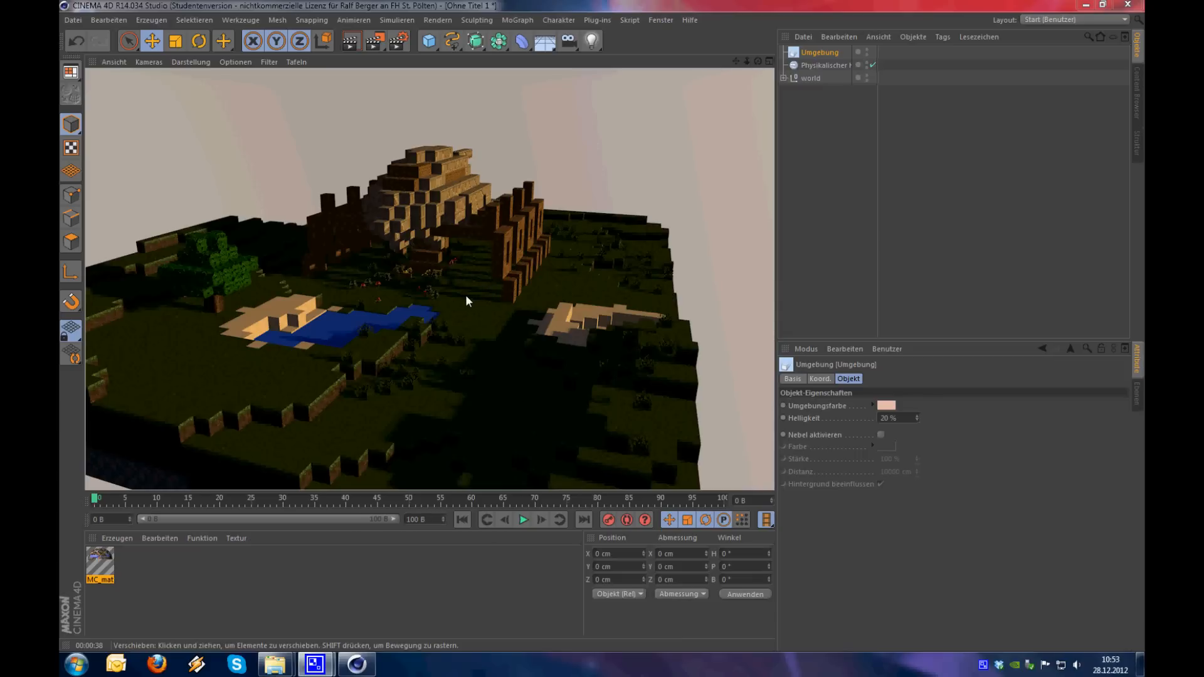
Disable Sonne in the Physikalischer Himmel object
{"action": "mouse_move", "coordinate": [461, 301]}
{"action": "left_mouse_down", "text": "alt"}
{"action": "mouse_move", "coordinate": [499, 302]}
{"action": "mouse_move", "coordinate": [479, 298]}
{"action": "left_mouse_up", "text": "alt"}
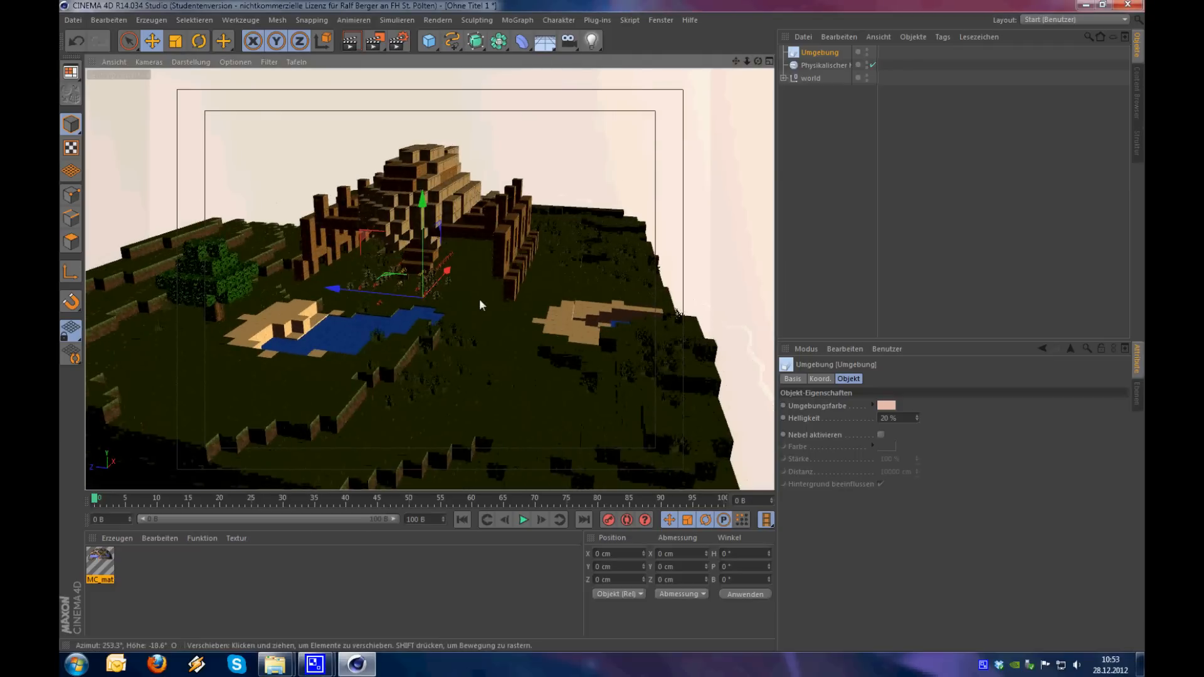
{"action": "right_click_drag", "start_coordinate": [472, 310], "coordinate": [509, 277], "text": "alt"}
{"action": "middle_click_drag", "start_coordinate": [429, 279], "coordinate": [448, 322], "text": "alt"}
{"action": "left_click", "coordinate": [815, 65]}
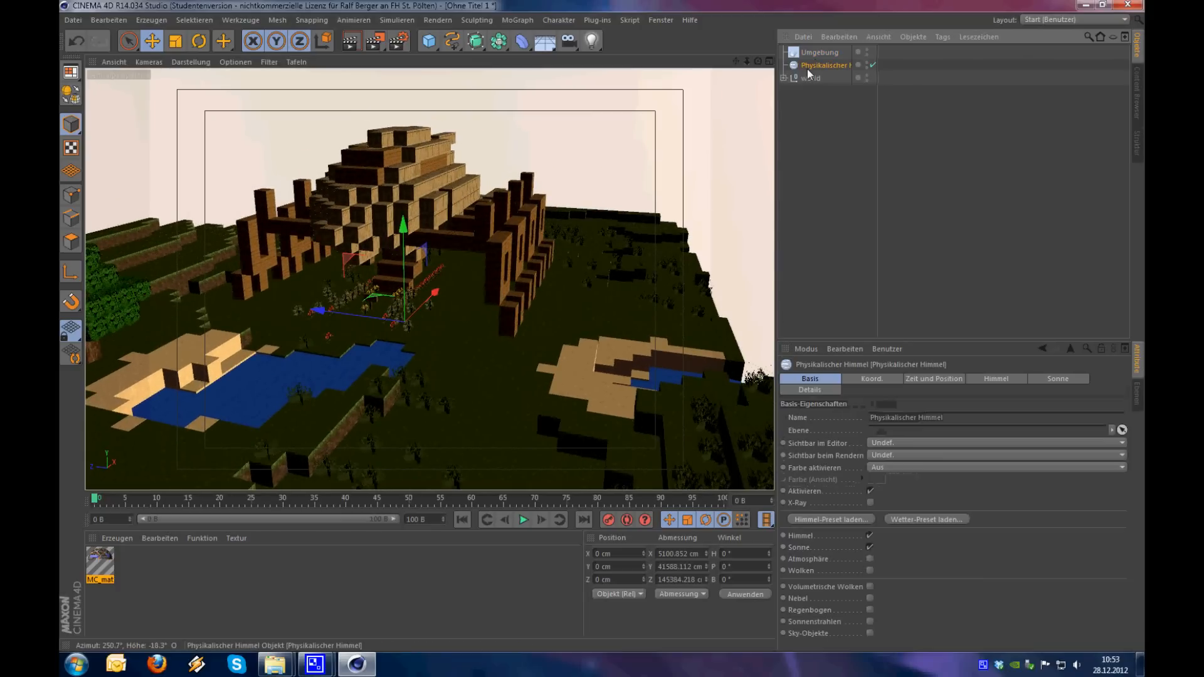
{"action": "left_click", "coordinate": [870, 547]}
Add a light and move it high above the landscape to about X -1265 cm, Y 5168 cm, Z -12327 cm
{"action": "left_click_drag", "start_coordinate": [460, 350], "coordinate": [333, 366], "text": "alt"}
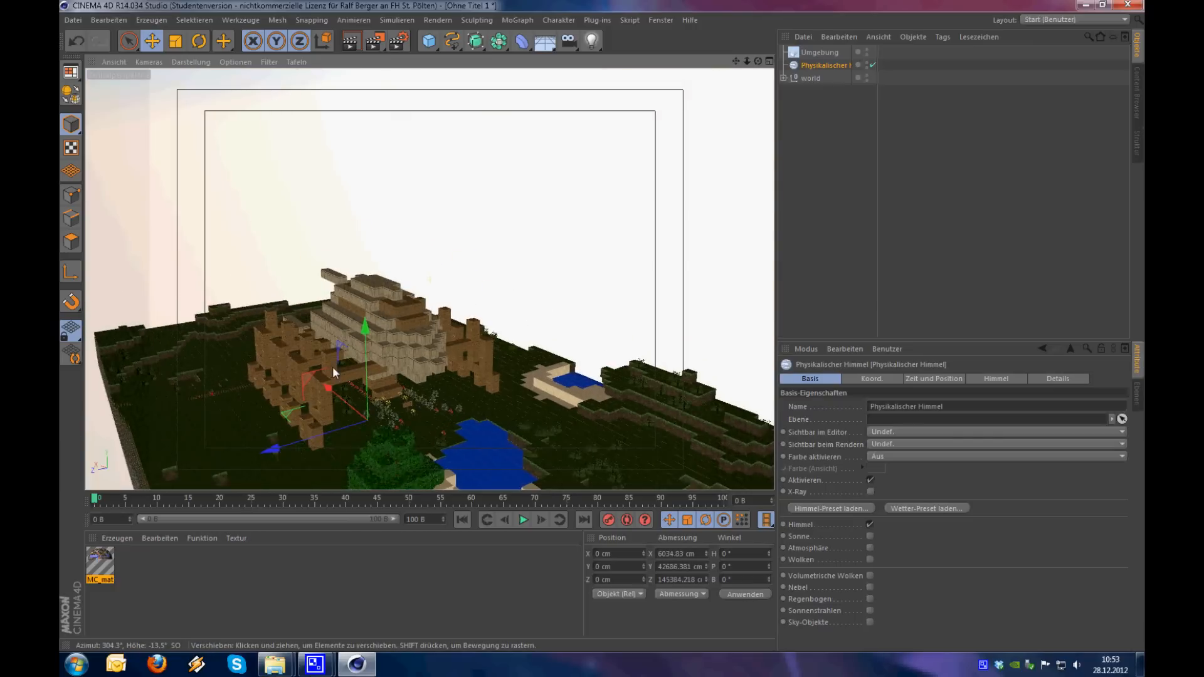
{"action": "left_click", "coordinate": [595, 40]}
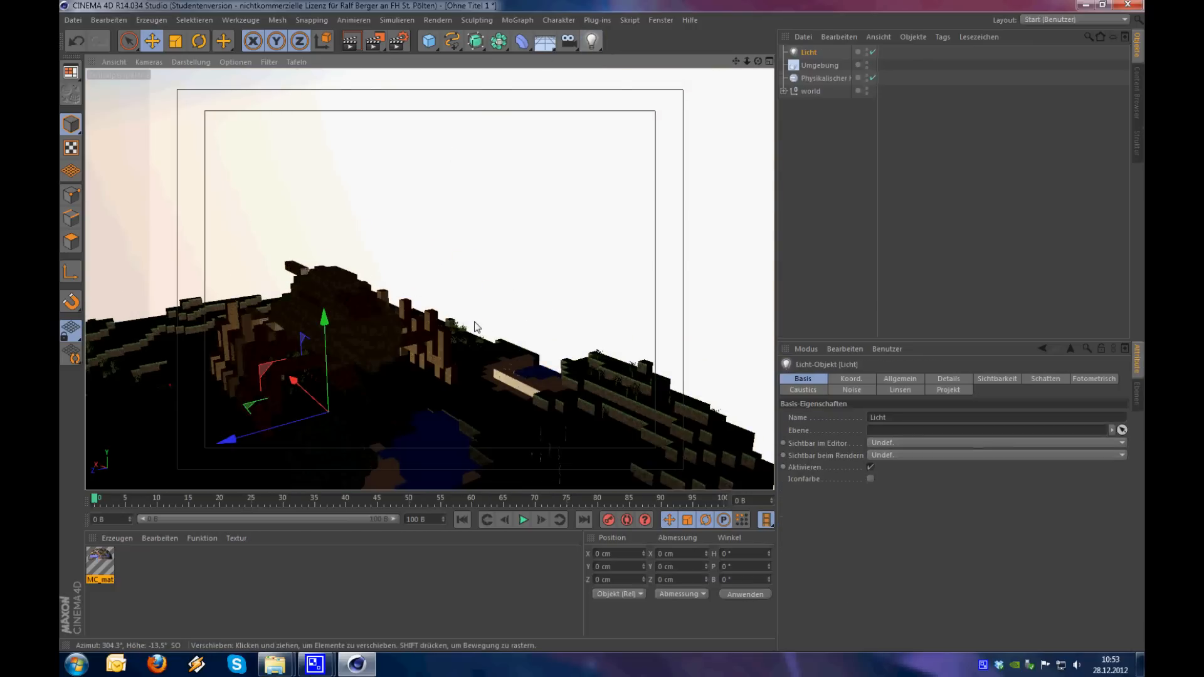
{"action": "key", "text": "e"}
{"action": "mouse_move", "coordinate": [279, 376]}
{"action": "left_mouse_down"}
{"action": "mouse_move", "coordinate": [270, 362]}
{"action": "mouse_move", "coordinate": [317, 210]}
{"action": "mouse_move", "coordinate": [290, 145]}
{"action": "mouse_move", "coordinate": [634, 320]}
{"action": "mouse_move", "coordinate": [602, 328]}
{"action": "mouse_move", "coordinate": [608, 336]}
{"action": "mouse_move", "coordinate": [261, 372]}
{"action": "left_mouse_up"}
{"action": "left_click_drag", "start_coordinate": [439, 339], "coordinate": [500, 344], "text": "alt"}
{"action": "right_click_drag", "start_coordinate": [501, 345], "coordinate": [467, 394], "text": "alt"}
{"action": "left_click_drag", "start_coordinate": [468, 394], "coordinate": [558, 348], "text": "alt"}
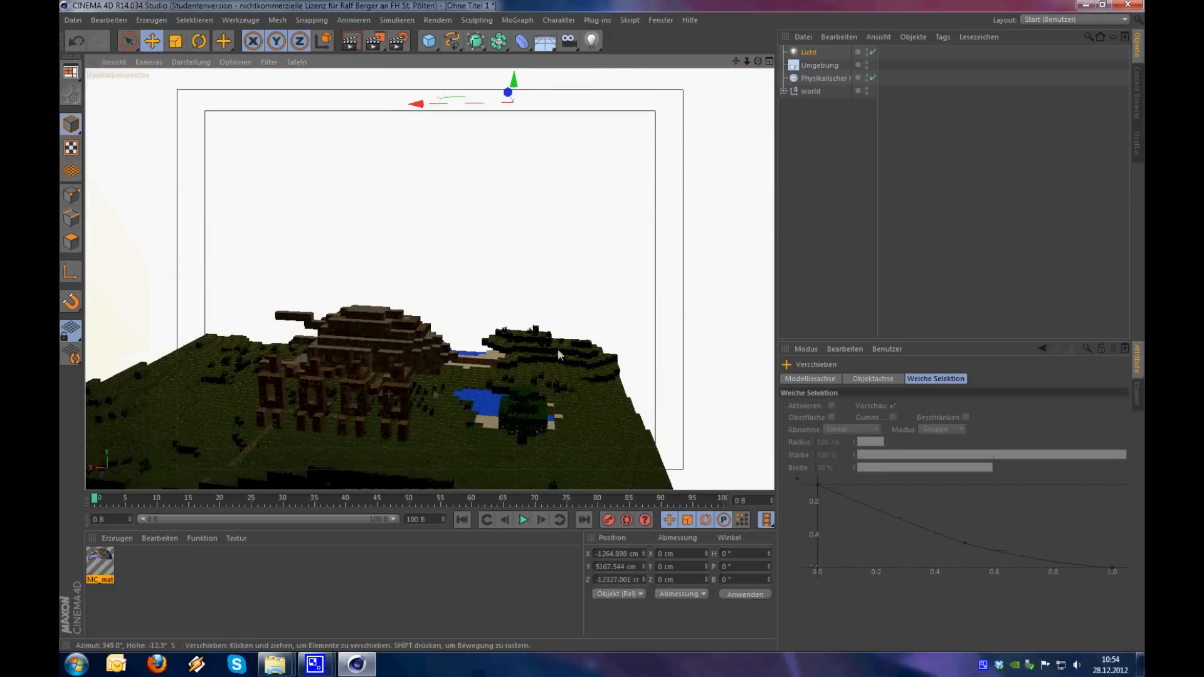
Change the light's type to Fläche
{"action": "left_click", "coordinate": [810, 53]}
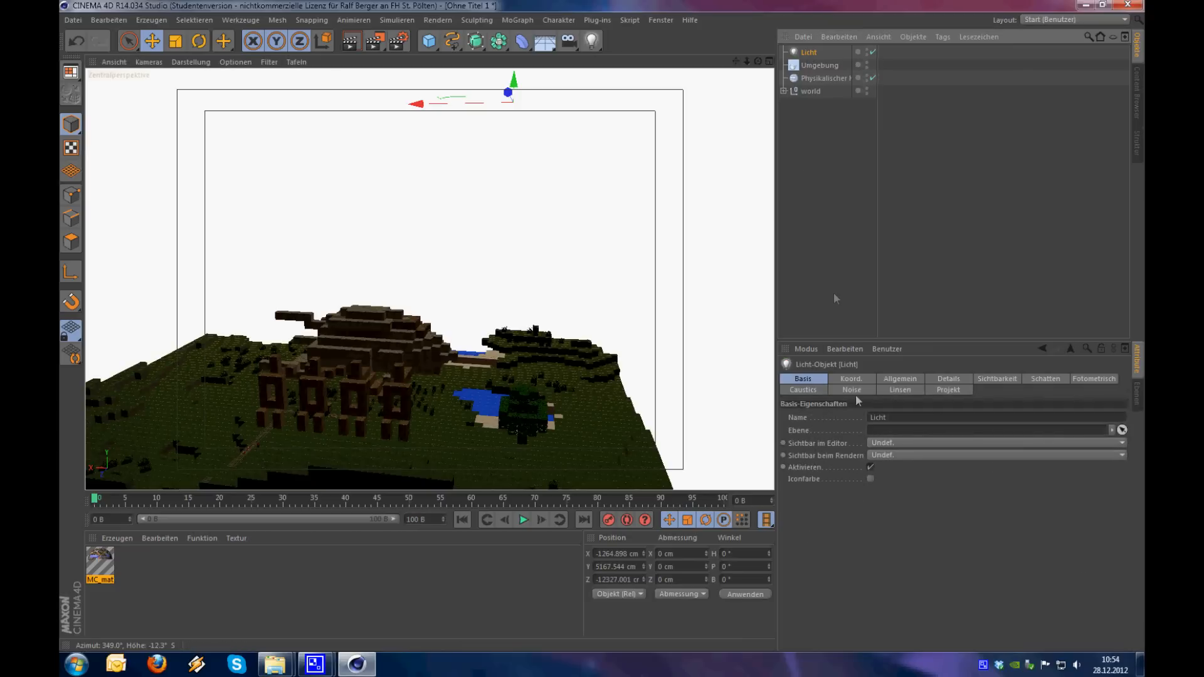
{"action": "left_click", "coordinate": [902, 379]}
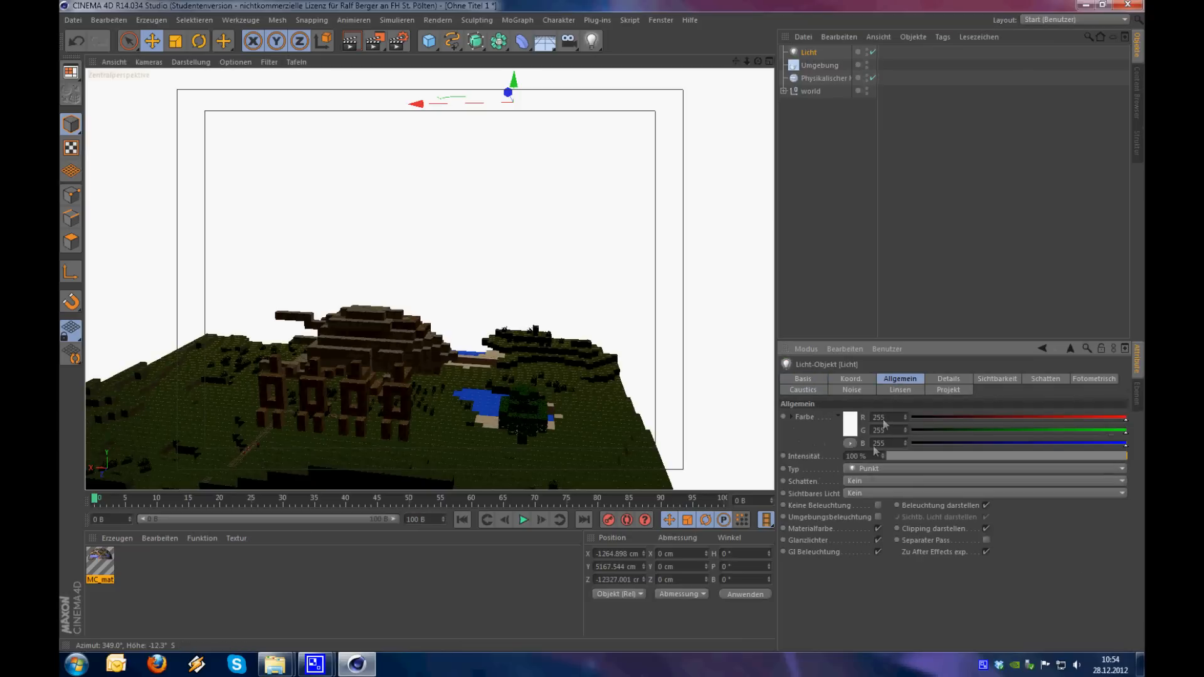
{"action": "left_click", "coordinate": [867, 469]}
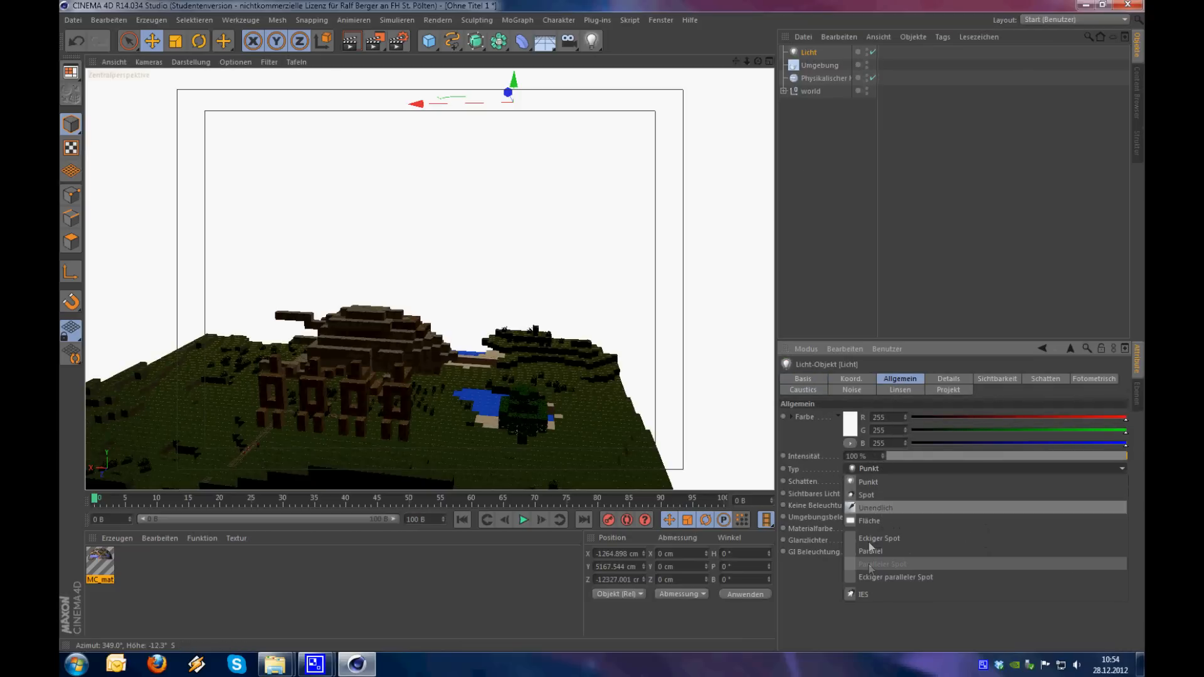
{"action": "left_click", "coordinate": [880, 520]}
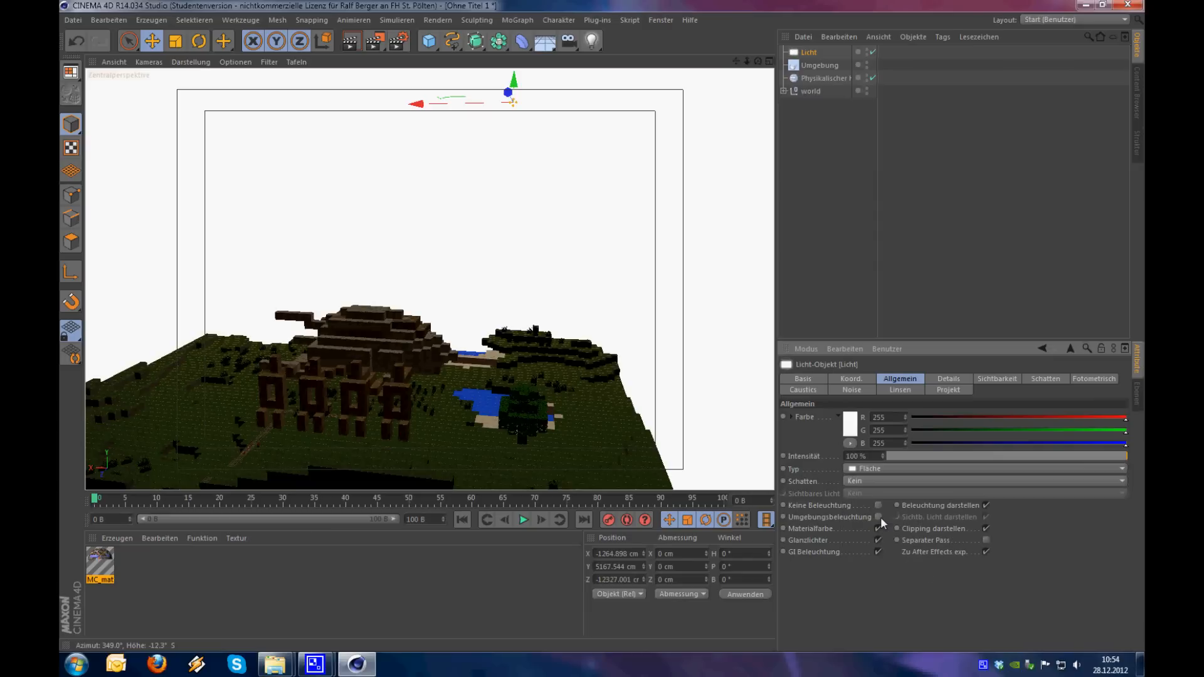
Scale the area light up to a large surface above the landscape
{"action": "key", "text": "t"}
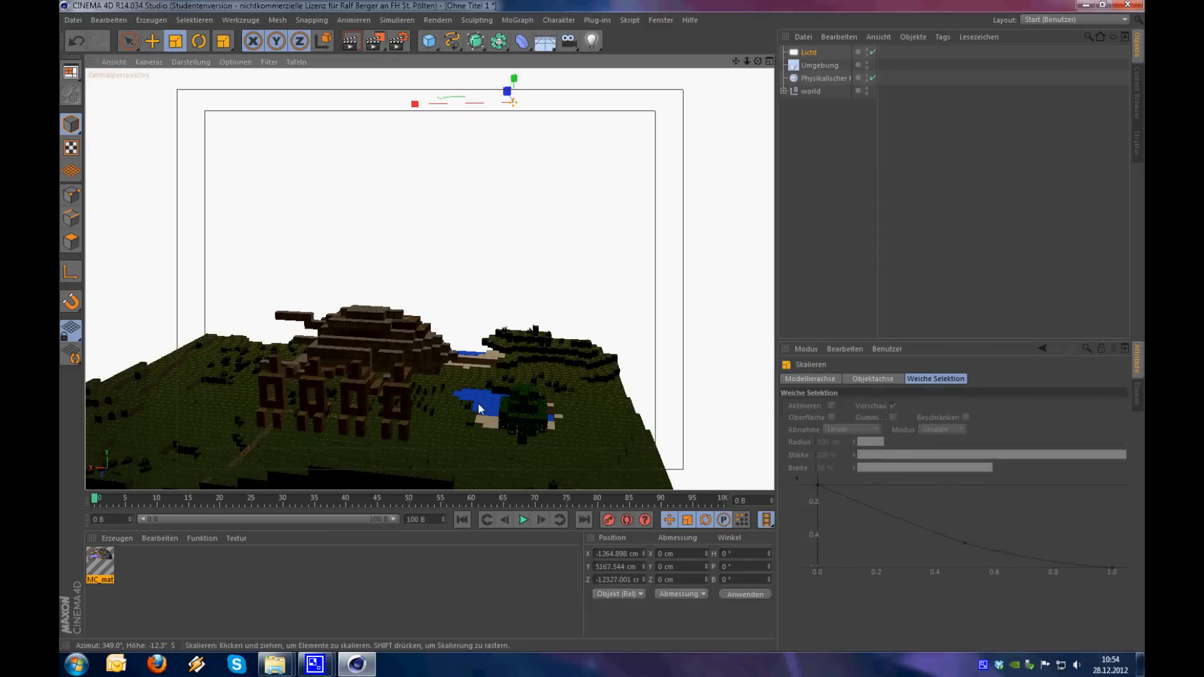
{"action": "middle_click_drag", "start_coordinate": [394, 337], "coordinate": [386, 471], "text": "alt"}
{"action": "left_click_drag", "start_coordinate": [462, 214], "coordinate": [327, 252]}
{"action": "left_click_drag", "start_coordinate": [635, 318], "coordinate": [978, 339]}
{"action": "left_click_drag", "start_coordinate": [228, 314], "coordinate": [727, 326]}
{"action": "left_click_drag", "start_coordinate": [390, 295], "coordinate": [725, 243]}
{"action": "mouse_move", "coordinate": [562, 407]}
{"action": "left_mouse_down", "text": "alt"}
{"action": "mouse_move", "coordinate": [544, 406]}
{"action": "mouse_move", "coordinate": [554, 392]}
{"action": "mouse_move", "coordinate": [573, 395]}
{"action": "left_mouse_up", "text": "alt"}
{"action": "left_click_drag", "start_coordinate": [650, 274], "coordinate": [452, 383]}
{"action": "left_click_drag", "start_coordinate": [535, 396], "coordinate": [435, 416], "text": "alt"}
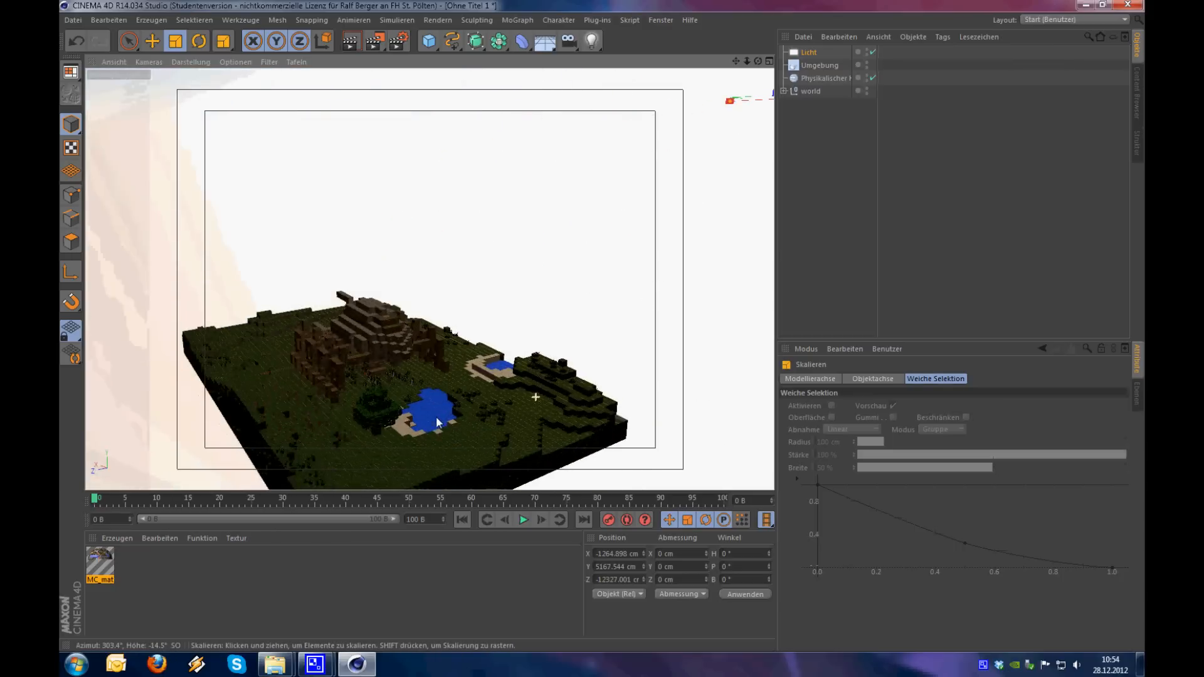
Set the area light's colour to a pale peach, RGB 234, 203, 180
{"action": "left_click", "coordinate": [809, 53]}
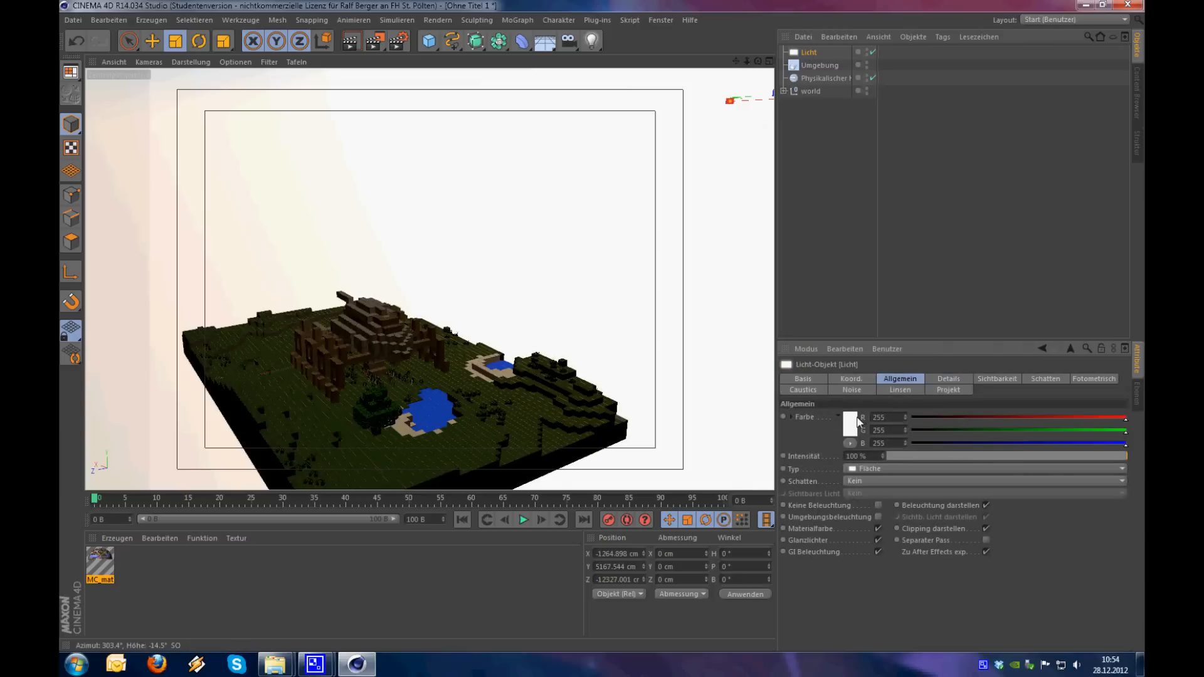
{"action": "left_click", "coordinate": [855, 420]}
{"action": "mouse_move", "coordinate": [802, 372]}
{"action": "left_mouse_down"}
{"action": "mouse_move", "coordinate": [819, 370]}
{"action": "mouse_move", "coordinate": [784, 380]}
{"action": "left_mouse_up"}
{"action": "left_click", "coordinate": [783, 379]}
{"action": "left_click", "coordinate": [819, 477]}
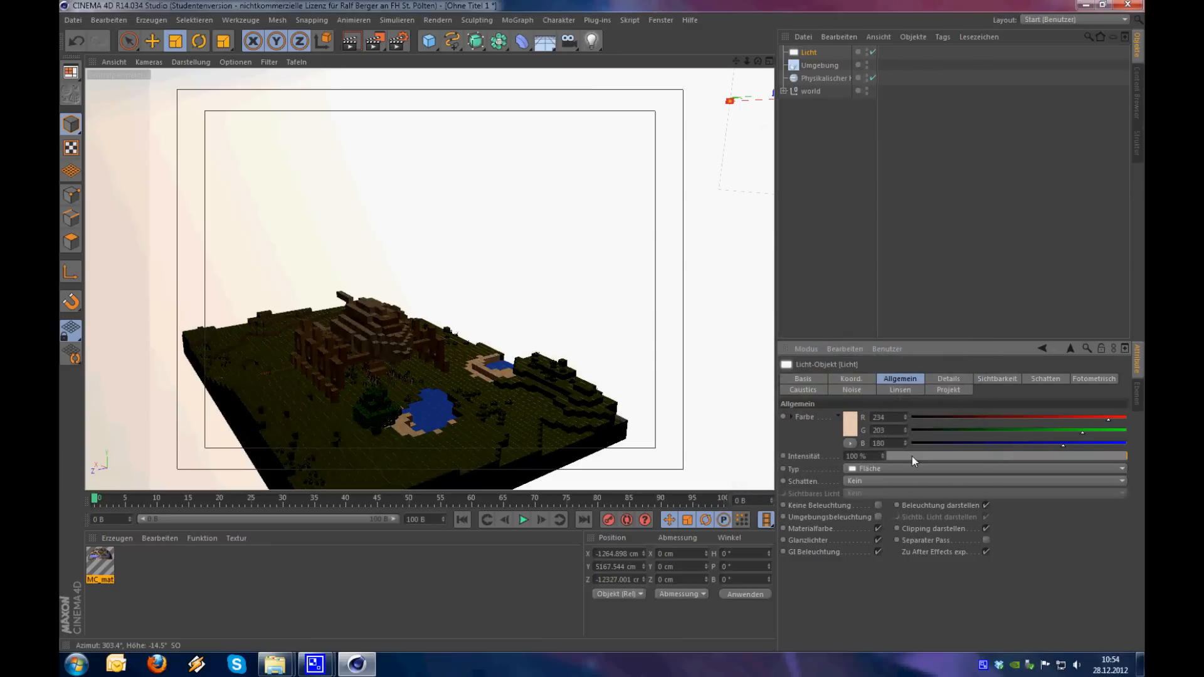
Set the area light's Schatten type to Fläche
{"action": "left_click", "coordinate": [1033, 381]}
{"action": "left_click", "coordinate": [867, 417]}
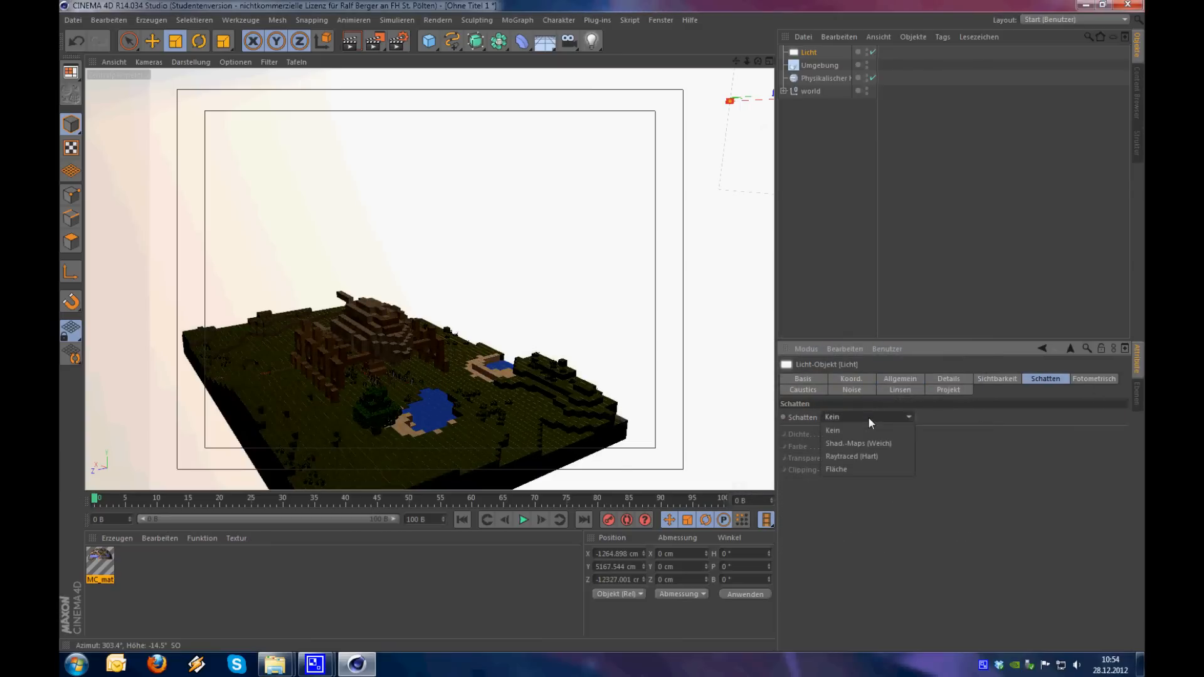
{"action": "left_click", "coordinate": [847, 468]}
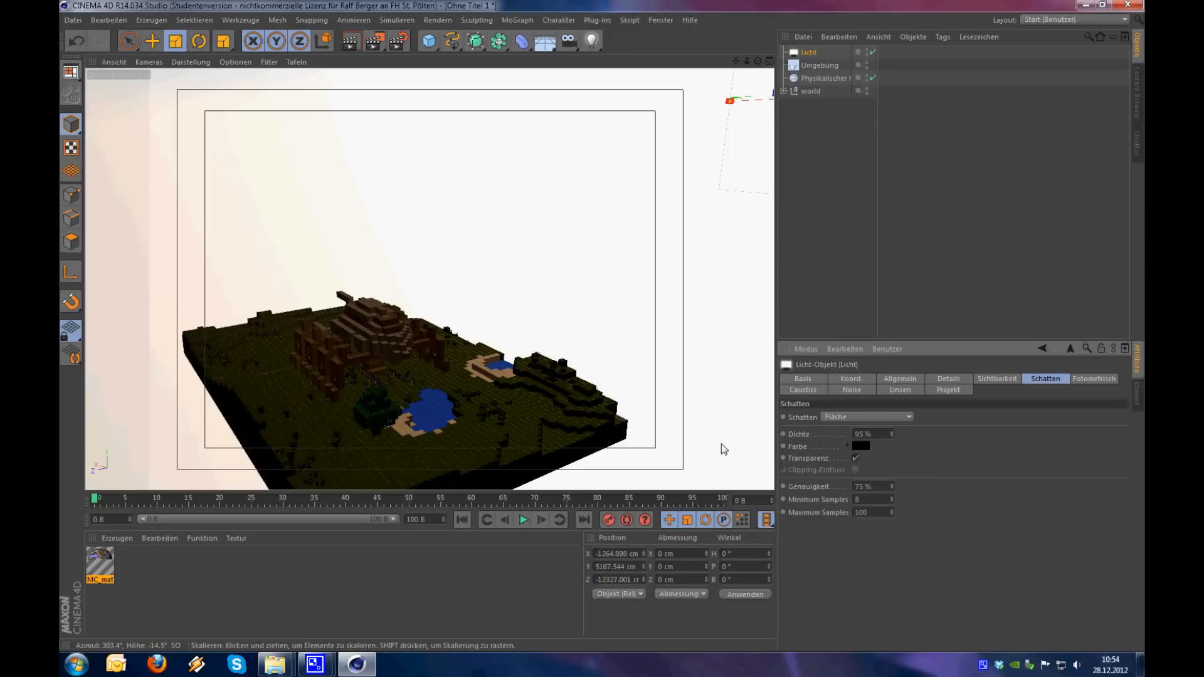
Raise the area light's Intensität to 150 %
{"action": "left_click_drag", "start_coordinate": [487, 390], "coordinate": [429, 389], "text": "alt"}
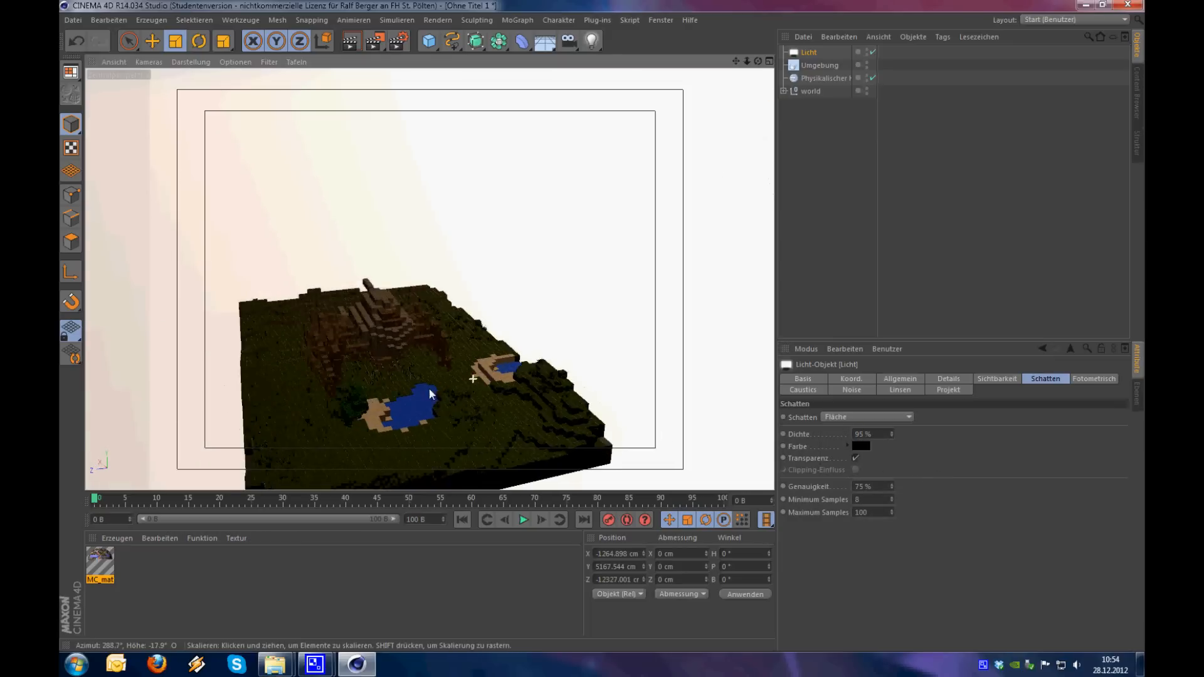
{"action": "scroll", "coordinate": [483, 372], "scroll_direction": "up", "scroll_amount": 4}
{"action": "left_click_drag", "start_coordinate": [505, 376], "coordinate": [491, 397], "text": "alt"}
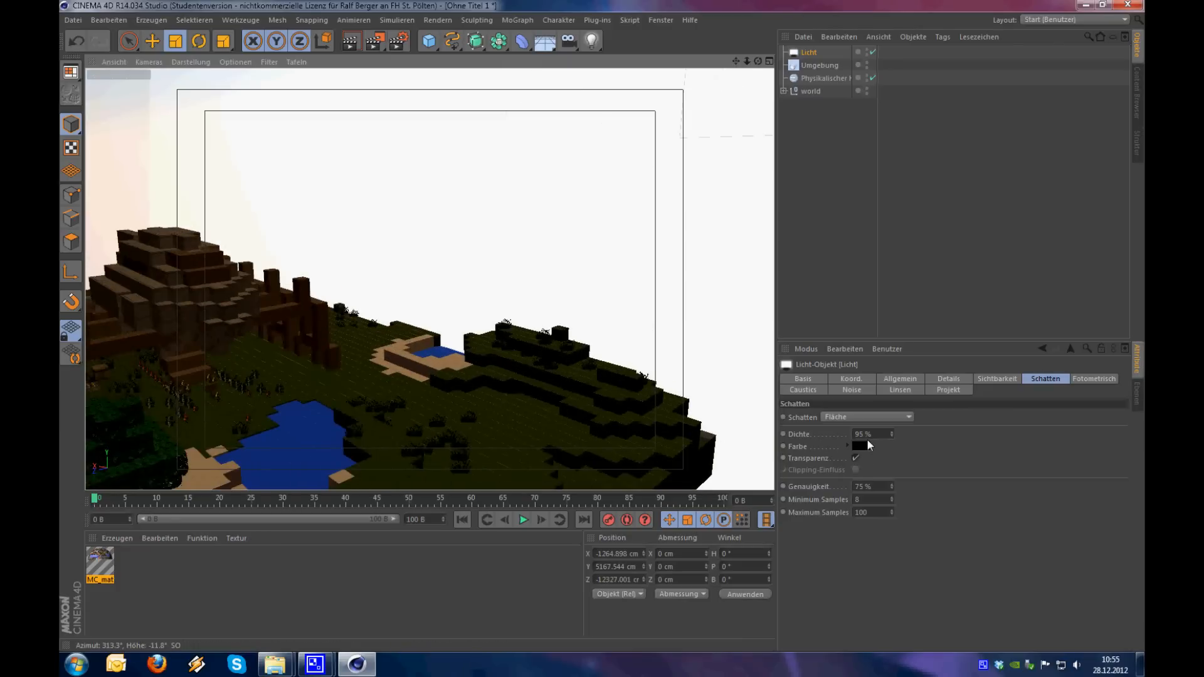
{"action": "left_click", "coordinate": [912, 379]}
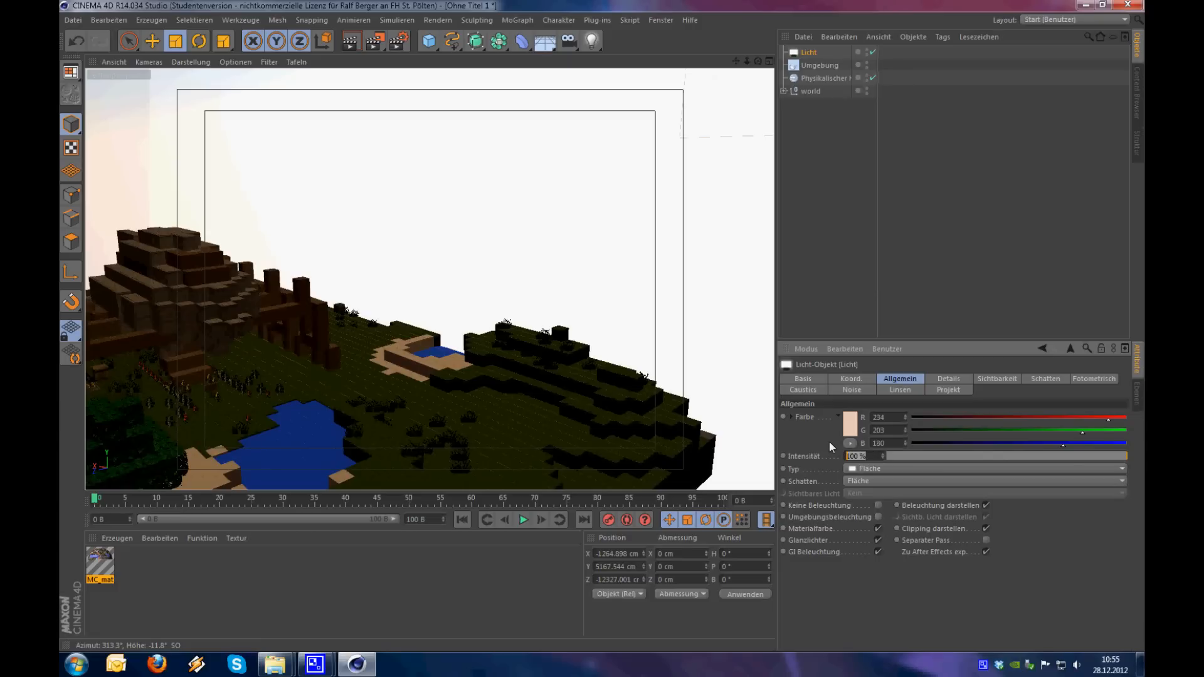
{"action": "key", "text": "Return"}
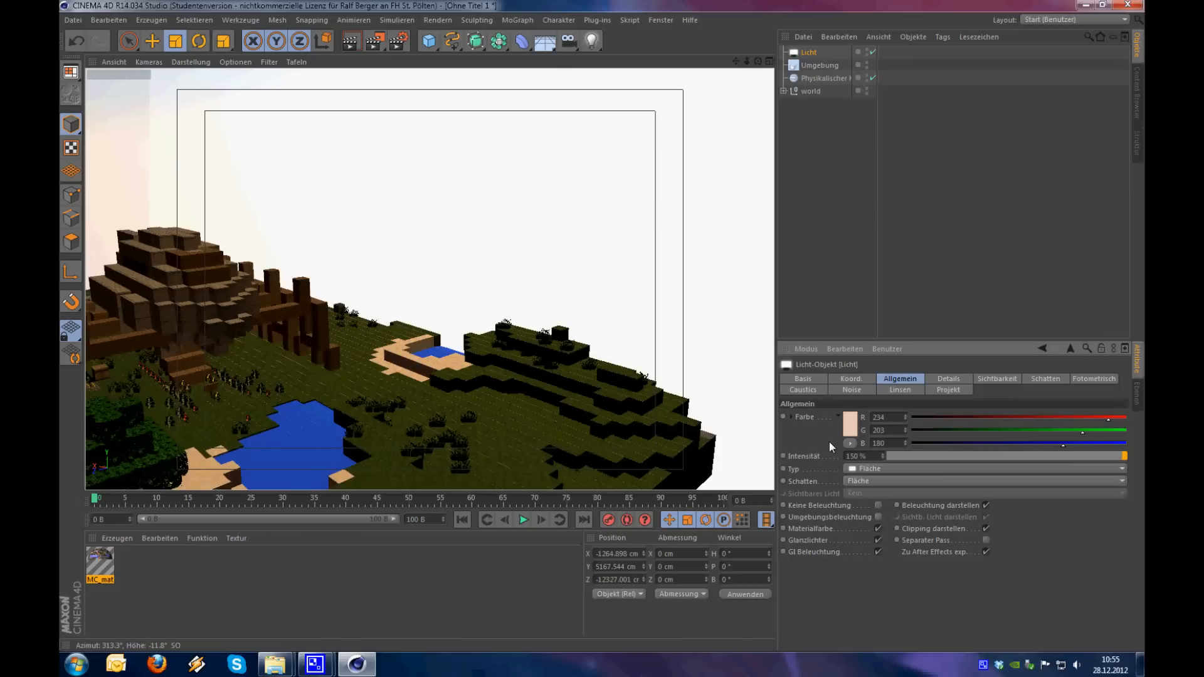
{"action": "left_click_drag", "start_coordinate": [520, 379], "coordinate": [521, 331], "text": "alt"}
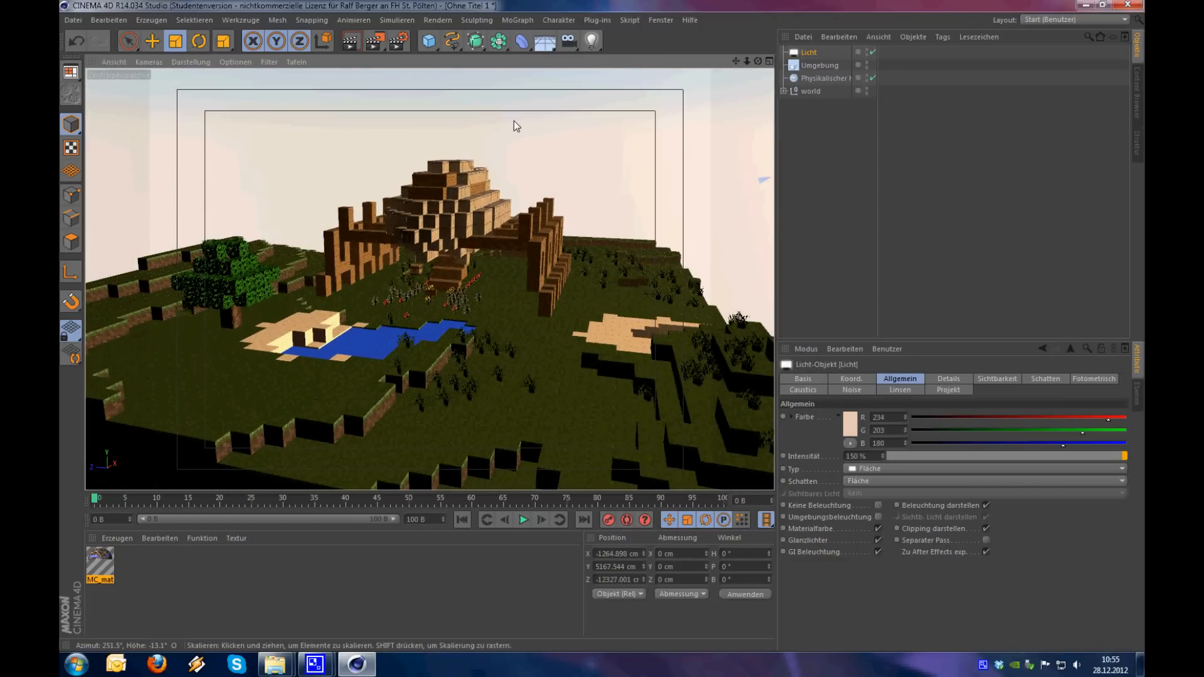
Render previews of the lit landscape in the viewport, from the current view and from a viewpoint closer to the wooden building
{"action": "key", "text": "ctrl+r"}
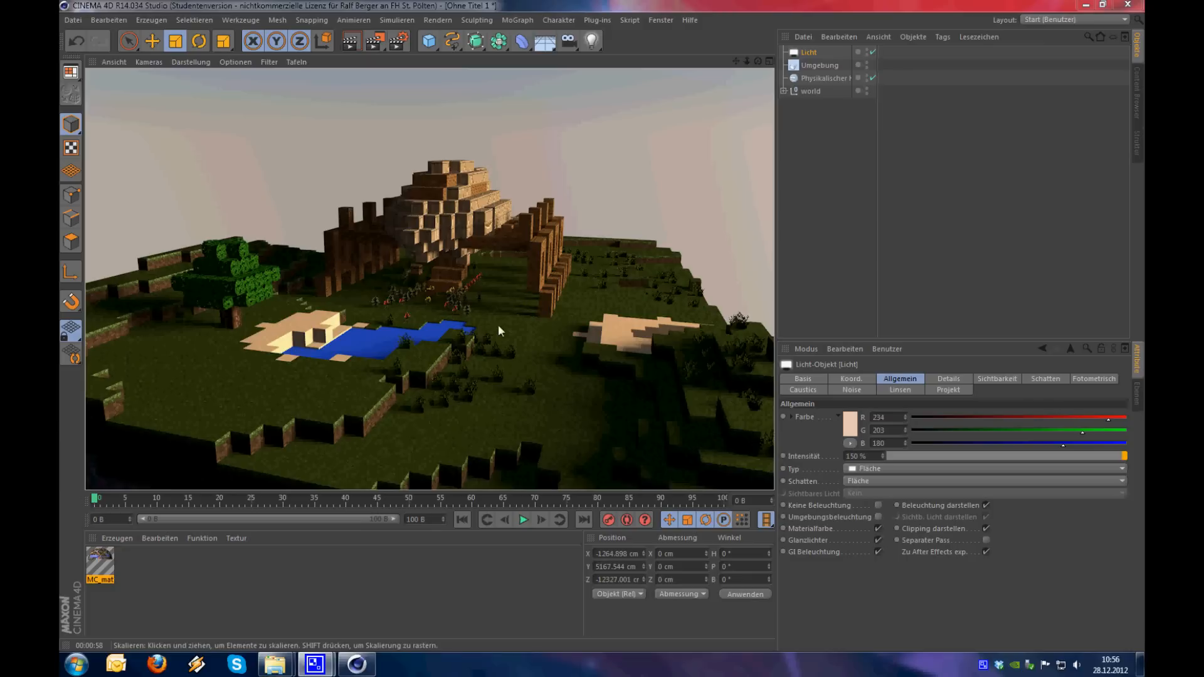
{"action": "left_click_drag", "start_coordinate": [478, 320], "coordinate": [389, 334], "text": "alt"}
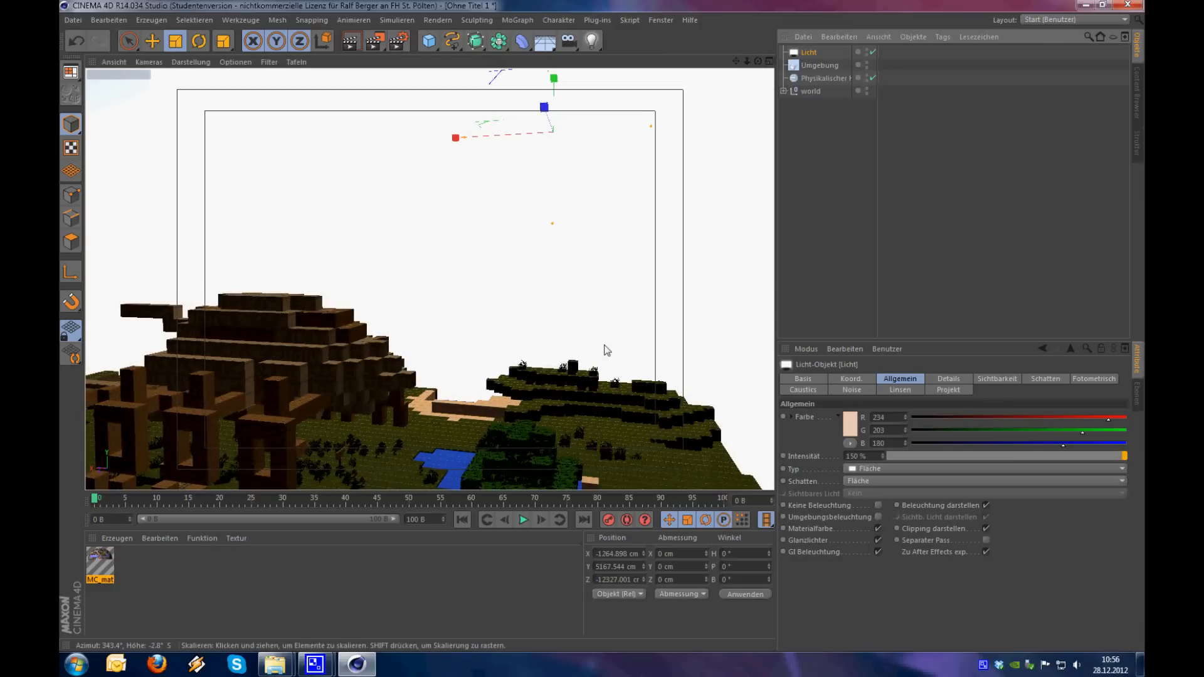
{"action": "left_click", "coordinate": [636, 277]}
{"action": "left_click_drag", "start_coordinate": [694, 215], "coordinate": [254, 305]}
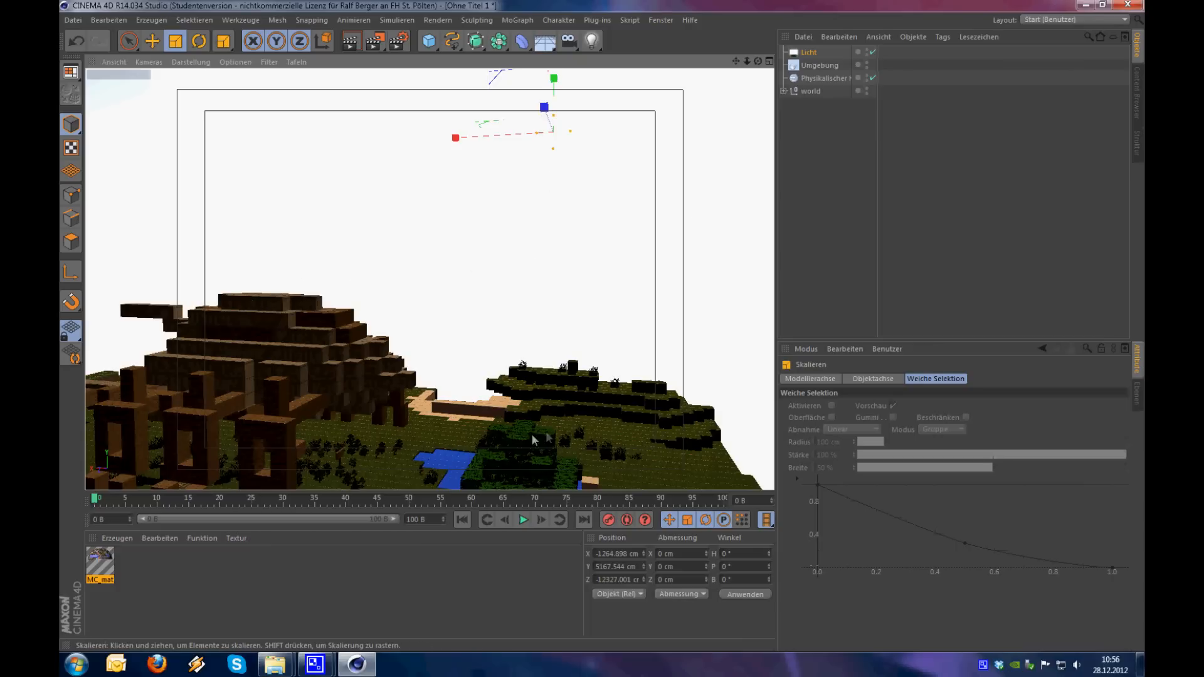
{"action": "left_click_drag", "start_coordinate": [554, 405], "coordinate": [332, 425], "text": "alt"}
{"action": "right_click_drag", "start_coordinate": [426, 407], "coordinate": [499, 370], "text": "alt"}
{"action": "middle_click_drag", "start_coordinate": [494, 351], "coordinate": [449, 424], "text": "alt"}
{"action": "right_click_drag", "start_coordinate": [448, 423], "coordinate": [474, 407], "text": "alt"}
{"action": "left_click_drag", "start_coordinate": [473, 406], "coordinate": [469, 379], "text": "alt"}
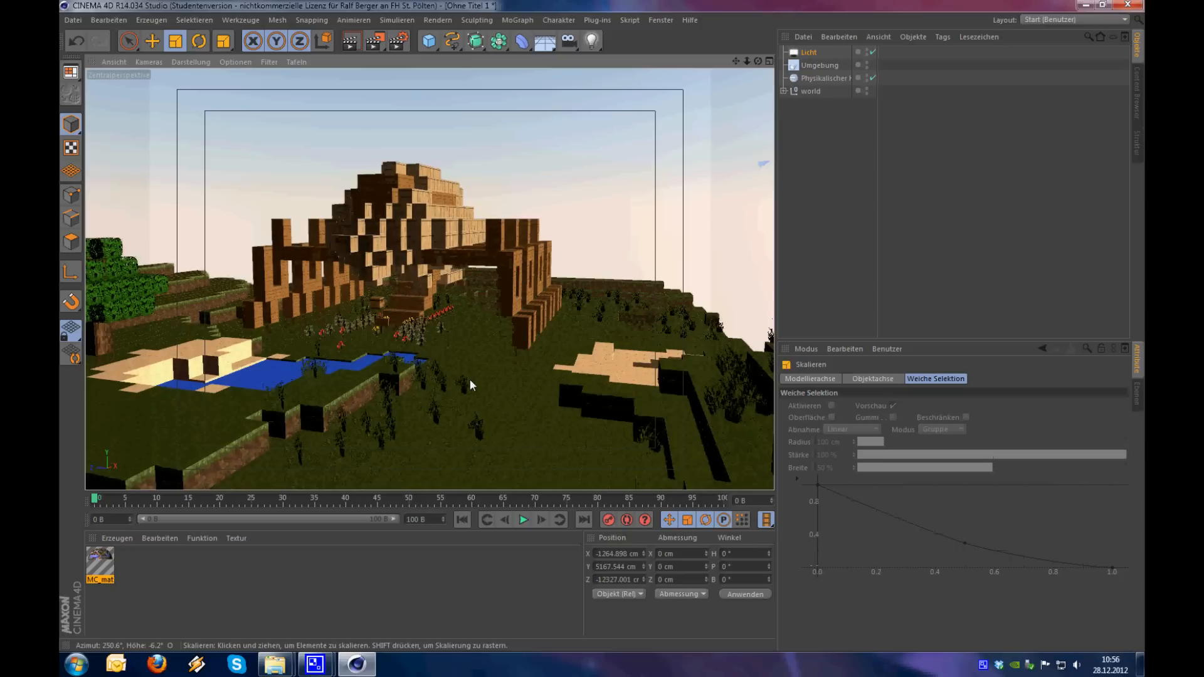
{"action": "key", "text": "ctrl+r"}
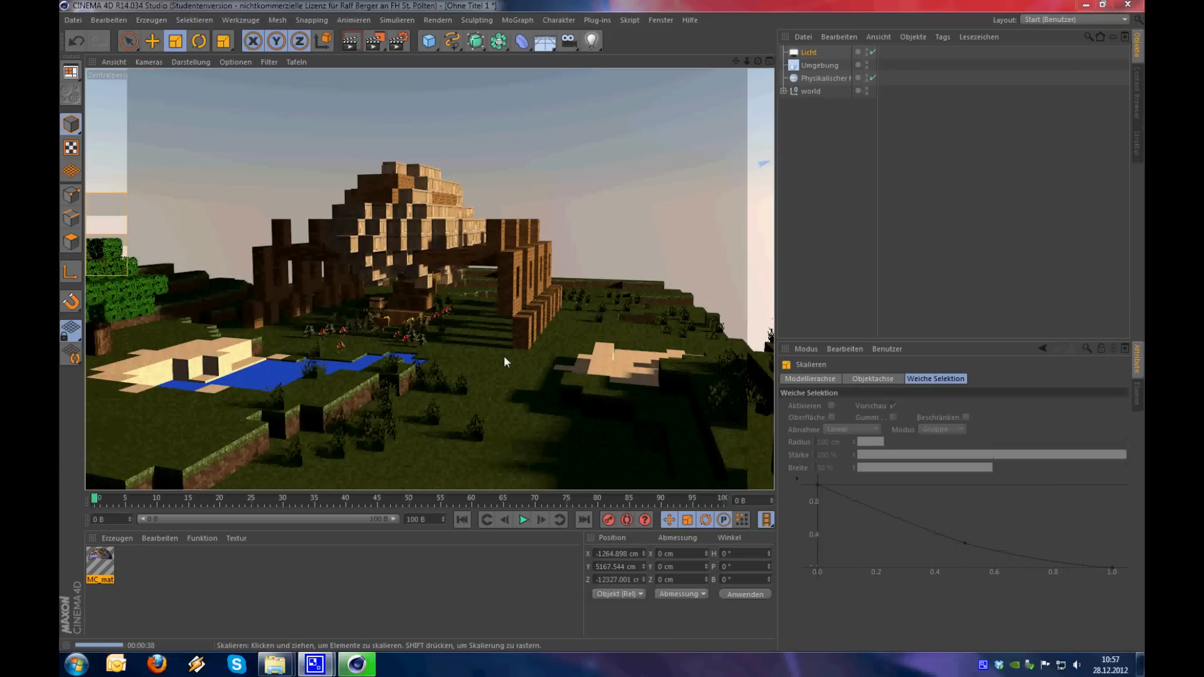
Examine the wooden building, its stairs, arches and flower beds from several close viewpoints
{"action": "left_click_drag", "start_coordinate": [491, 359], "coordinate": [599, 430], "text": "alt"}
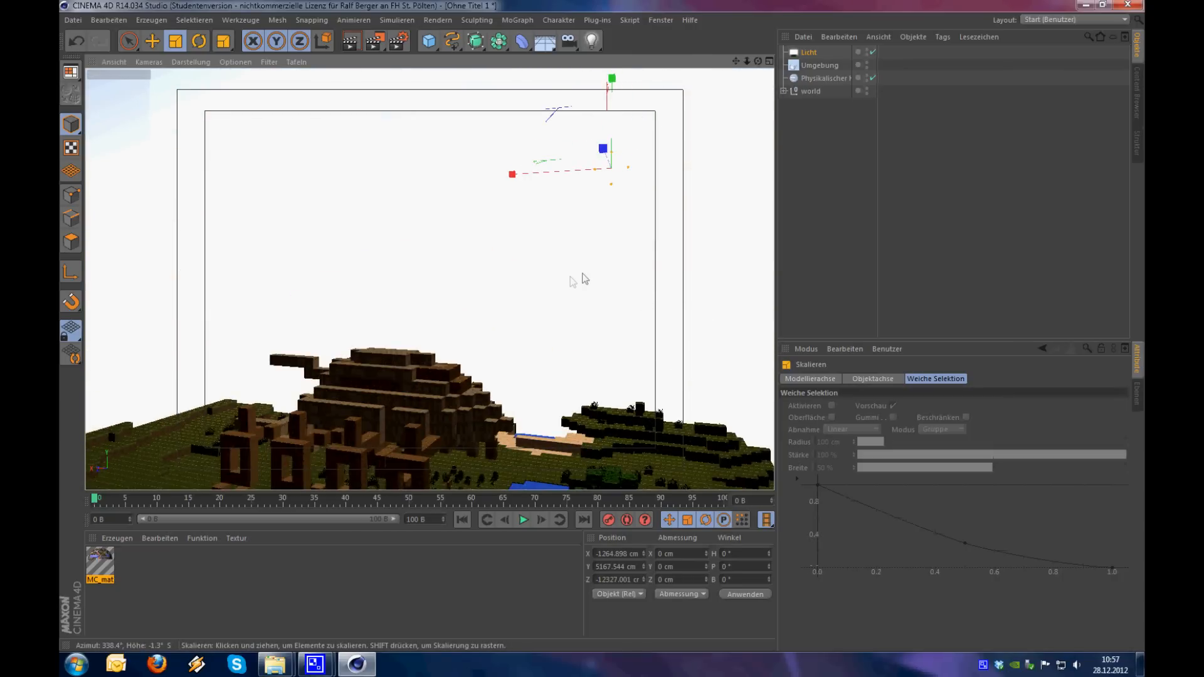
{"action": "left_click_drag", "start_coordinate": [543, 298], "coordinate": [578, 230]}
{"action": "left_click_drag", "start_coordinate": [615, 451], "coordinate": [457, 440], "text": "alt"}
{"action": "mouse_move", "coordinate": [536, 401]}
{"action": "right_mouse_down", "text": "alt"}
{"action": "mouse_move", "coordinate": [654, 341]}
{"action": "mouse_move", "coordinate": [559, 384]}
{"action": "mouse_move", "coordinate": [593, 374]}
{"action": "right_mouse_up", "text": "alt"}
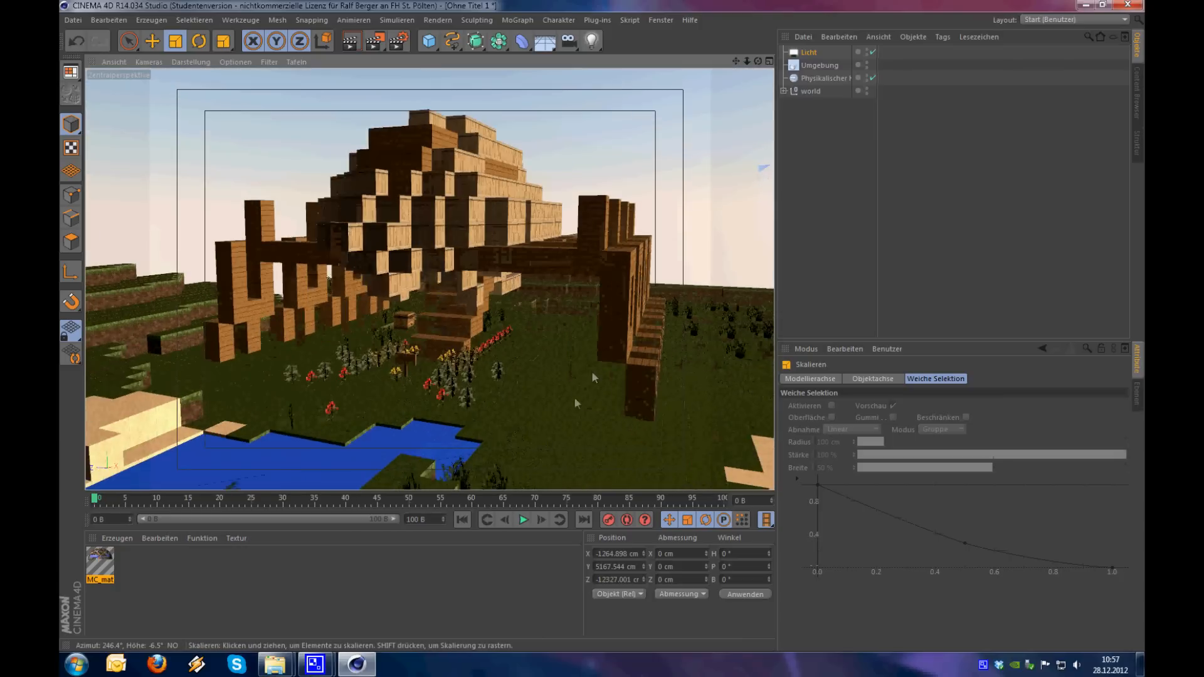
{"action": "left_click_drag", "start_coordinate": [563, 407], "coordinate": [543, 406], "text": "alt"}
{"action": "middle_click_drag", "start_coordinate": [531, 377], "coordinate": [547, 320], "text": "alt"}
{"action": "mouse_move", "coordinate": [518, 335]}
{"action": "right_mouse_down", "text": "alt"}
{"action": "mouse_move", "coordinate": [426, 367]}
{"action": "mouse_move", "coordinate": [527, 311]}
{"action": "mouse_move", "coordinate": [424, 341]}
{"action": "mouse_move", "coordinate": [507, 320]}
{"action": "right_mouse_up", "text": "alt"}
{"action": "left_click_drag", "start_coordinate": [519, 326], "coordinate": [494, 356], "text": "alt"}
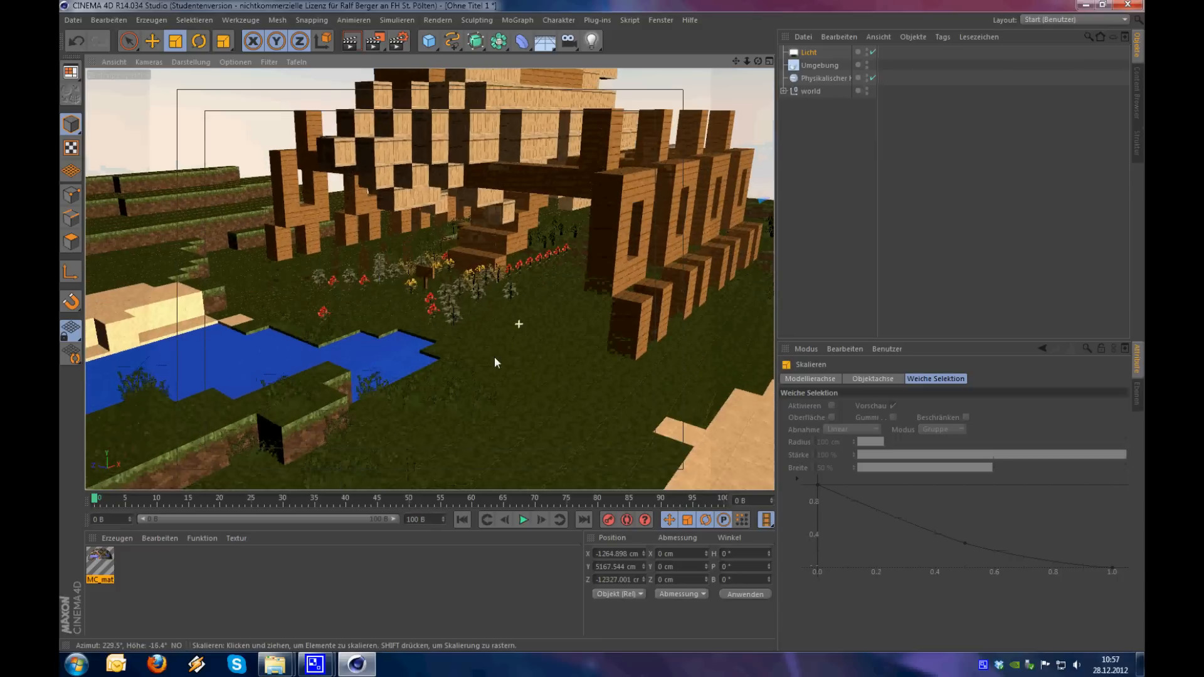
{"action": "right_click_drag", "start_coordinate": [517, 327], "coordinate": [549, 324], "text": "alt"}
{"action": "left_click_drag", "start_coordinate": [549, 323], "coordinate": [553, 311], "text": "alt"}
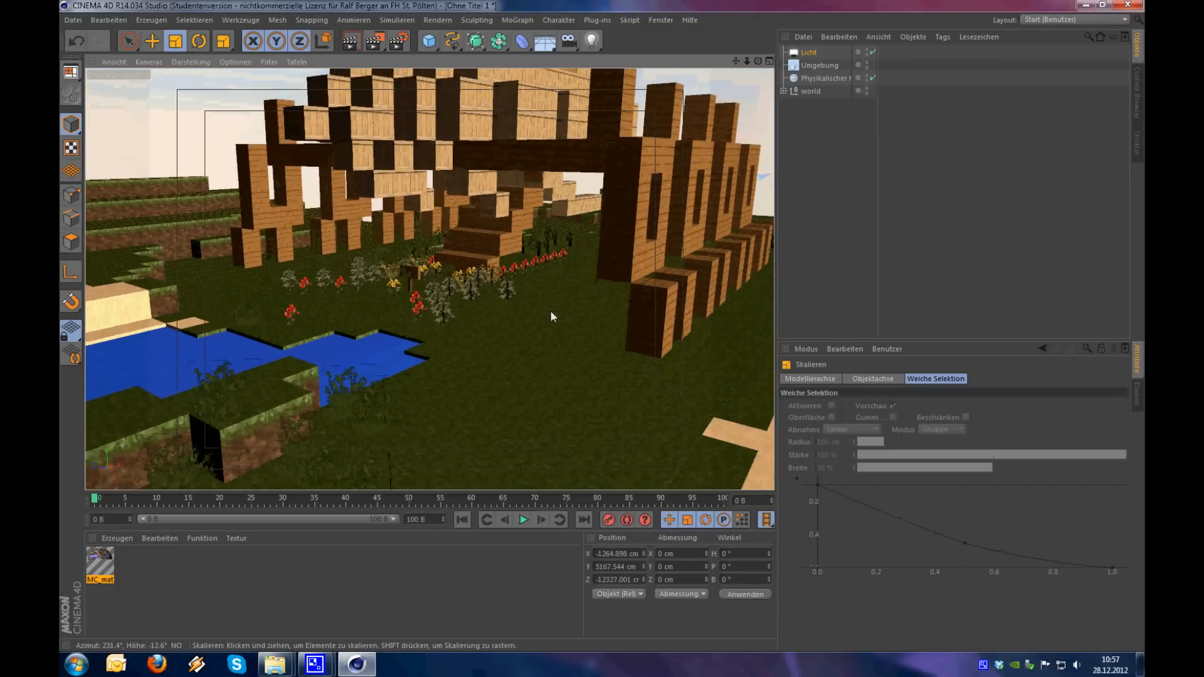
{"action": "middle_click_drag", "start_coordinate": [550, 311], "coordinate": [507, 322], "text": "alt"}
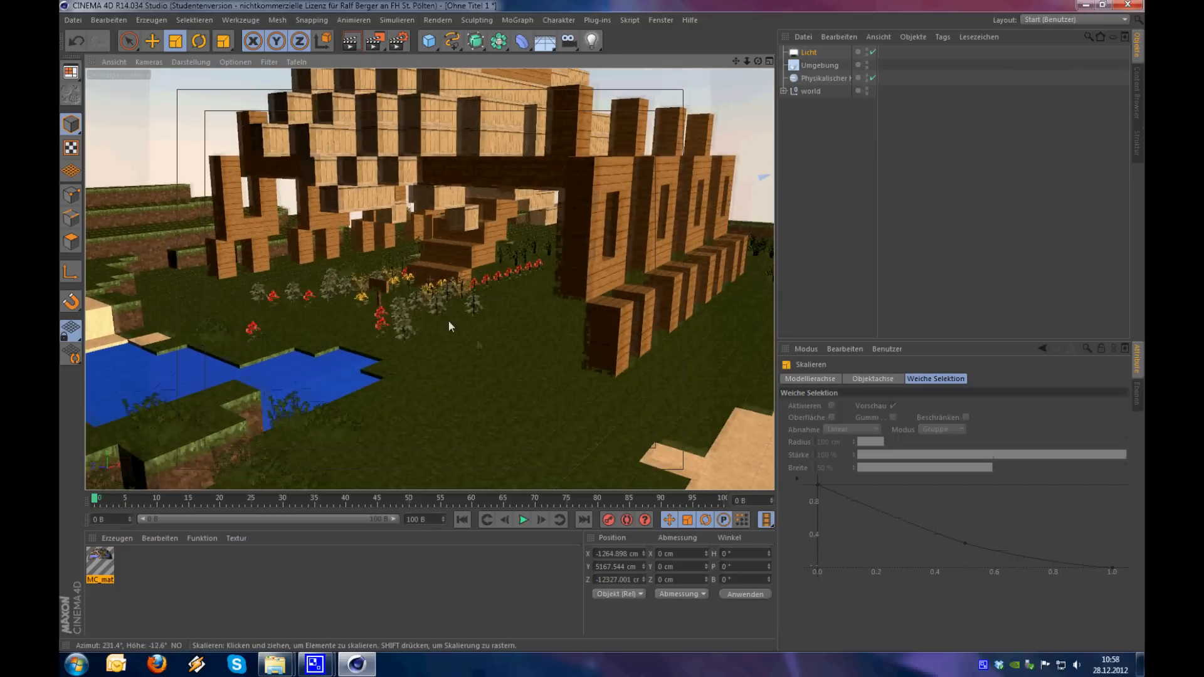
Add the Ambient Occlusion effect to the render settings with its default values
{"action": "left_click", "coordinate": [397, 41]}
{"action": "left_click_drag", "start_coordinate": [397, 17], "coordinate": [498, 126]}
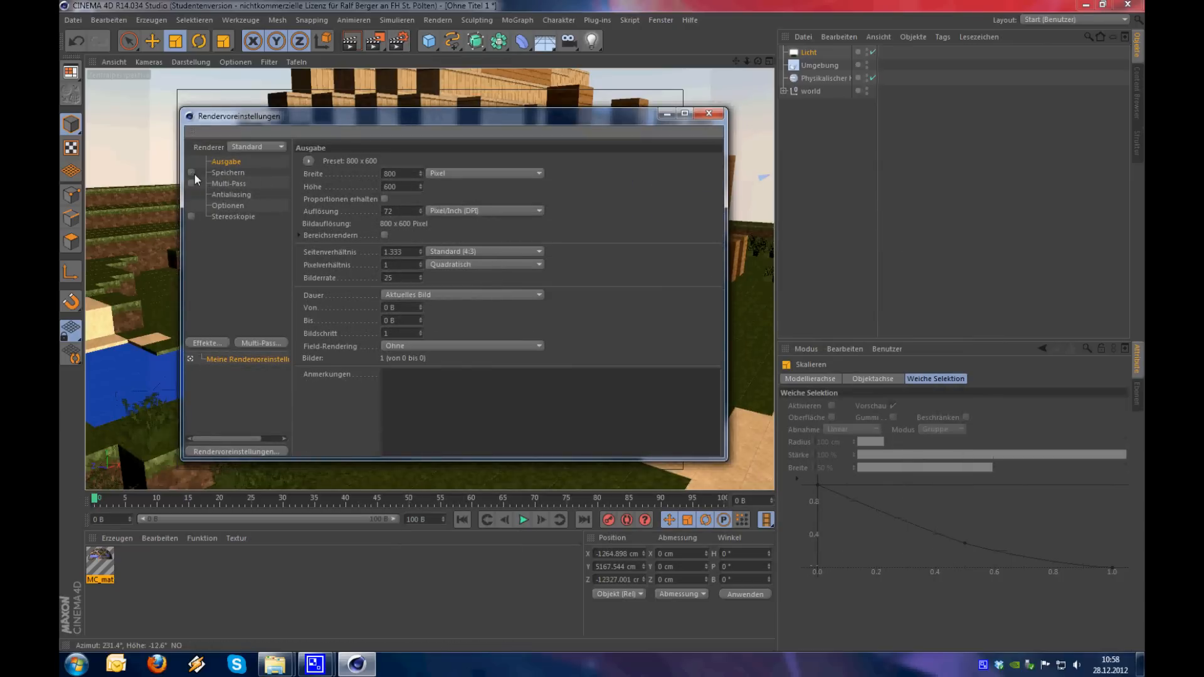
{"action": "left_click", "coordinate": [205, 345]}
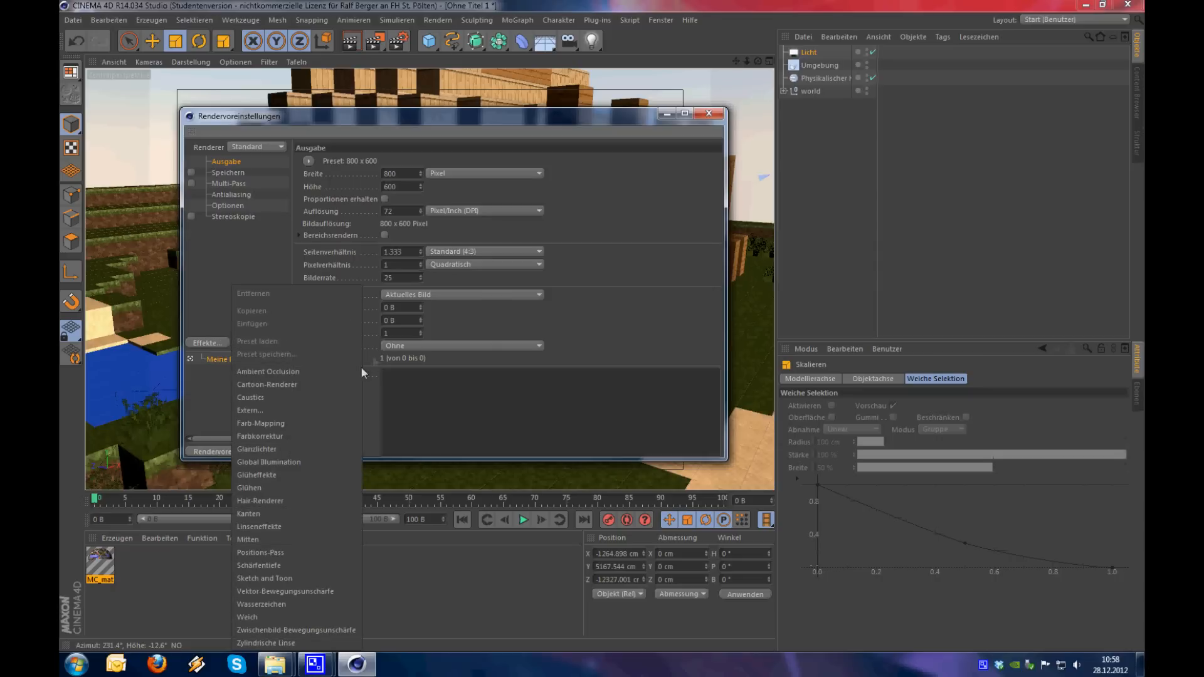
{"action": "left_click", "coordinate": [313, 375]}
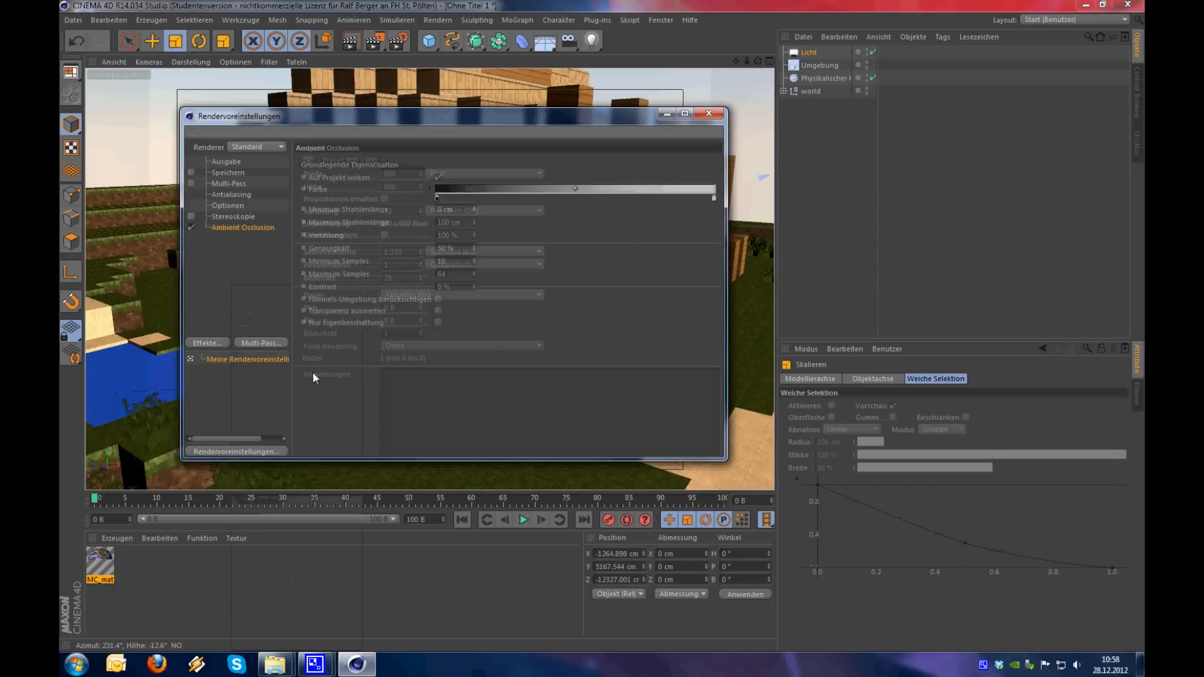
{"action": "left_click_drag", "start_coordinate": [631, 115], "coordinate": [689, 152]}
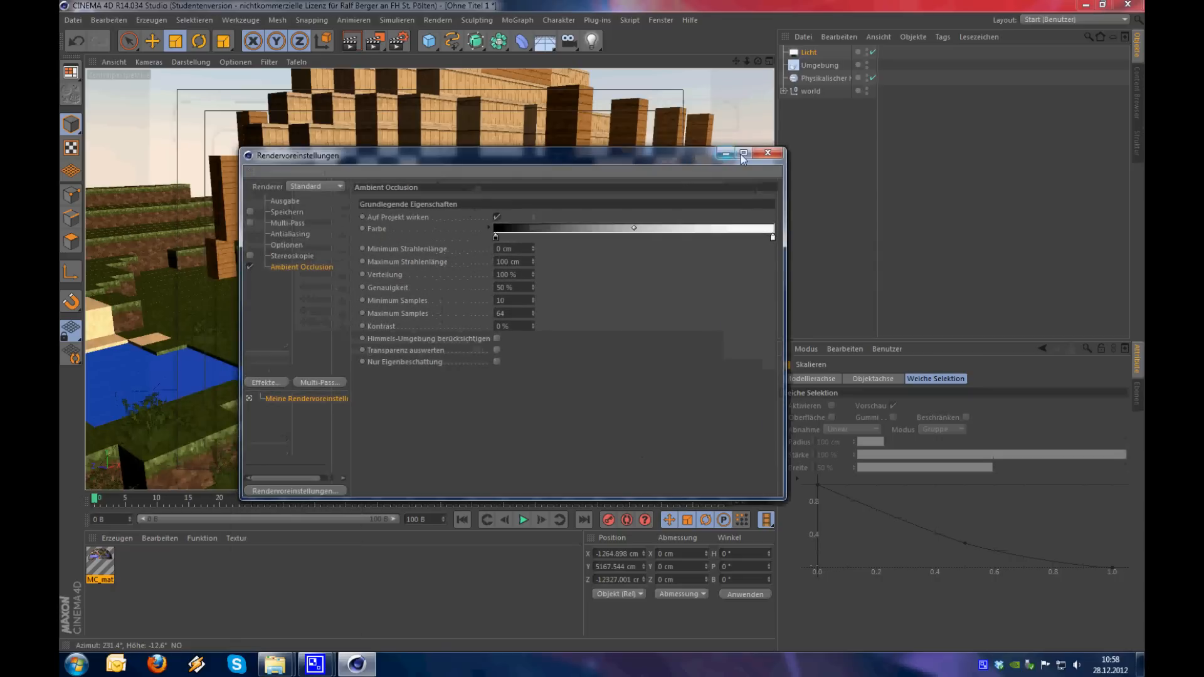
{"action": "left_click", "coordinate": [767, 149]}
Render a close-up of the wooden stairs and the row of red flowers in the Bild-Manager
{"action": "left_click_drag", "start_coordinate": [480, 296], "coordinate": [464, 318], "text": "alt"}
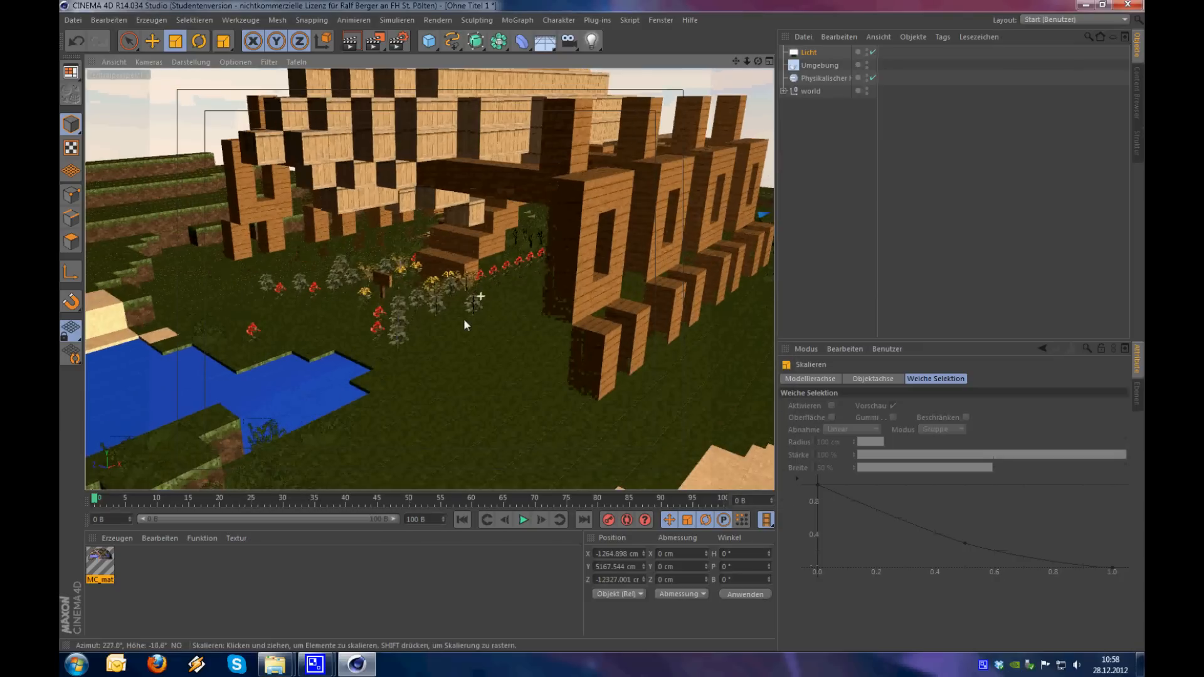
{"action": "right_click_drag", "start_coordinate": [489, 271], "coordinate": [631, 254], "text": "alt"}
{"action": "left_click_drag", "start_coordinate": [538, 277], "coordinate": [613, 196], "text": "alt"}
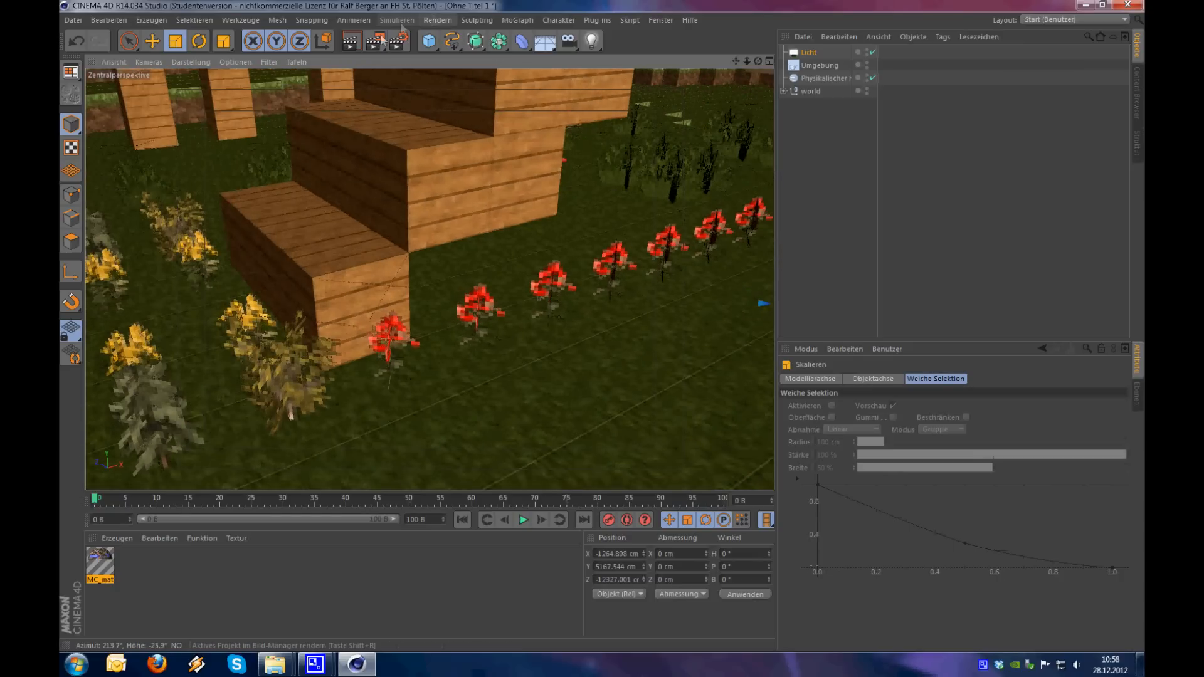
{"action": "left_click", "coordinate": [376, 42]}
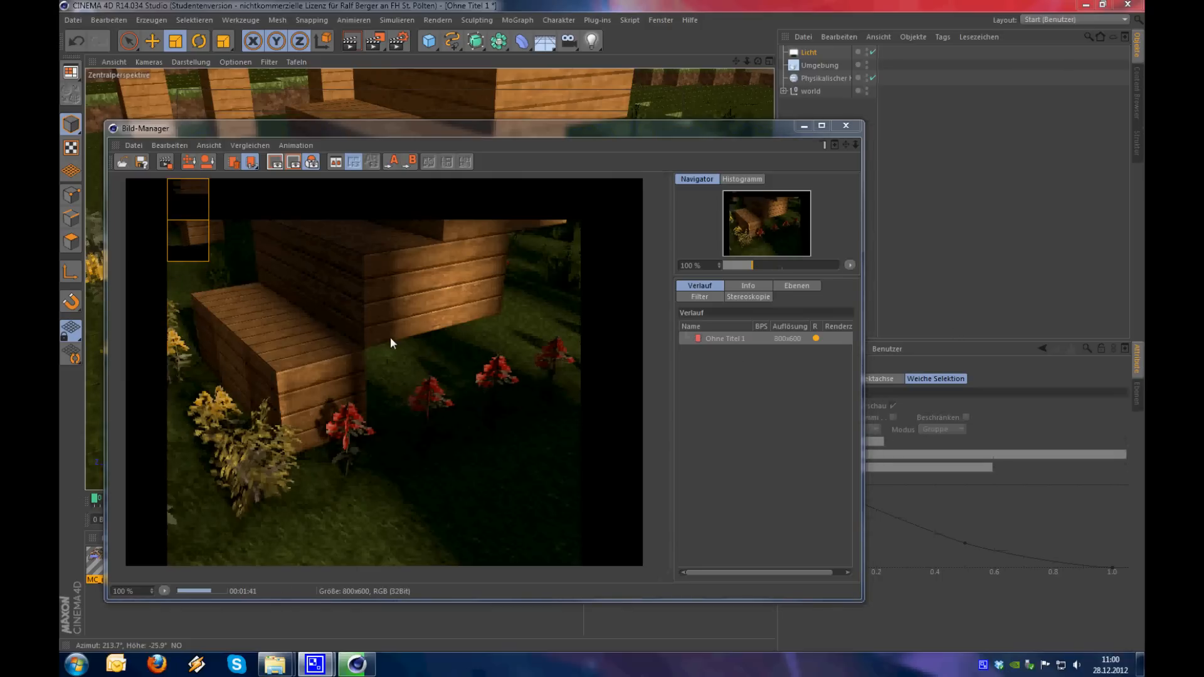
Examine the Ambient Occlusion shading on the wooden steps, flowers and grass in the running render
{"action": "scroll", "coordinate": [383, 337], "scroll_direction": "up", "scroll_amount": 2}
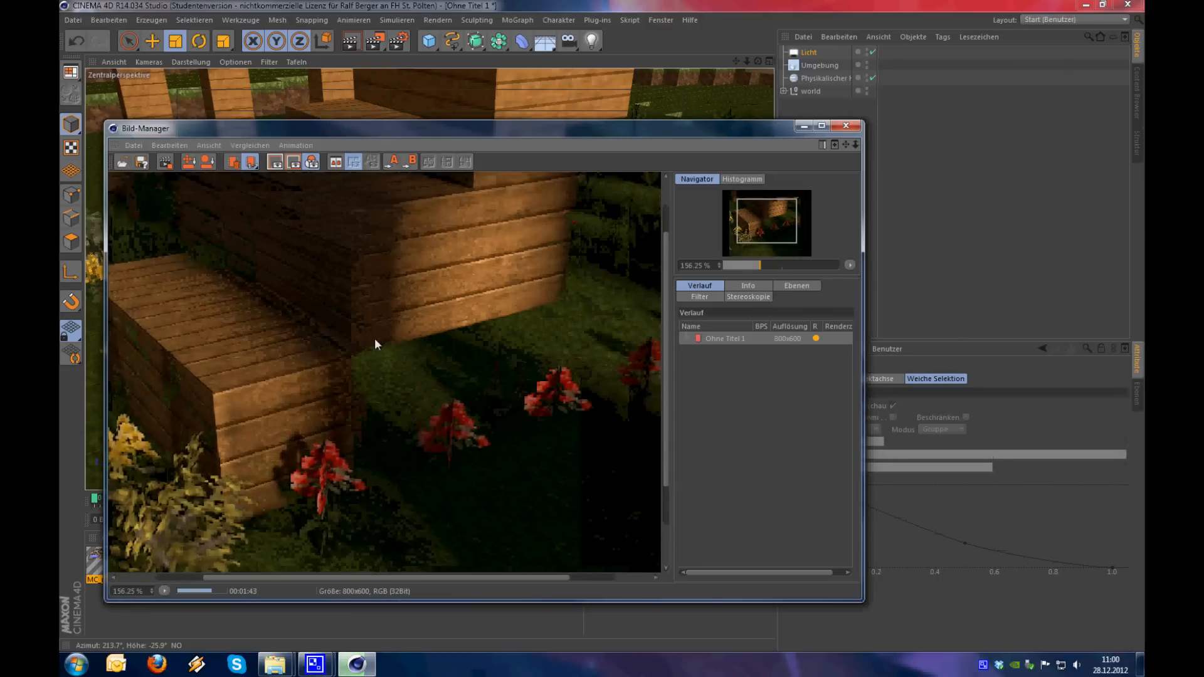
{"action": "scroll", "coordinate": [375, 337], "scroll_direction": "down", "scroll_amount": 2}
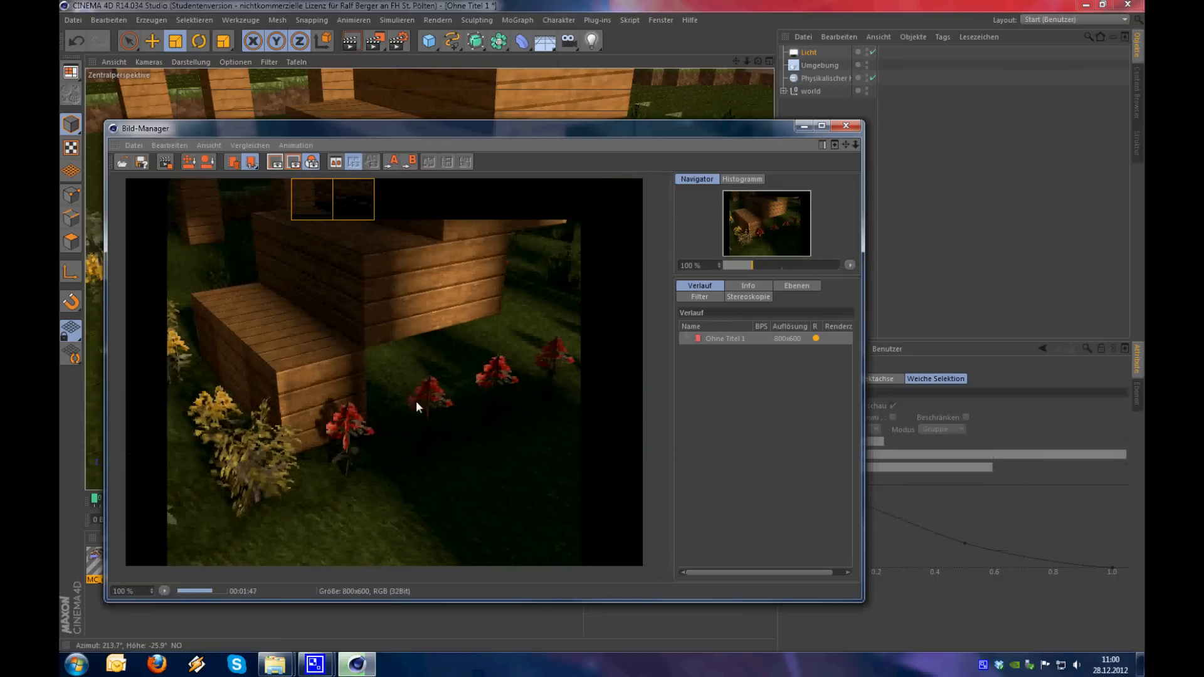
{"action": "scroll", "coordinate": [416, 400], "scroll_direction": "up", "scroll_amount": 2}
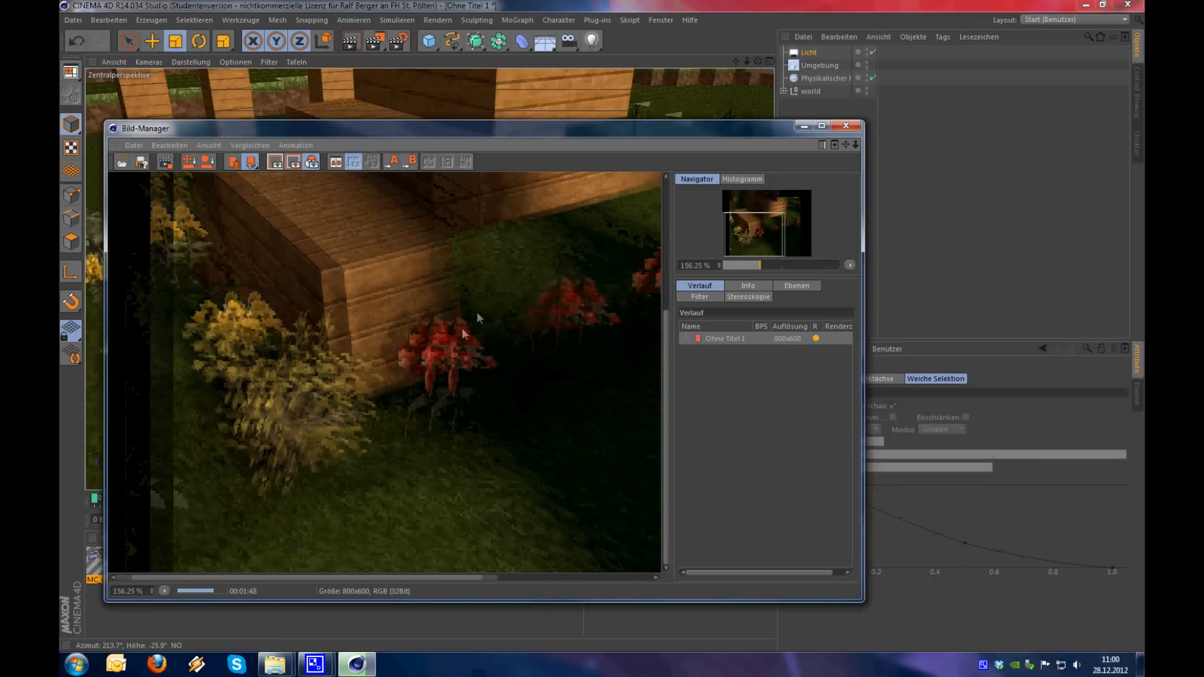
{"action": "scroll", "coordinate": [453, 338], "scroll_direction": "up", "scroll_amount": 1}
{"action": "scroll", "coordinate": [449, 310], "scroll_direction": "down", "scroll_amount": 2}
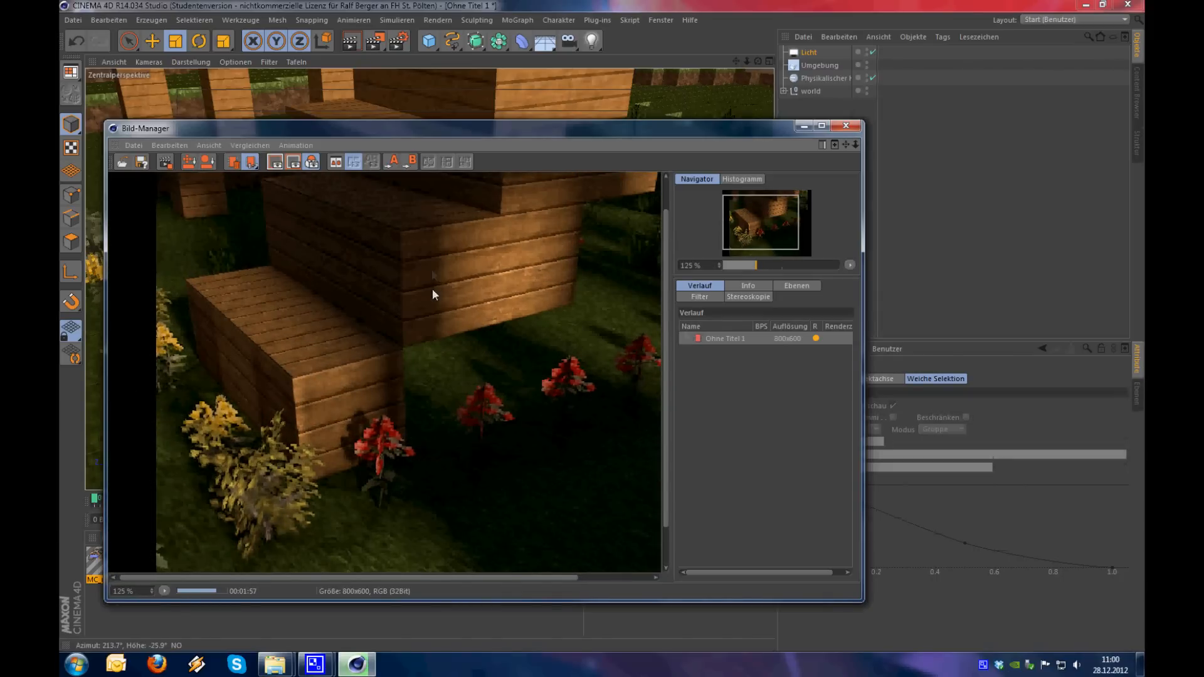
{"action": "left_click_drag", "start_coordinate": [433, 293], "coordinate": [324, 358]}
{"action": "scroll", "coordinate": [175, 269], "scroll_direction": "up", "scroll_amount": 2}
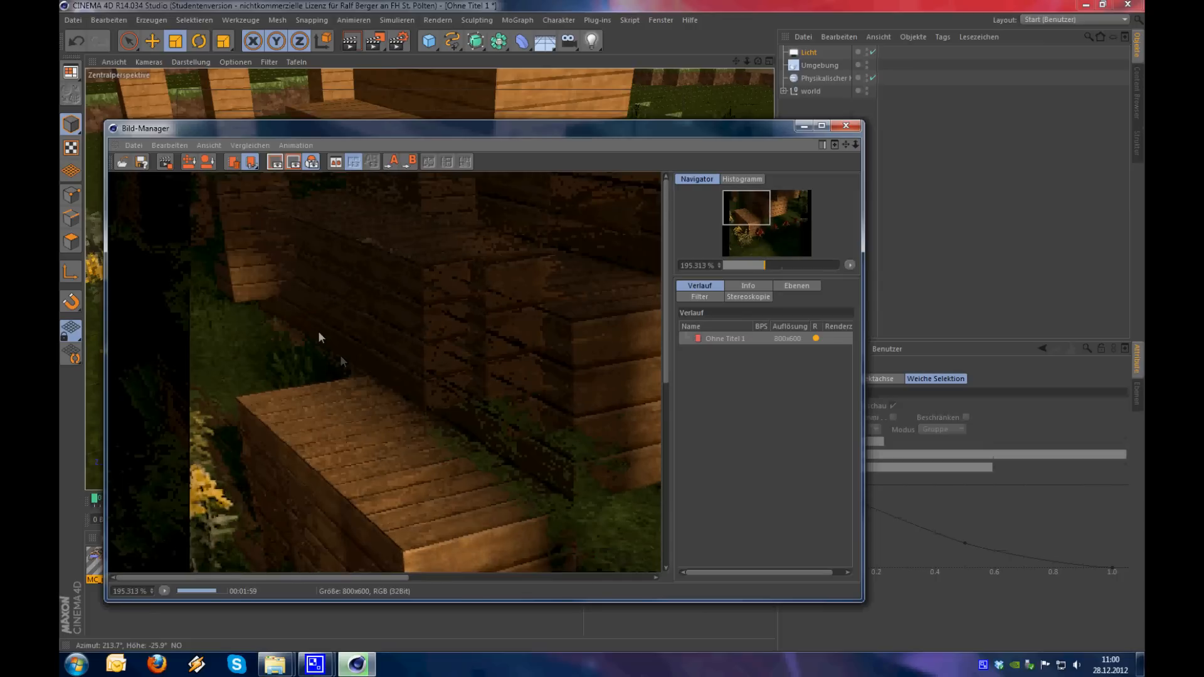
{"action": "left_click_drag", "start_coordinate": [492, 499], "coordinate": [401, 329]}
{"action": "scroll", "coordinate": [348, 351], "scroll_direction": "down", "scroll_amount": 2}
{"action": "scroll", "coordinate": [351, 360], "scroll_direction": "down", "scroll_amount": 1}
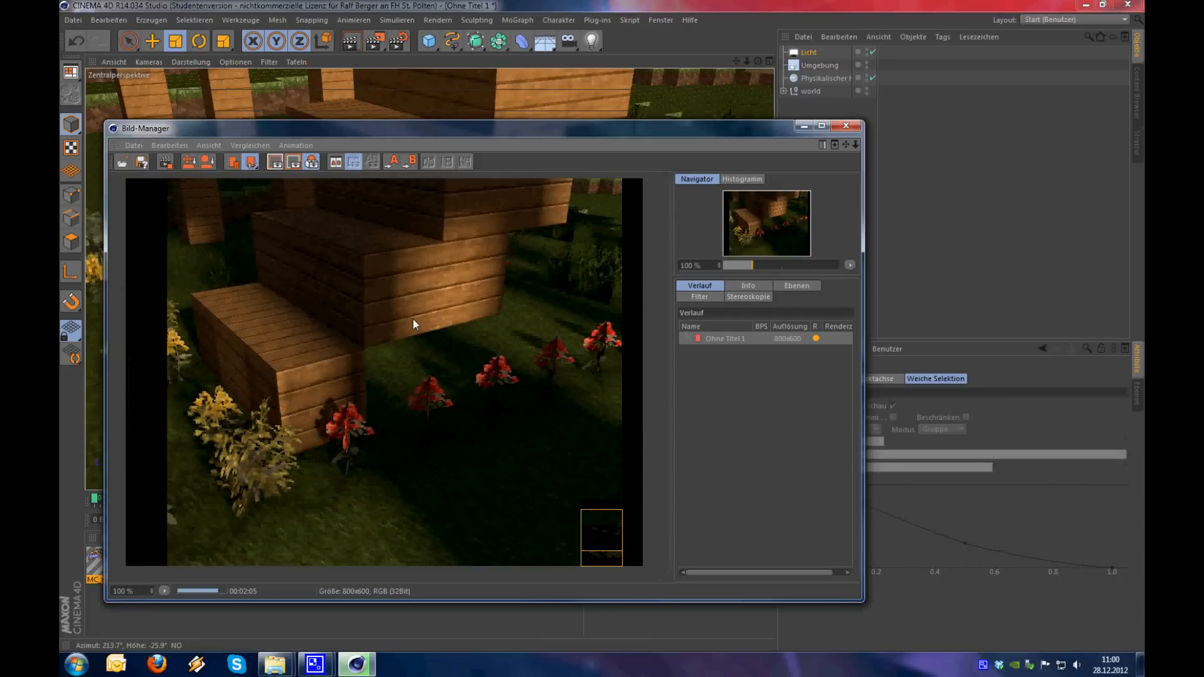
Disable Ambient Occlusion in the render settings and render the same close-up again for comparison
{"action": "left_click", "coordinate": [407, 47]}
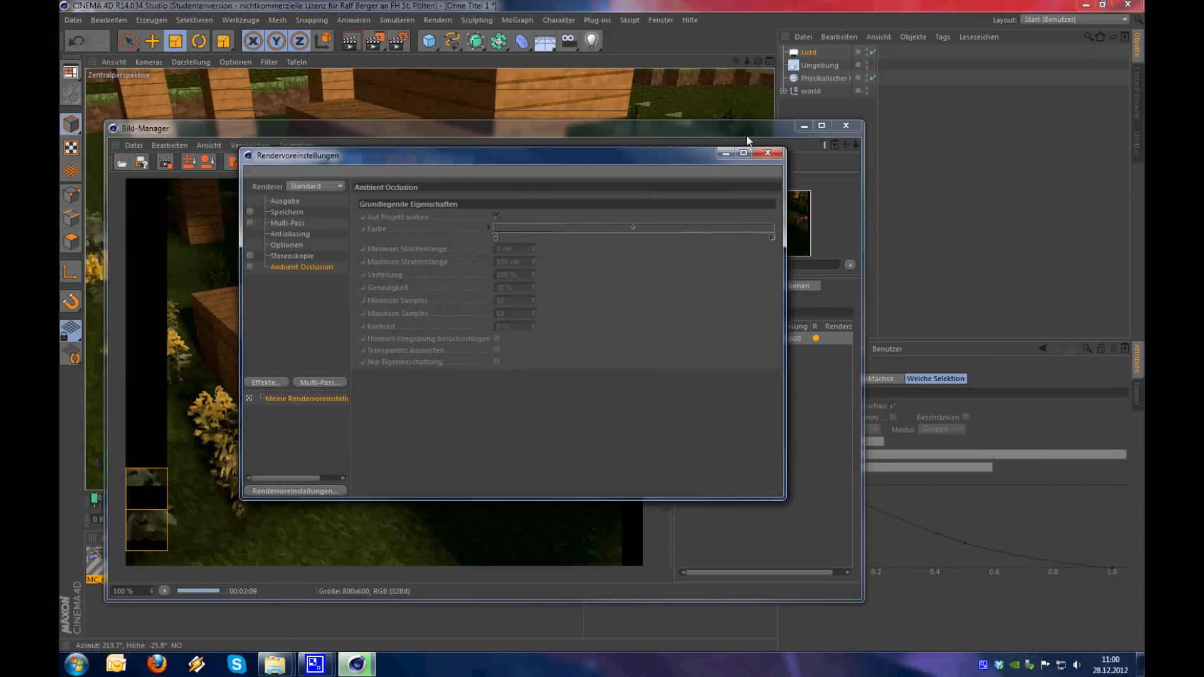
{"action": "left_click", "coordinate": [767, 153]}
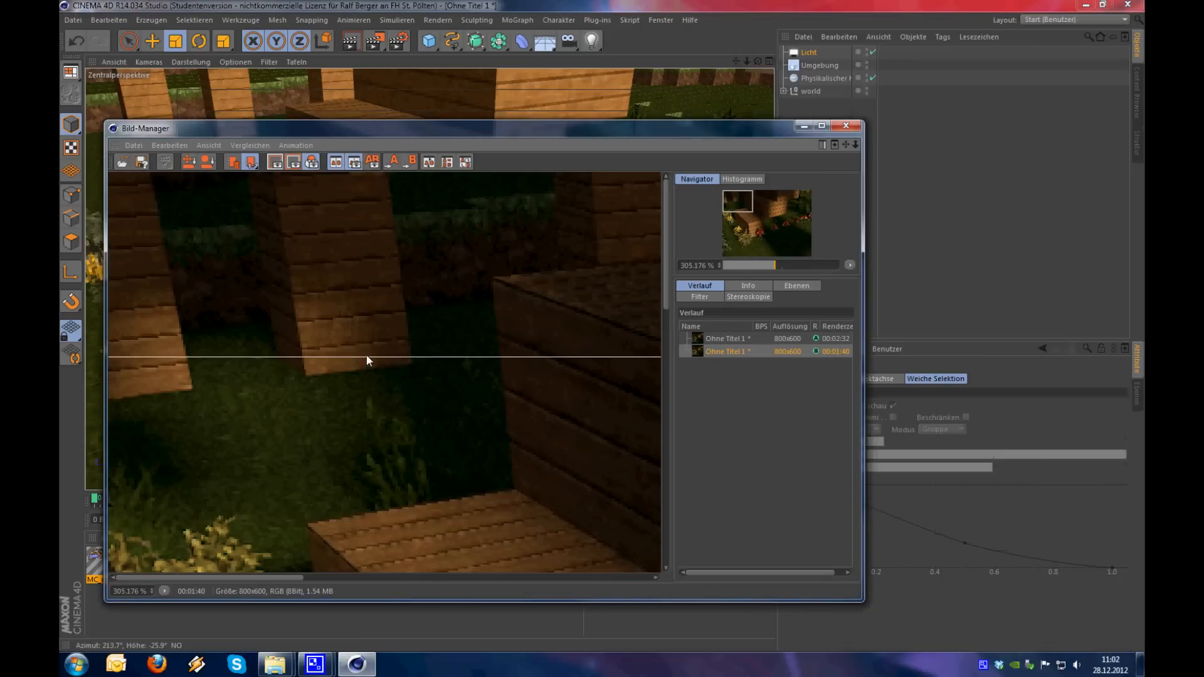
Compare the renders with and without Ambient Occlusion around the pillars, stairs and flowers using the movable A/B dividing line
{"action": "left_click_drag", "start_coordinate": [365, 357], "coordinate": [377, 216]}
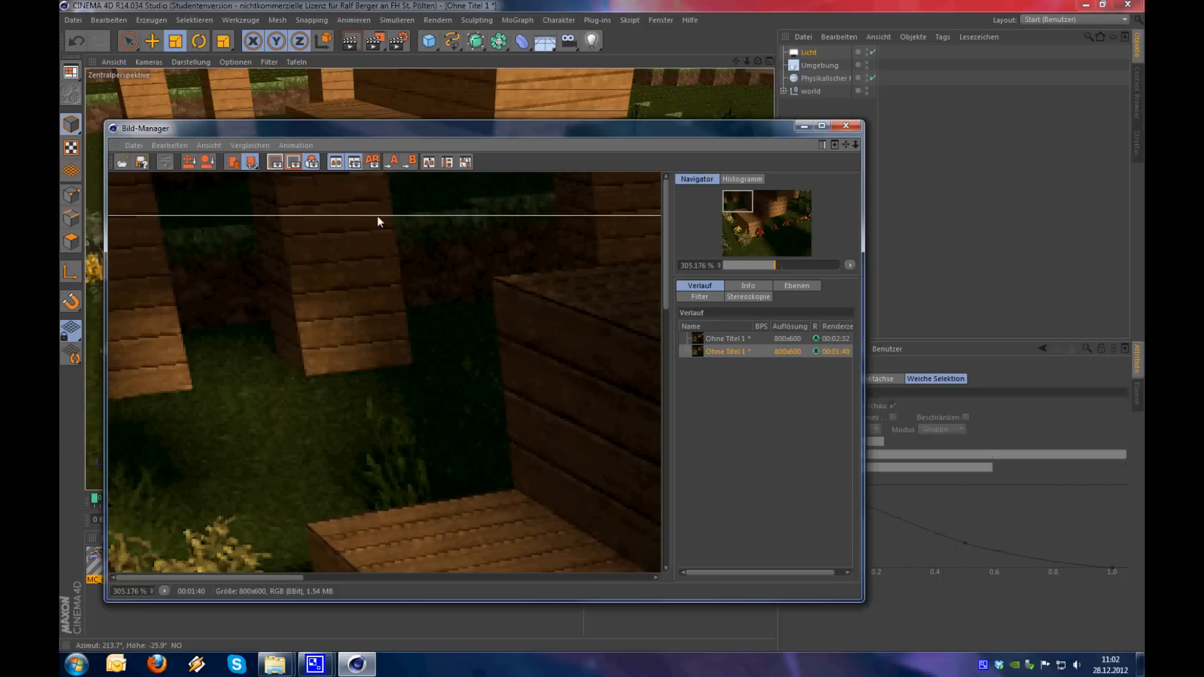
{"action": "left_click_drag", "start_coordinate": [378, 216], "coordinate": [395, 506]}
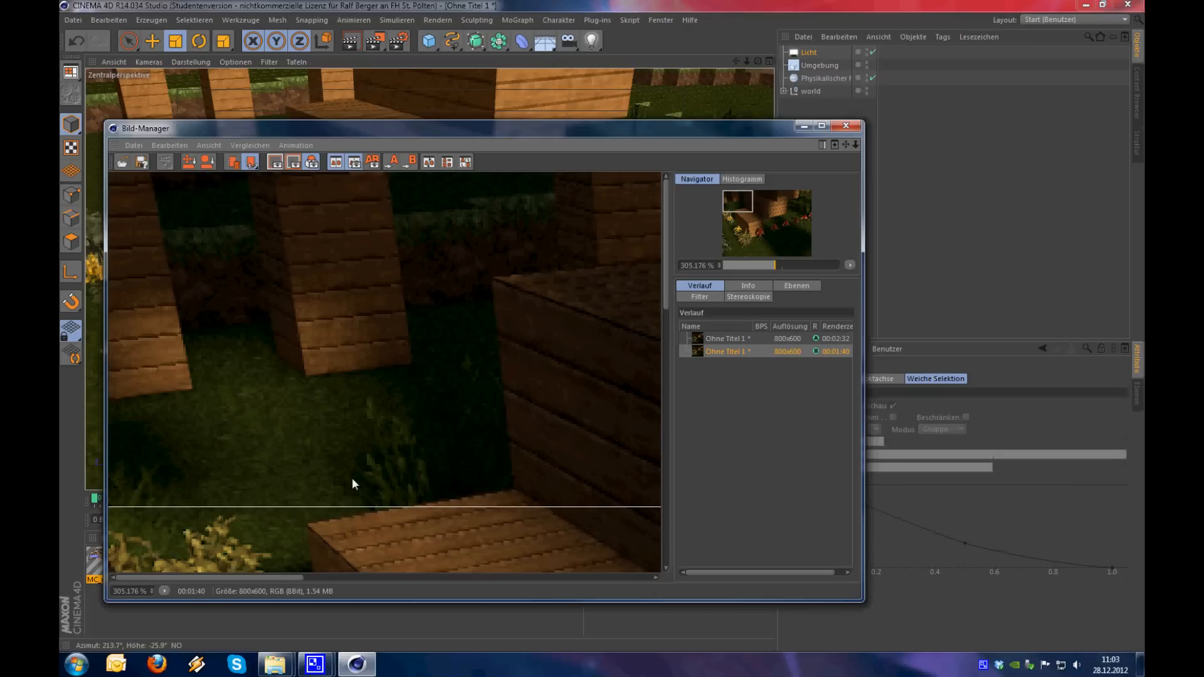
{"action": "left_click_drag", "start_coordinate": [341, 505], "coordinate": [345, 503]}
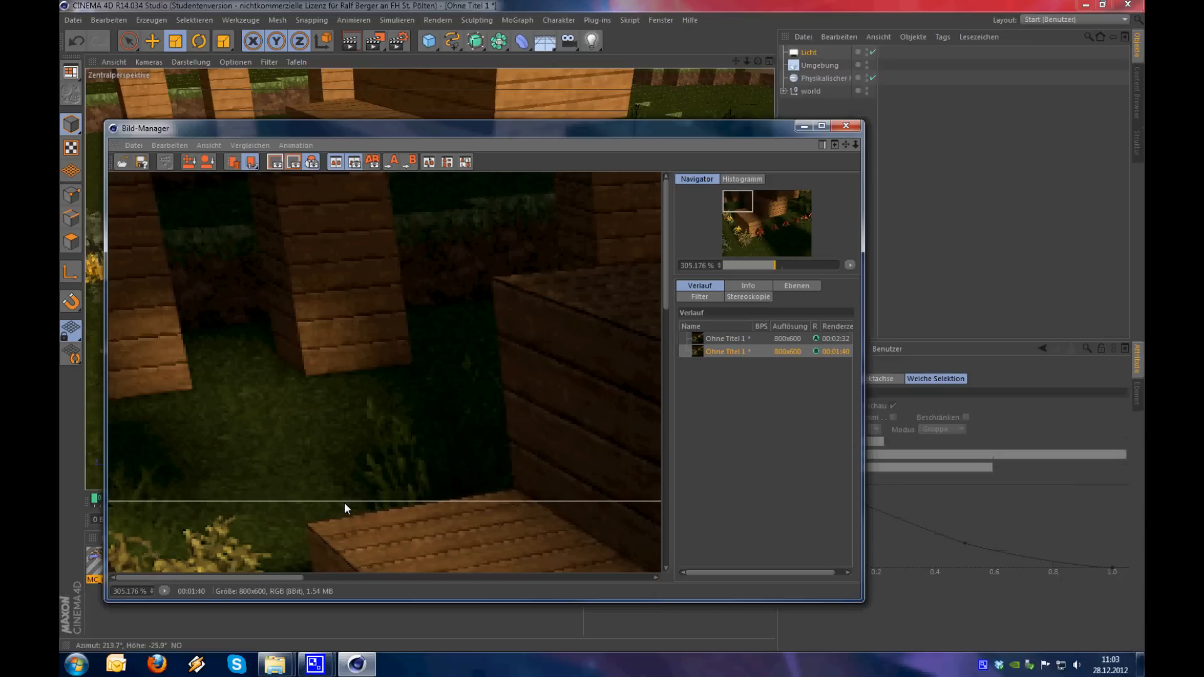
{"action": "left_click_drag", "start_coordinate": [344, 503], "coordinate": [396, 175]}
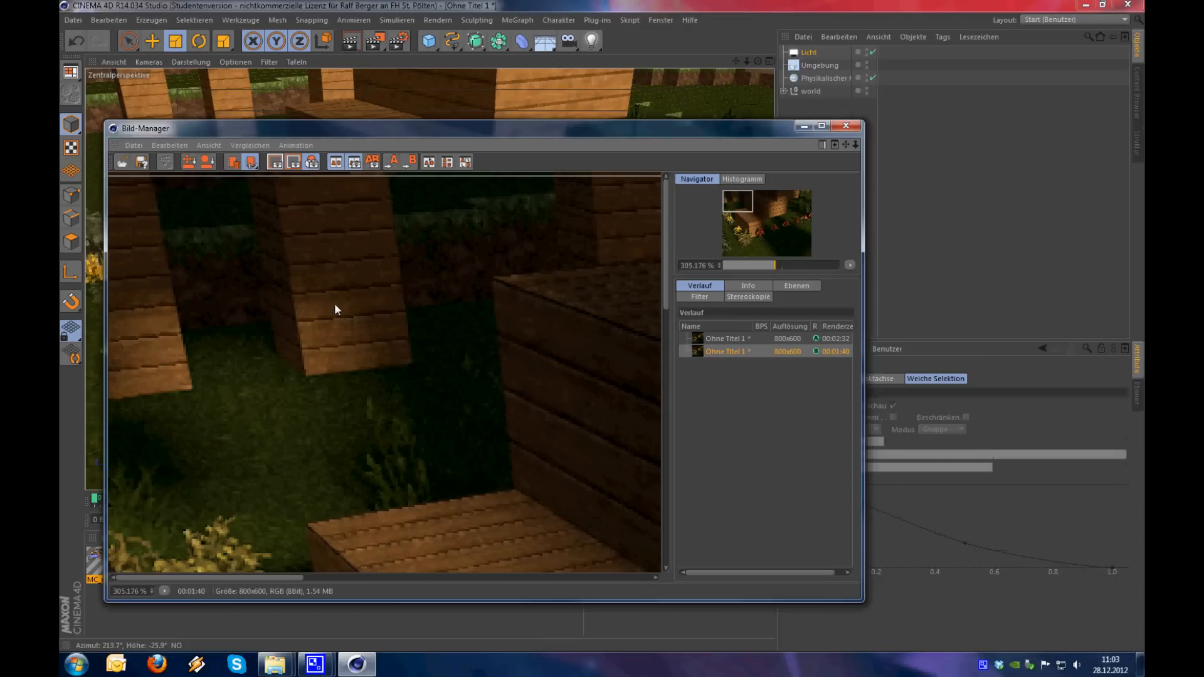
{"action": "scroll", "coordinate": [335, 306], "scroll_direction": "down", "scroll_amount": 5}
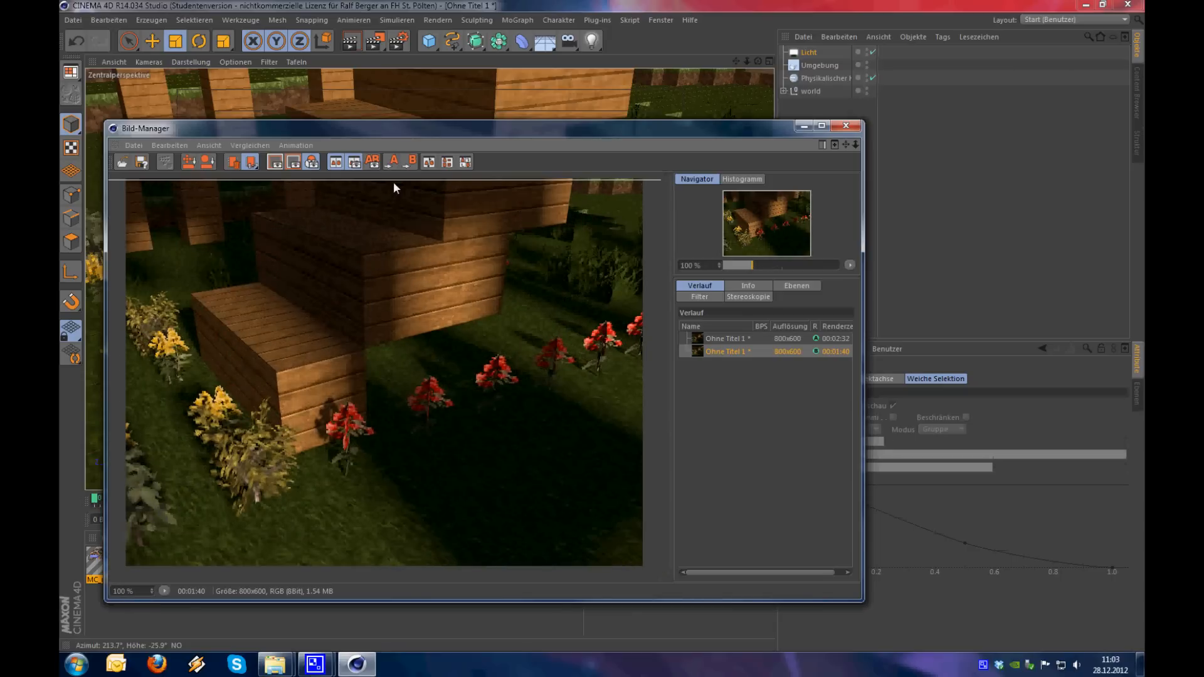
{"action": "left_click_drag", "start_coordinate": [396, 180], "coordinate": [379, 608]}
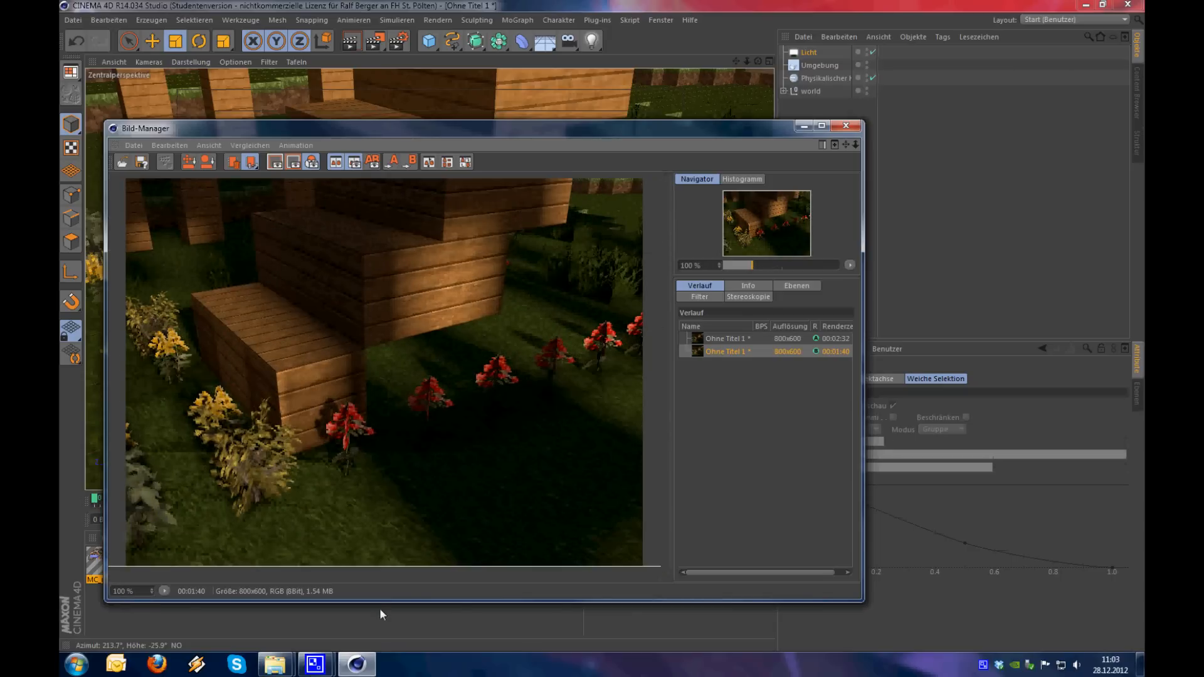
{"action": "left_click_drag", "start_coordinate": [396, 521], "coordinate": [325, 338]}
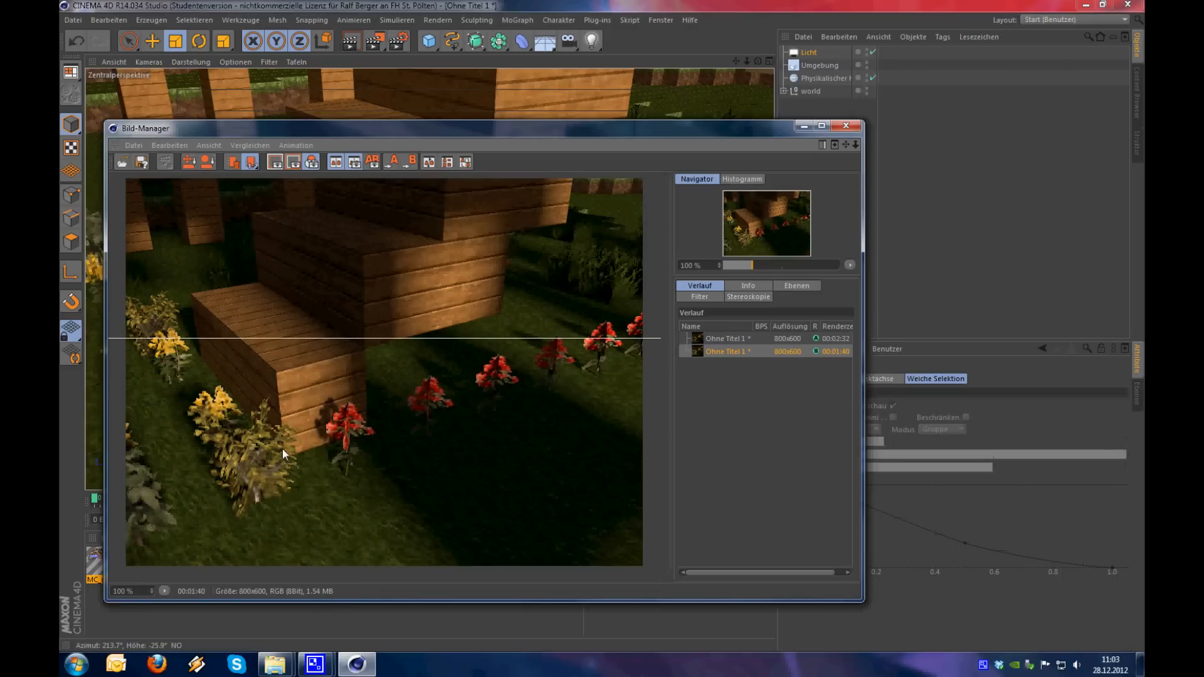
{"action": "scroll", "coordinate": [282, 449], "scroll_direction": "up", "scroll_amount": 1}
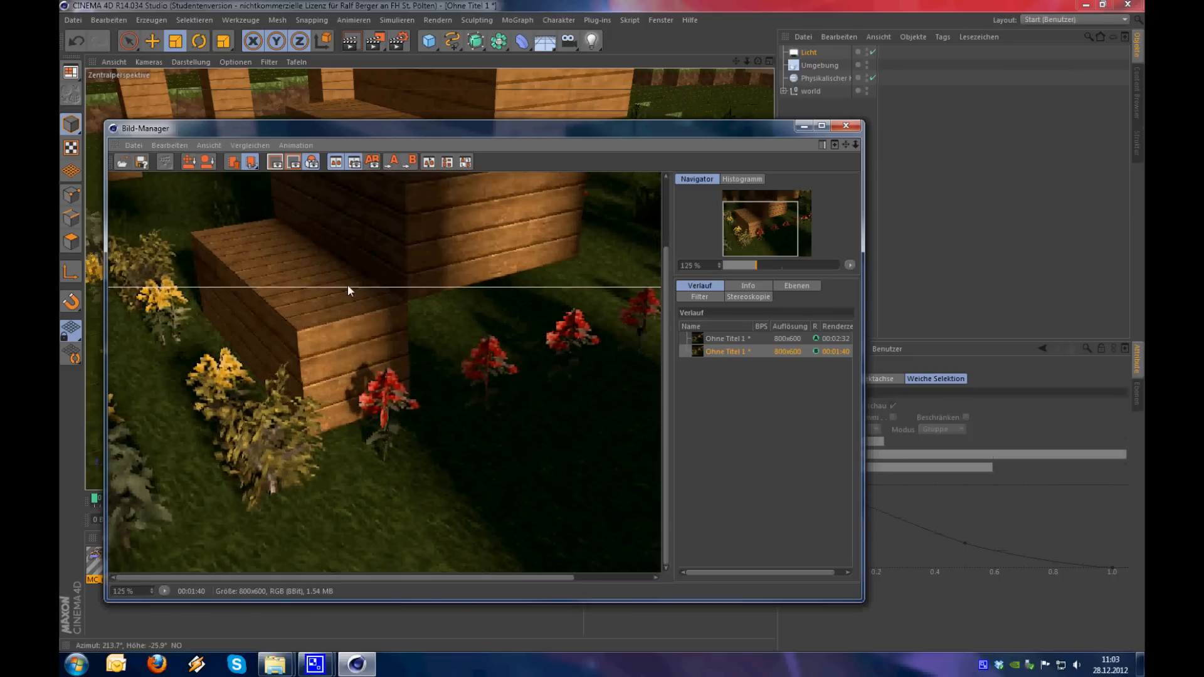
{"action": "left_click_drag", "start_coordinate": [344, 290], "coordinate": [346, 445]}
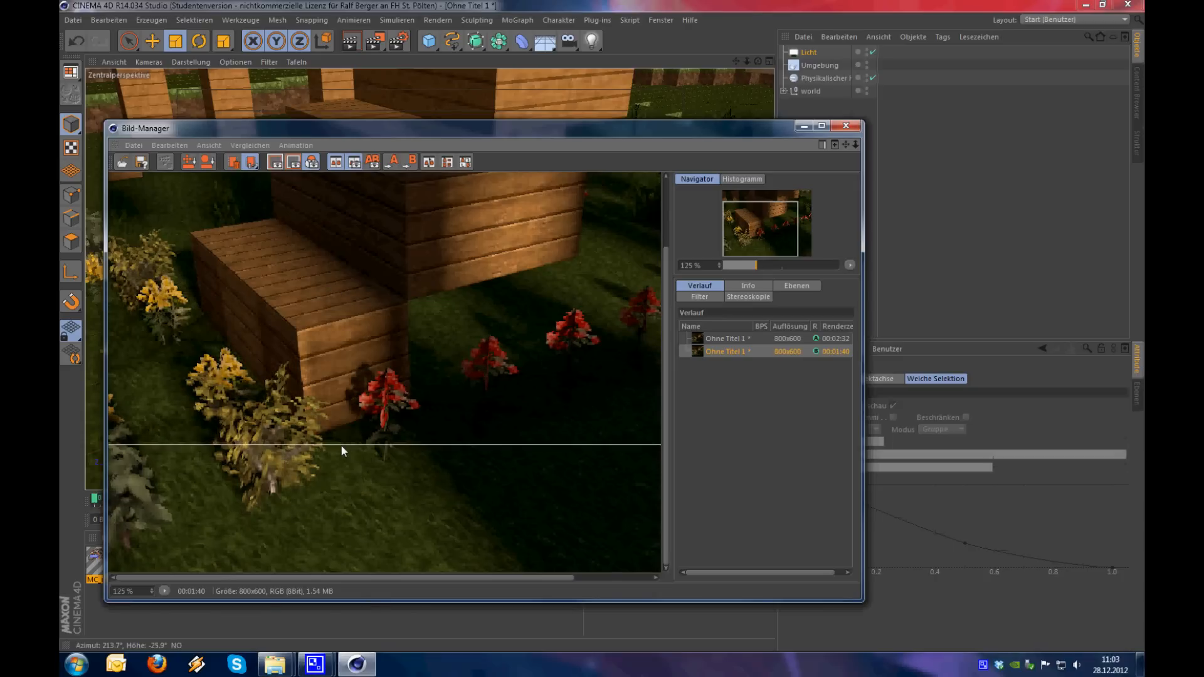
{"action": "scroll", "coordinate": [296, 445], "scroll_direction": "up", "scroll_amount": 2}
{"action": "scroll", "coordinate": [296, 442], "scroll_direction": "up", "scroll_amount": 1}
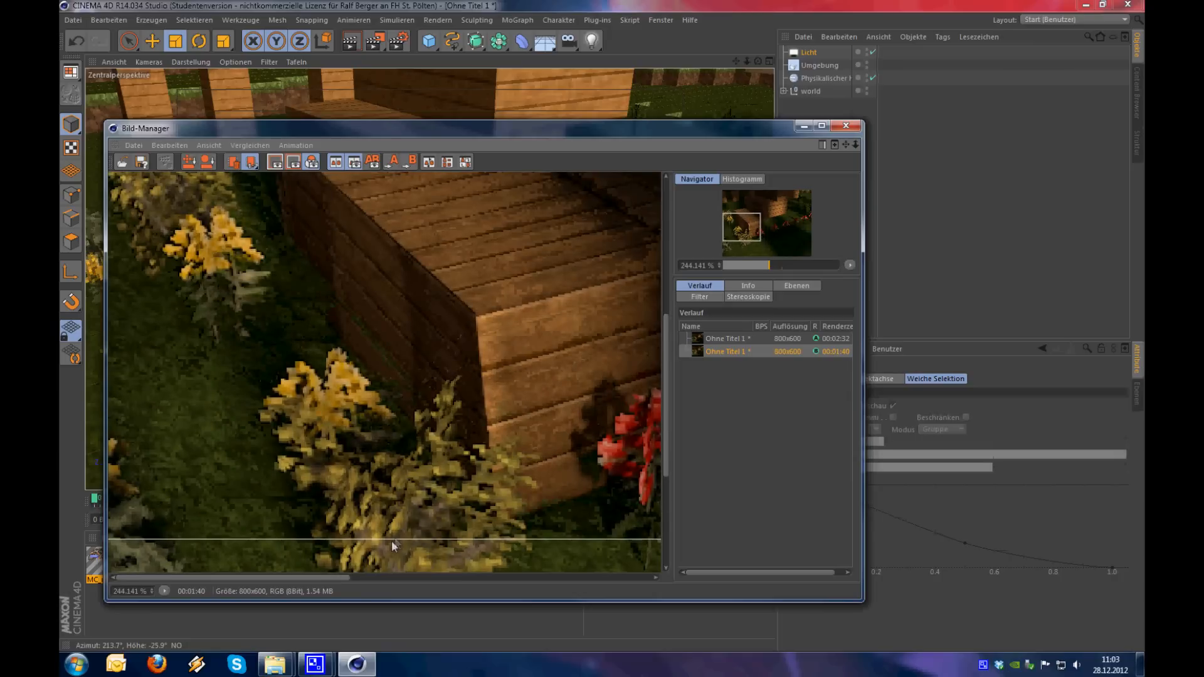
Compare the two renders around the yellow flowers, the wooden step and the nearest red flower by moving the A/B dividing line
{"action": "left_click_drag", "start_coordinate": [387, 539], "coordinate": [423, 301]}
{"action": "left_click_drag", "start_coordinate": [411, 401], "coordinate": [314, 470]}
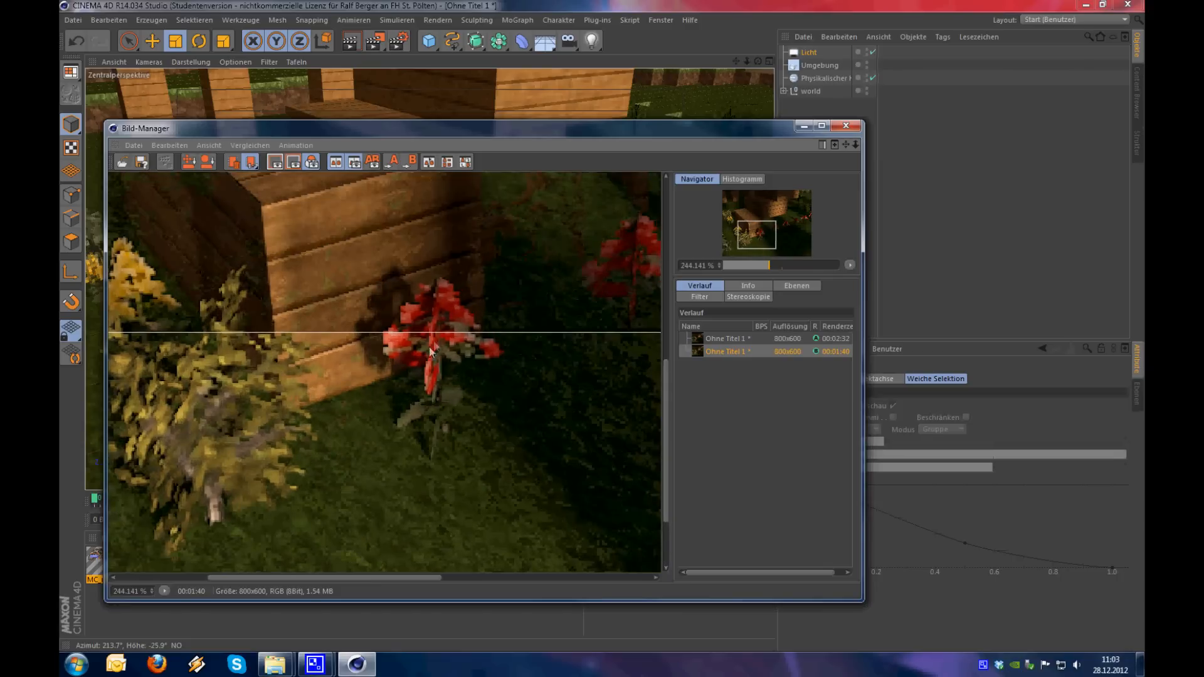
{"action": "left_click_drag", "start_coordinate": [435, 331], "coordinate": [408, 621]}
{"action": "left_click_drag", "start_coordinate": [410, 556], "coordinate": [385, 356]}
{"action": "left_click_drag", "start_coordinate": [365, 402], "coordinate": [413, 357]}
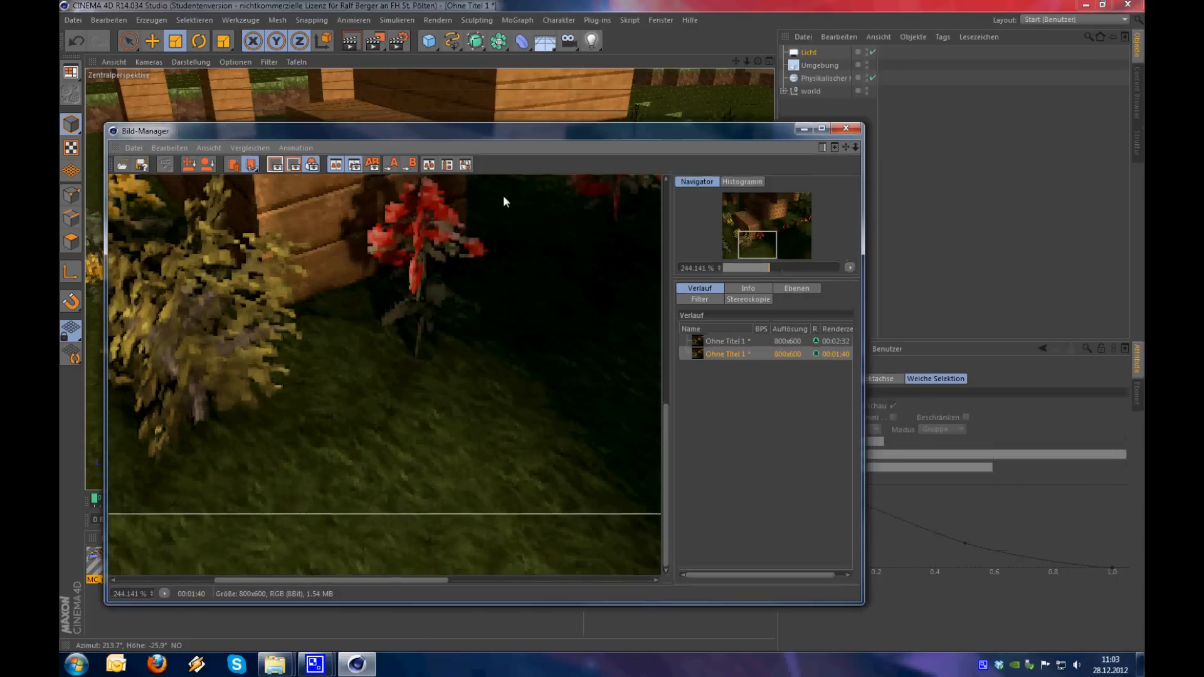
Select the red flowers in the scene and examine the outlines of their crossed planes alongside the rendered flowers
{"action": "left_click_drag", "start_coordinate": [502, 129], "coordinate": [715, 516]}
{"action": "left_click", "coordinate": [389, 332]}
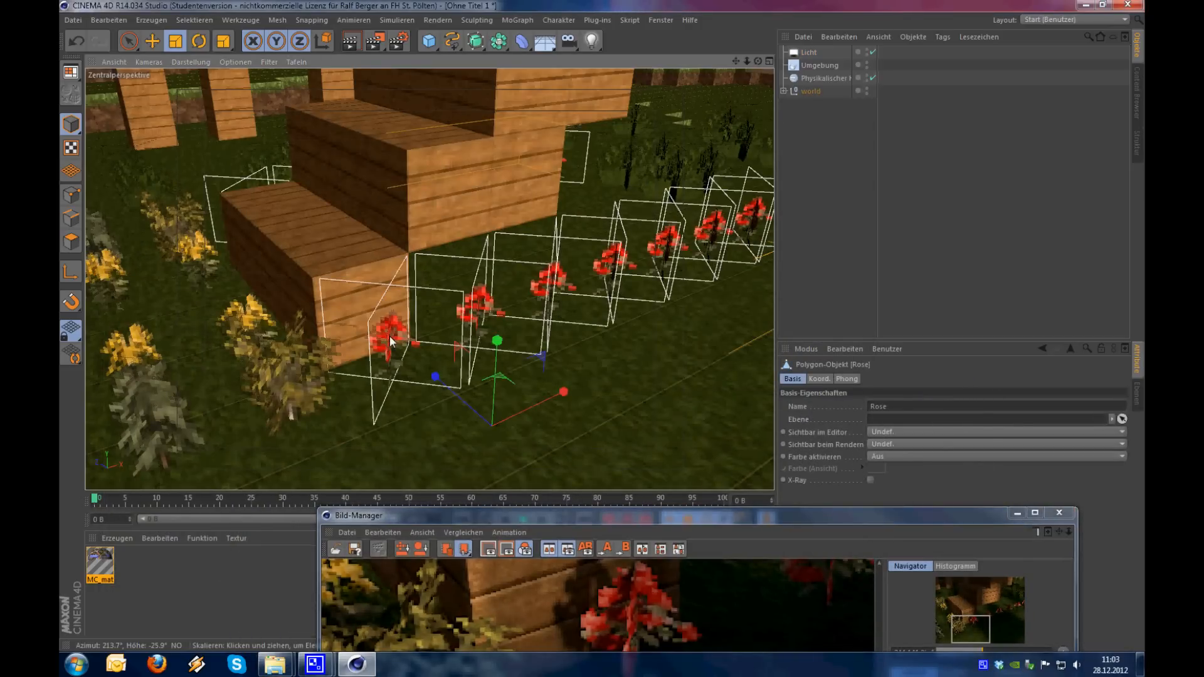
{"action": "scroll", "coordinate": [389, 336], "scroll_direction": "up", "scroll_amount": 3}
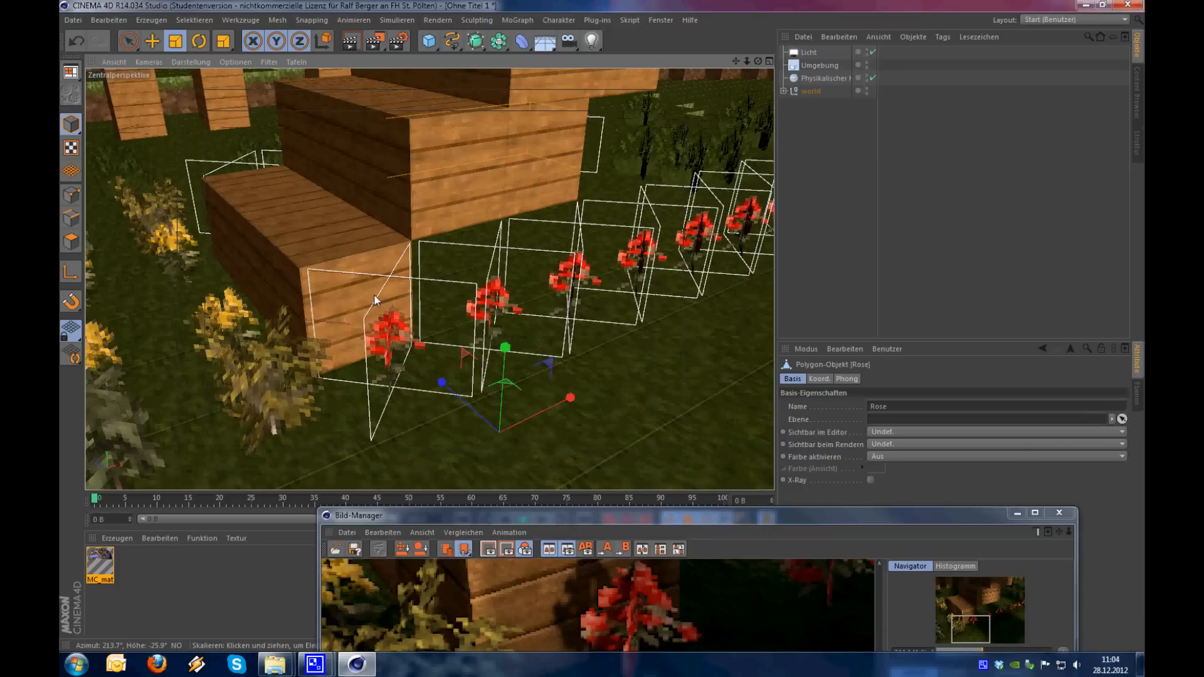
{"action": "left_click_drag", "start_coordinate": [713, 514], "coordinate": [642, 455]}
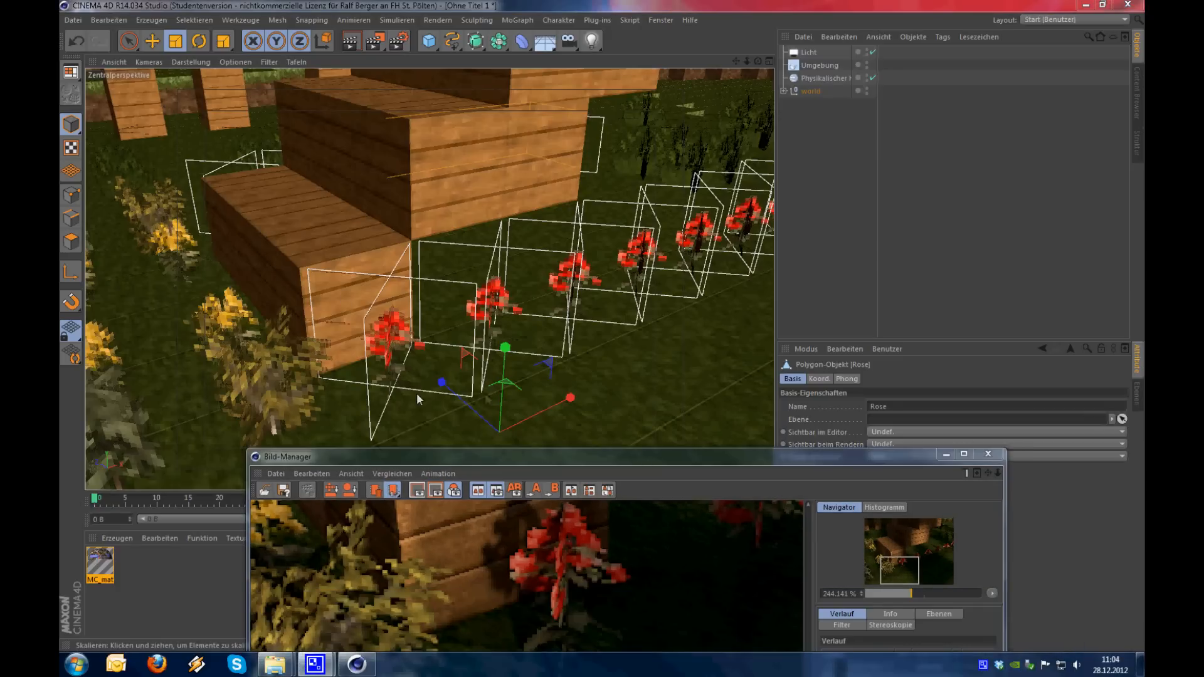
{"action": "left_click_drag", "start_coordinate": [501, 460], "coordinate": [782, 131]}
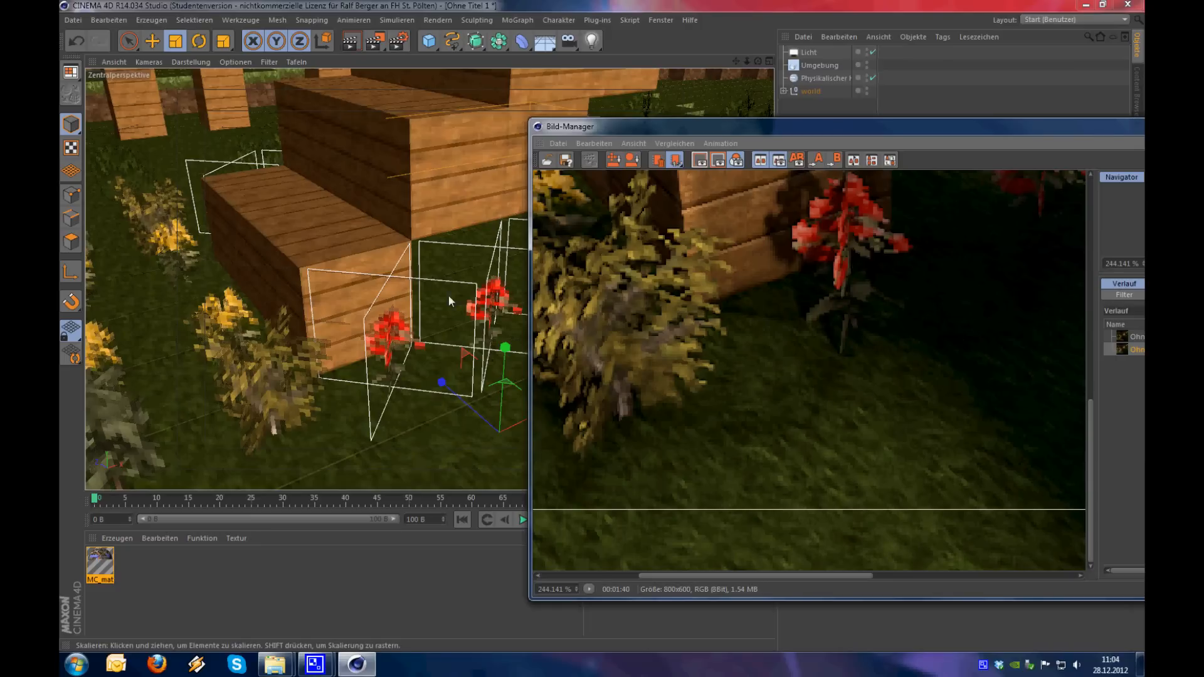
{"action": "left_click_drag", "start_coordinate": [726, 378], "coordinate": [829, 481]}
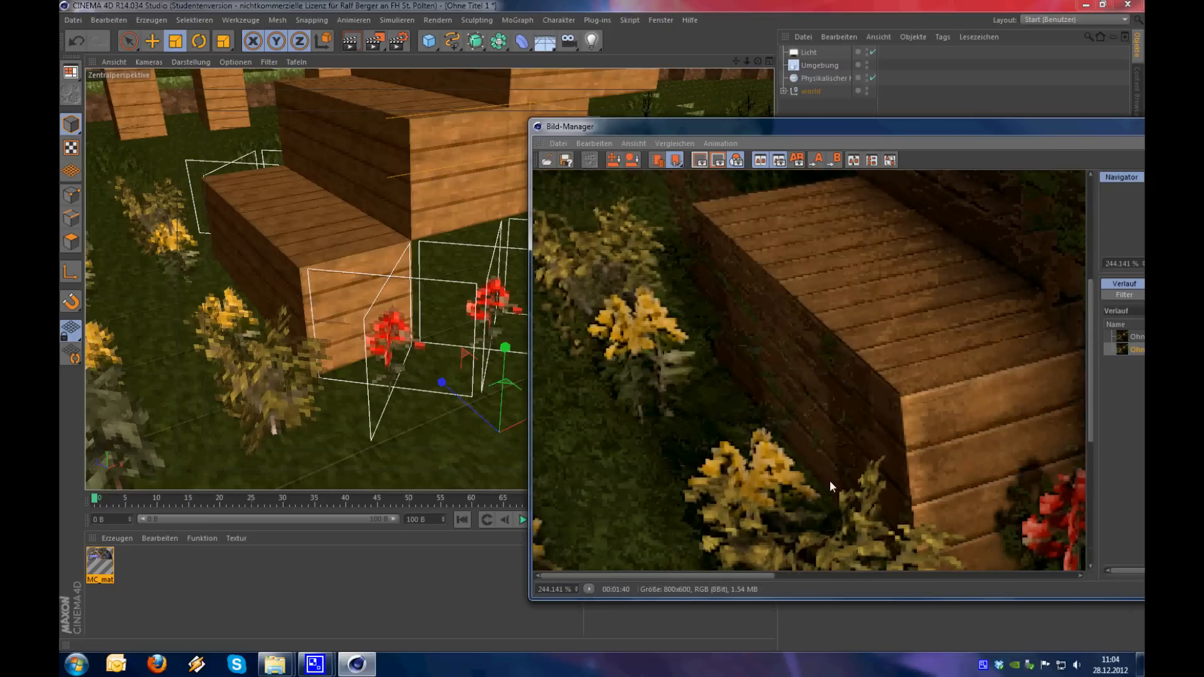
Select the Dandelion, Sapling and Rose objects together, close the Bild-Manager and expand the world group to locate them
{"action": "left_click", "coordinate": [265, 345]}
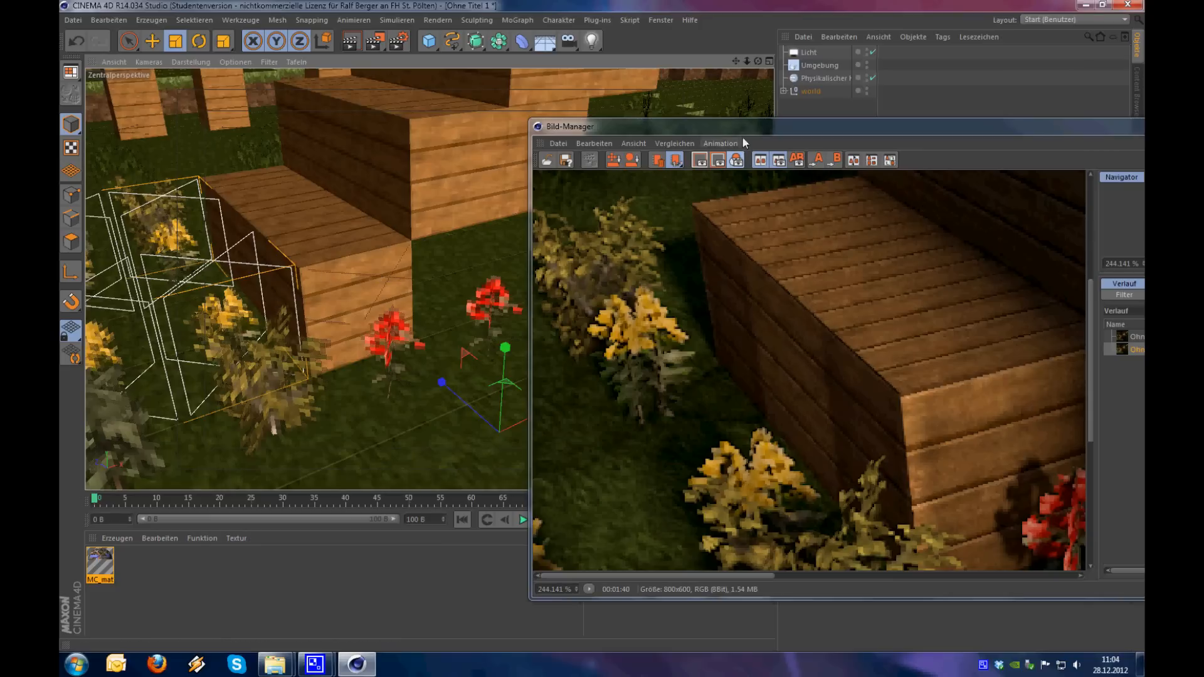
{"action": "left_click_drag", "start_coordinate": [713, 127], "coordinate": [473, 100]}
{"action": "scroll", "coordinate": [509, 325], "scroll_direction": "down", "scroll_amount": 3}
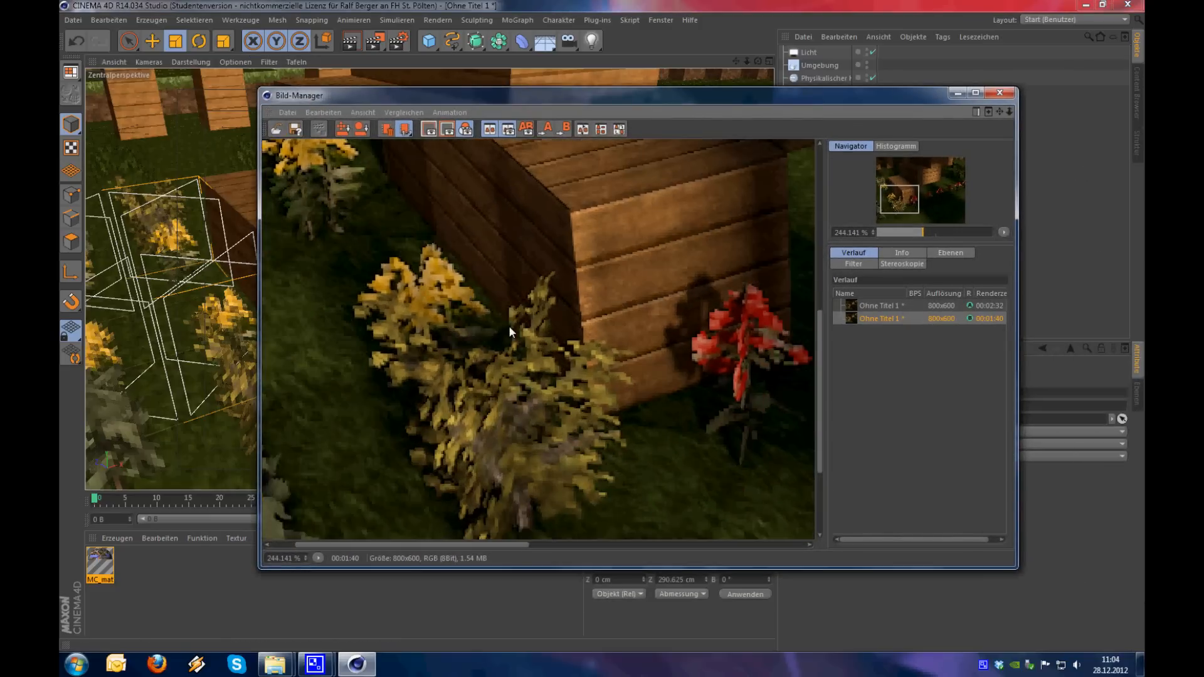
{"action": "scroll", "coordinate": [427, 373], "scroll_direction": "up", "scroll_amount": 1}
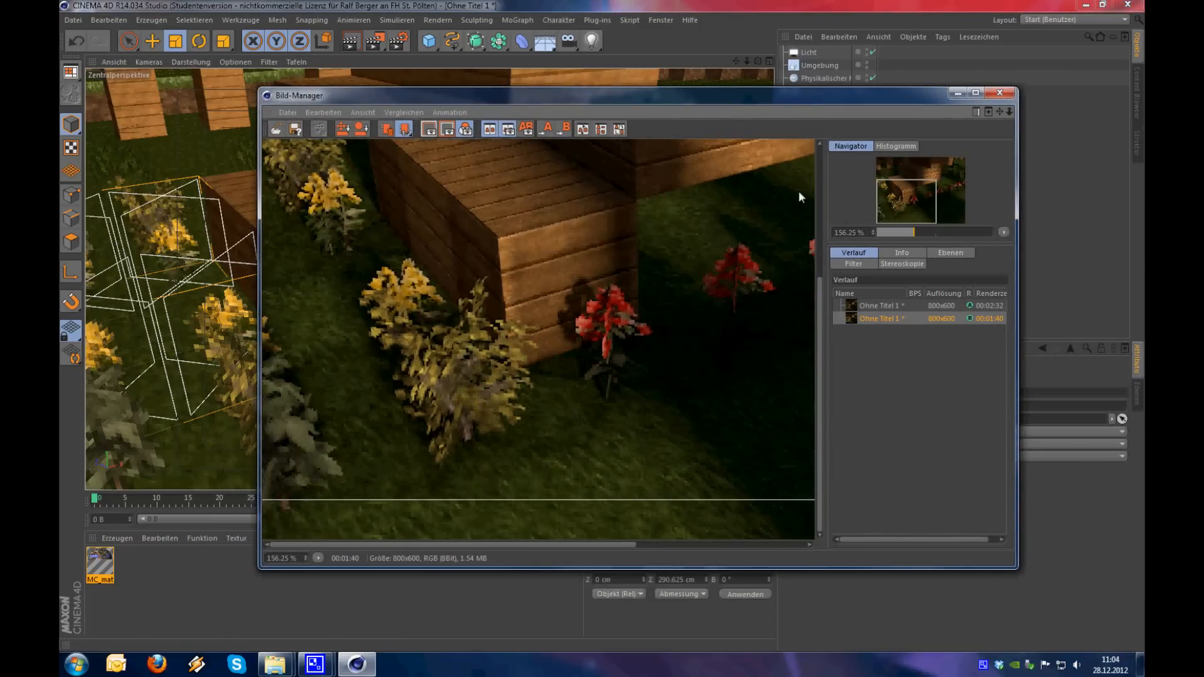
{"action": "left_click", "coordinate": [1000, 92]}
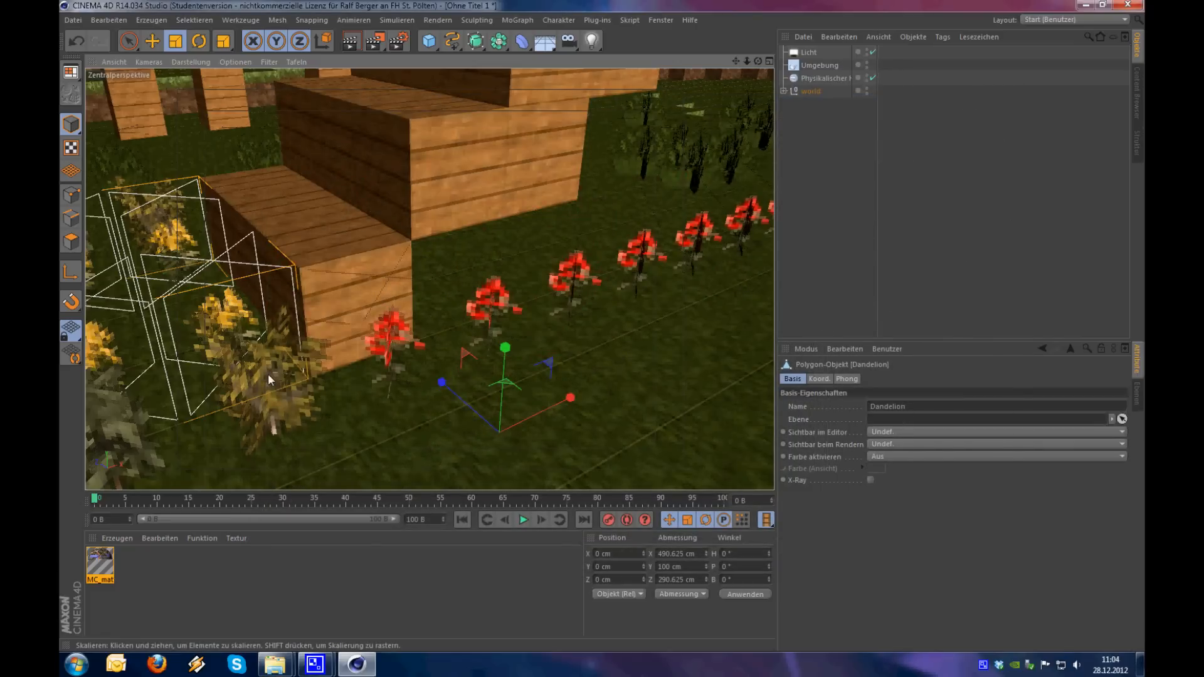
{"action": "left_click", "coordinate": [288, 403], "text": "shift"}
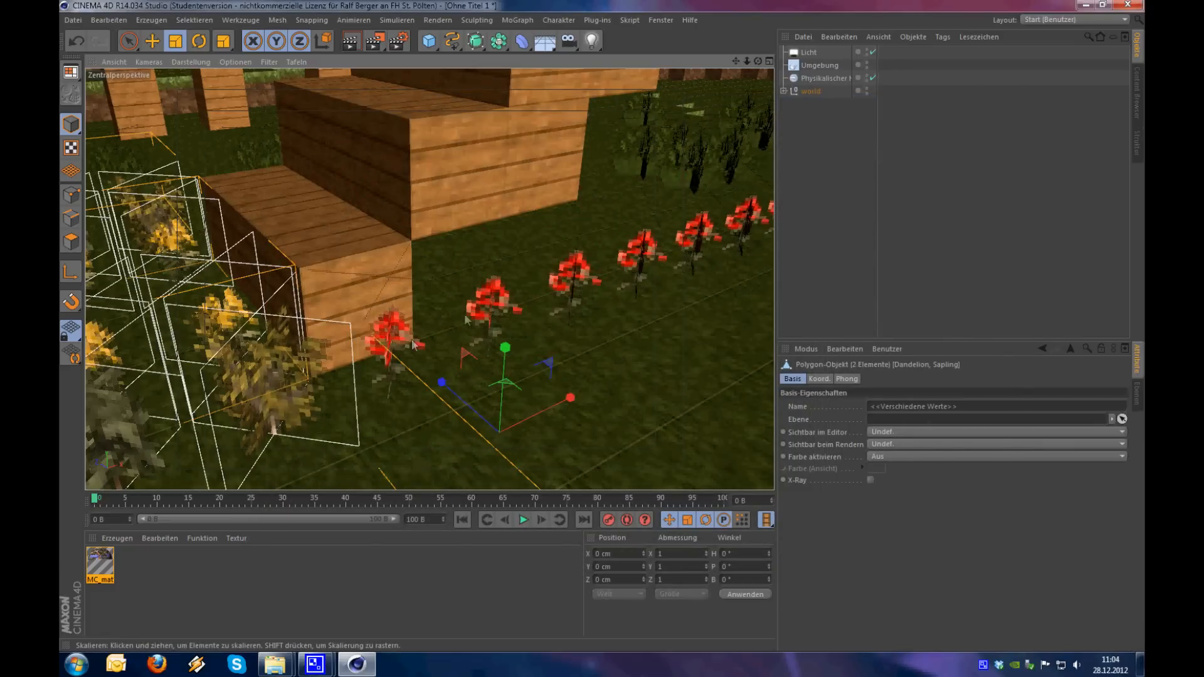
{"action": "left_click", "coordinate": [494, 294], "text": "shift"}
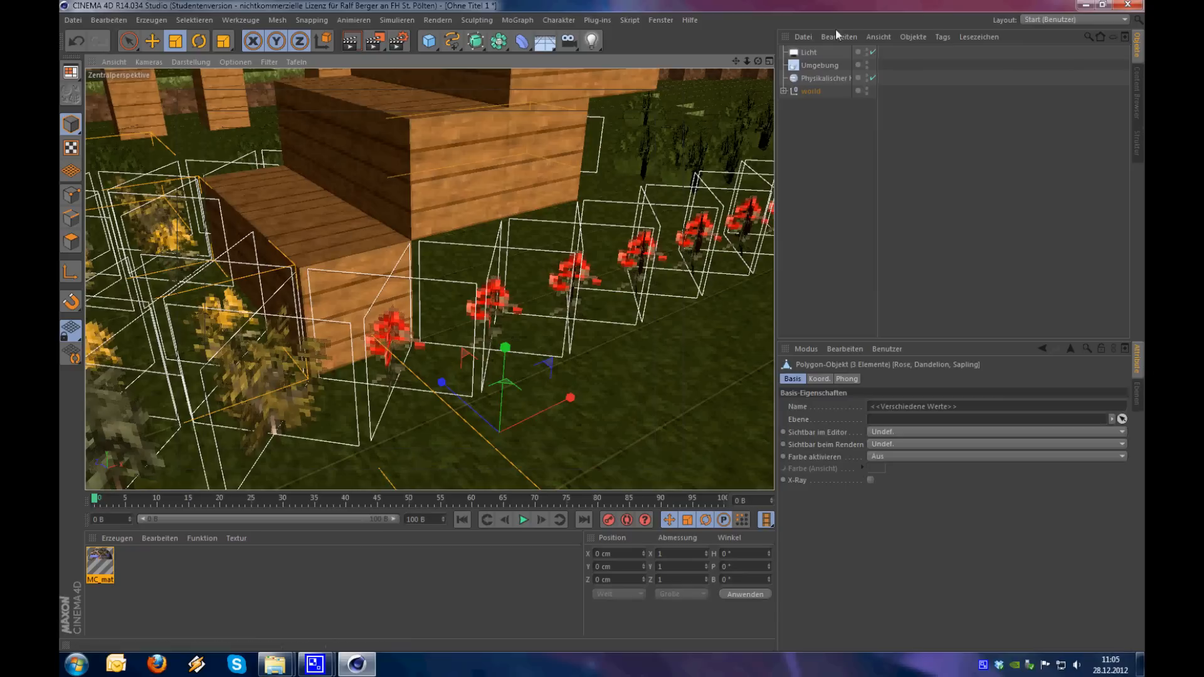
{"action": "left_click", "coordinate": [784, 90]}
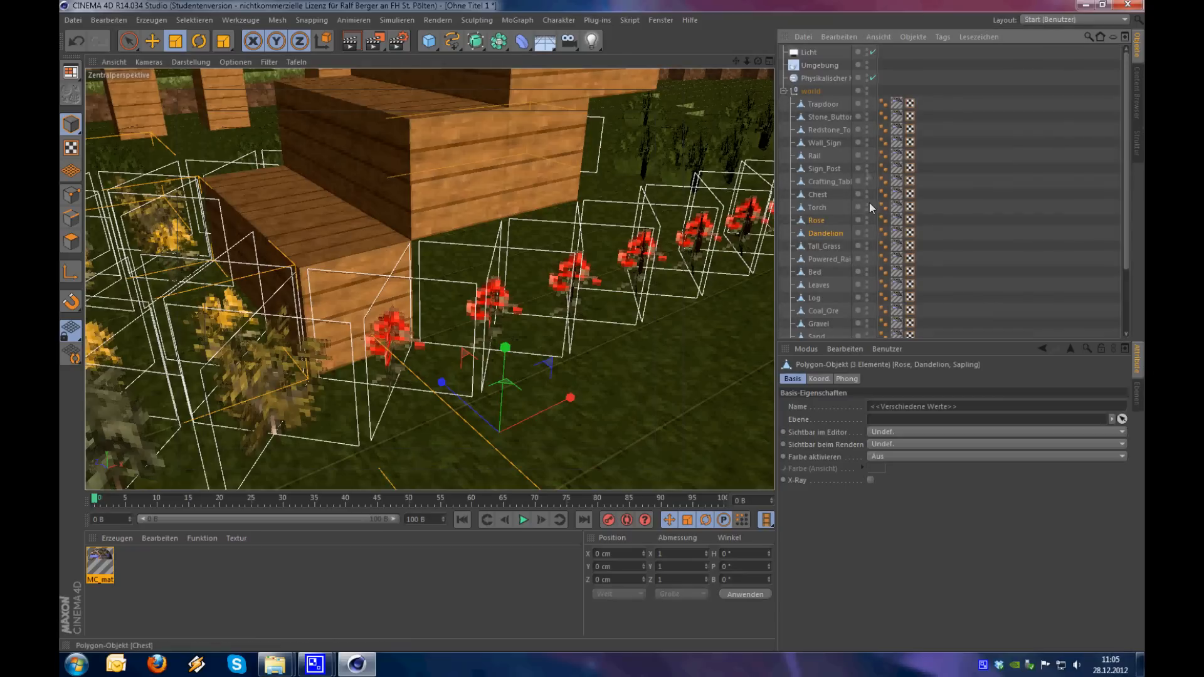
{"action": "scroll", "coordinate": [868, 207], "scroll_direction": "down", "scroll_amount": 2}
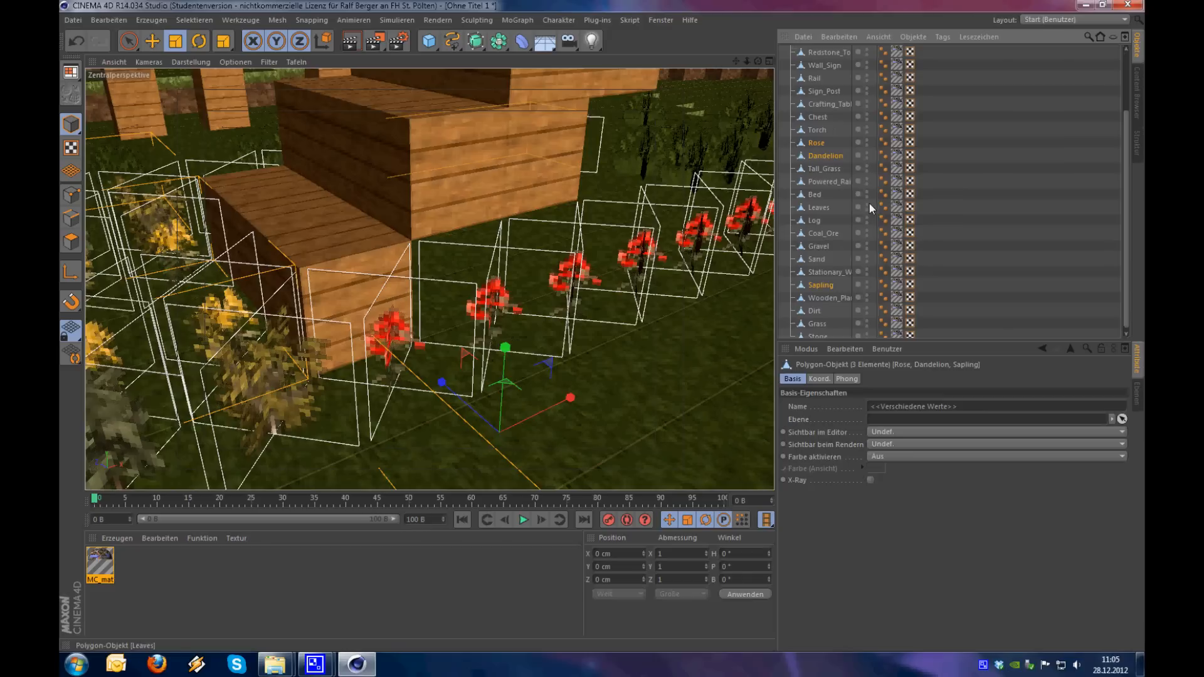
Add a Render tag to the selected Rose, Dandelion and Sapling objects and disable "Sichtbar für AO" on all three
{"action": "right_click", "coordinate": [829, 155]}
{"action": "mouse_move", "coordinate": [877, 162]}
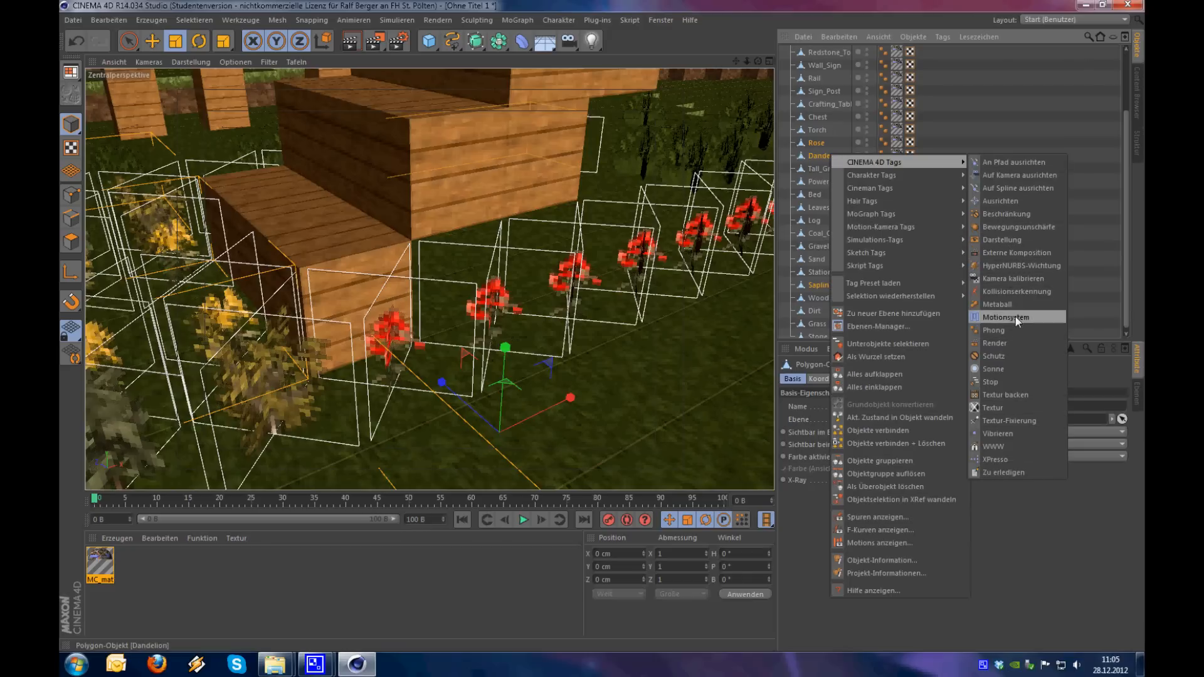
{"action": "left_click", "coordinate": [1006, 343]}
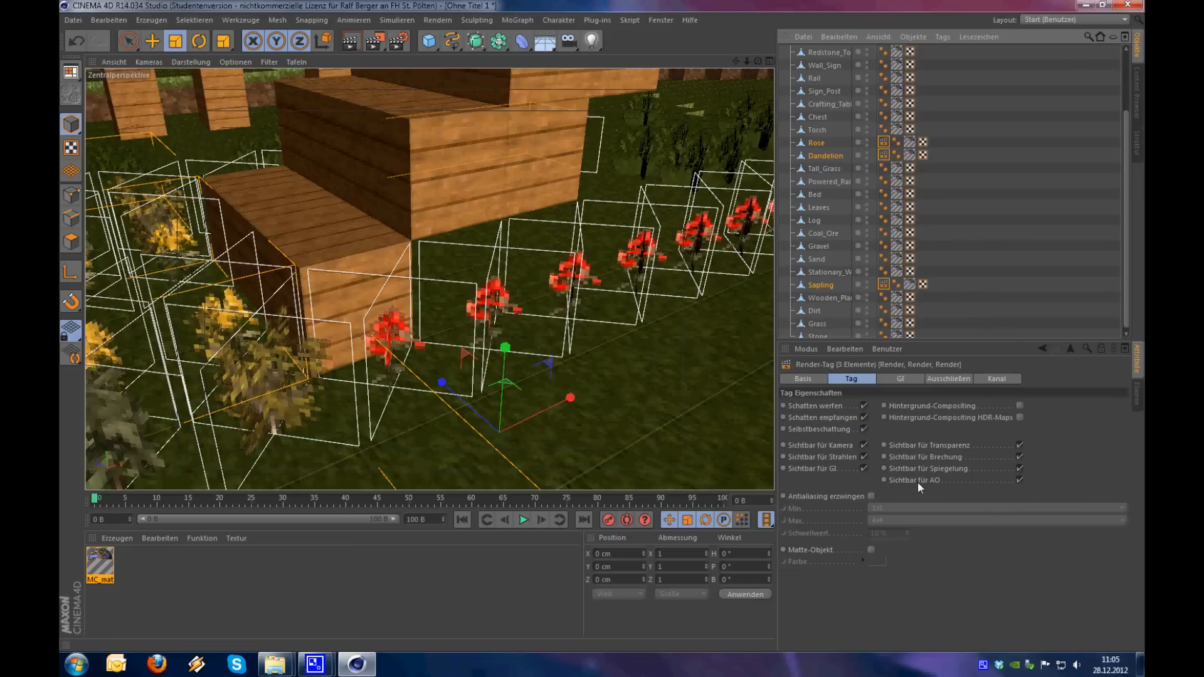
{"action": "left_click", "coordinate": [1020, 480]}
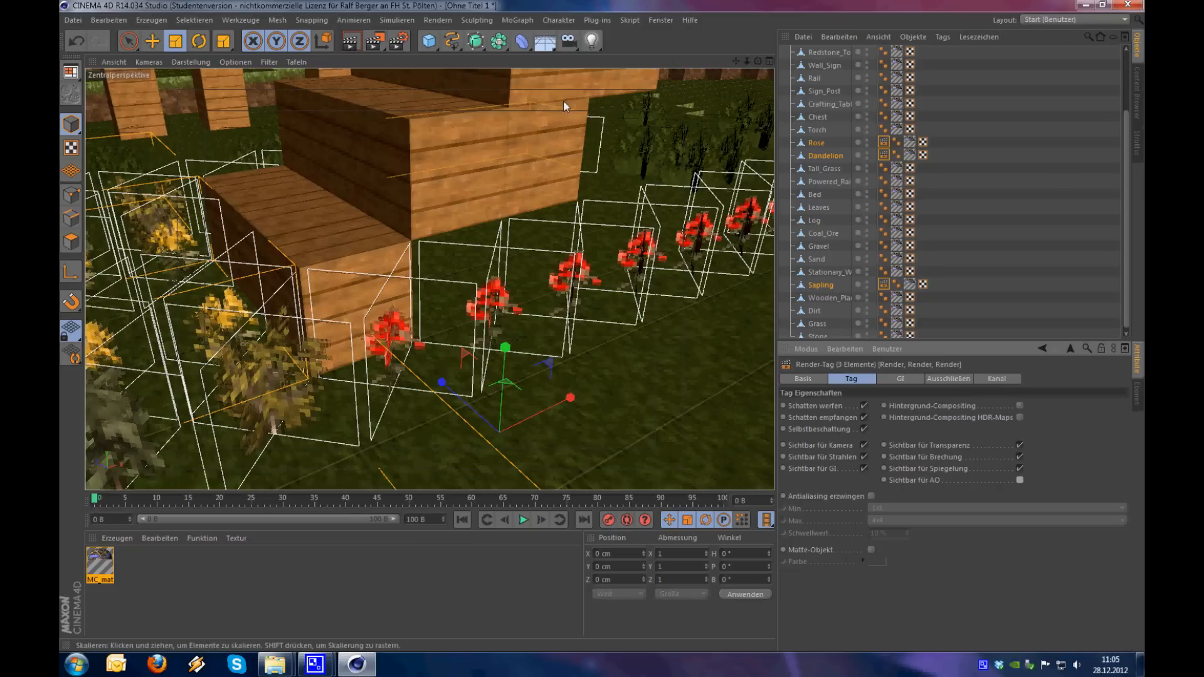
Render the close-up again in the Bild-Manager and inspect the flowers, bushes and wooden steps with the comparison line
{"action": "left_click", "coordinate": [384, 48]}
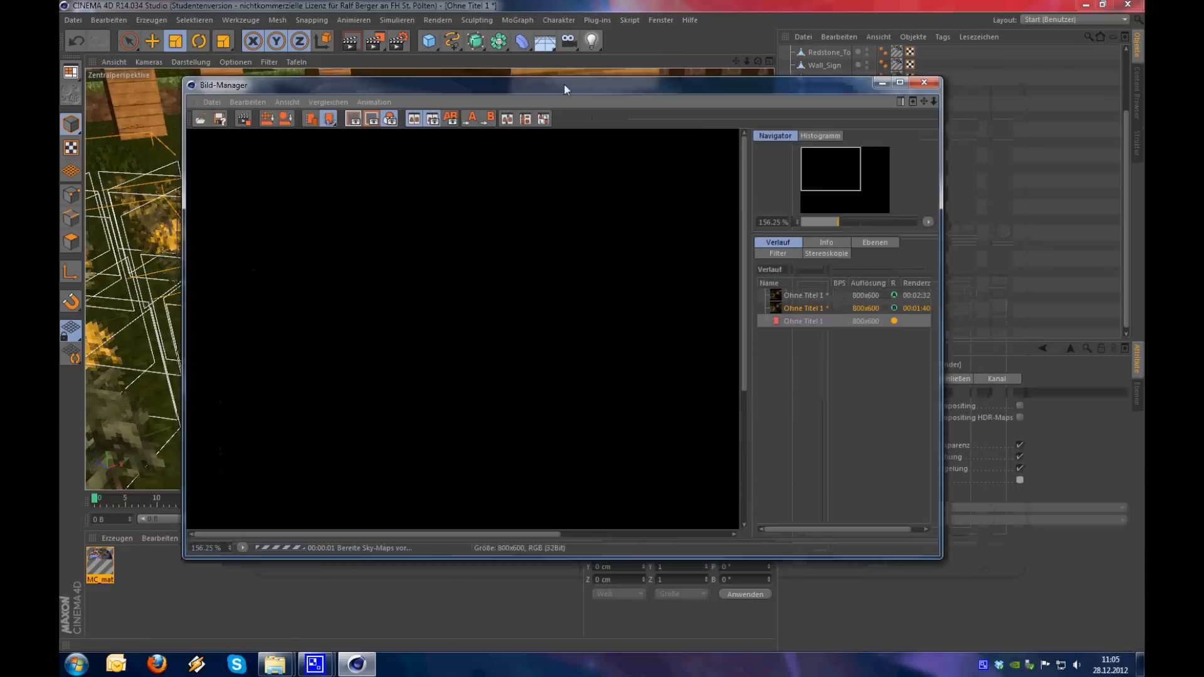
{"action": "left_click_drag", "start_coordinate": [563, 84], "coordinate": [520, 77]}
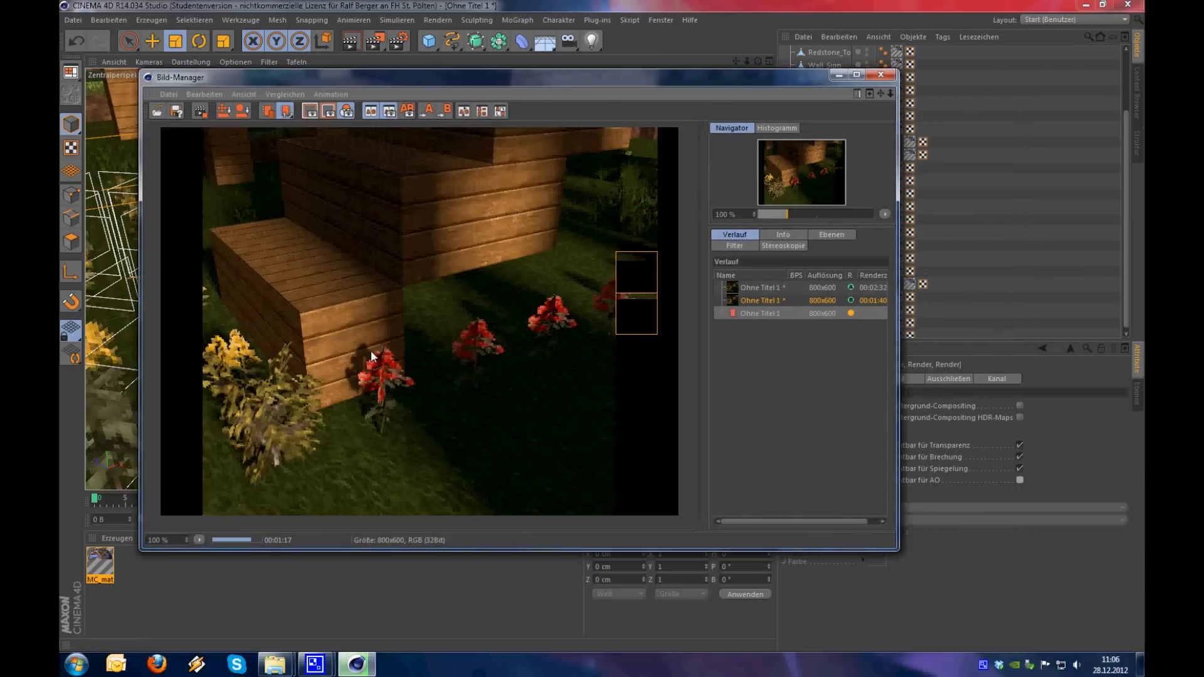
{"action": "scroll", "coordinate": [371, 351], "scroll_direction": "up", "scroll_amount": 1}
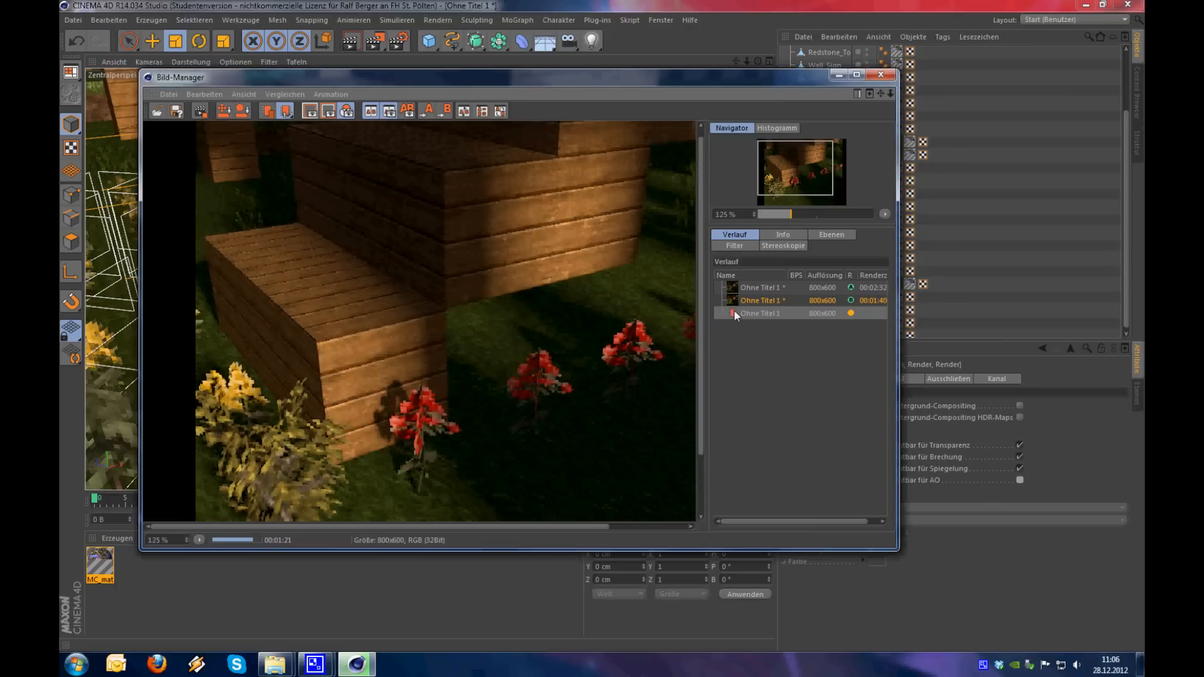
{"action": "left_click_drag", "start_coordinate": [348, 361], "coordinate": [388, 243]}
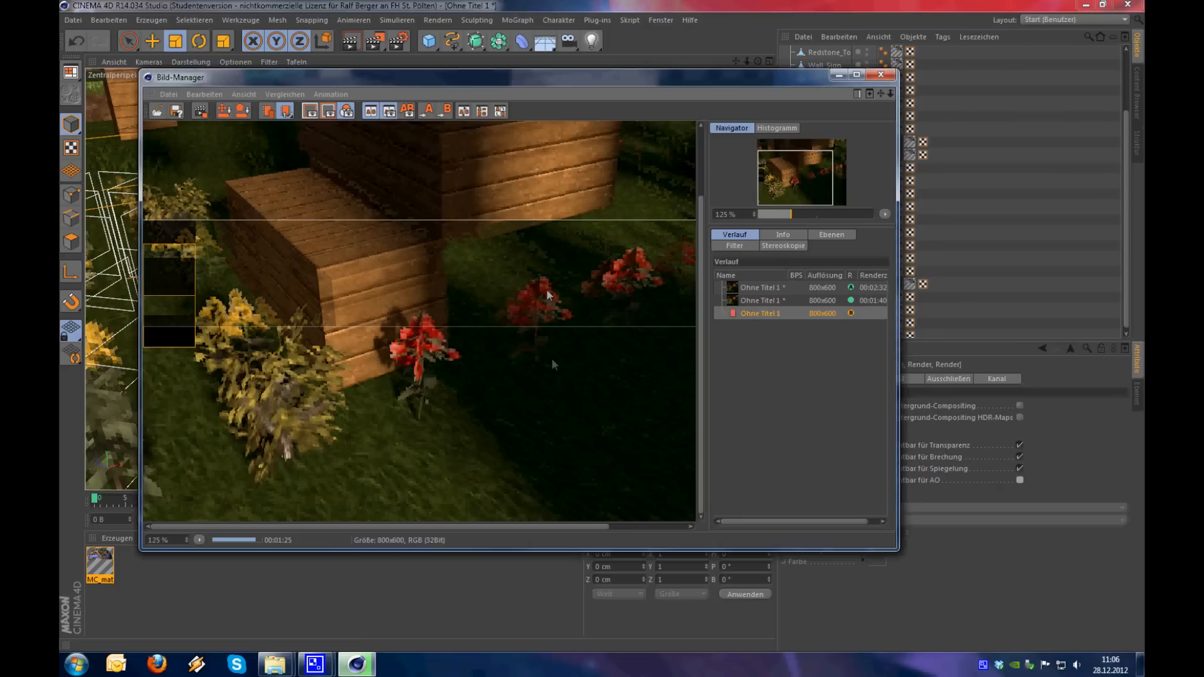
{"action": "left_click_drag", "start_coordinate": [493, 286], "coordinate": [455, 318]}
{"action": "scroll", "coordinate": [456, 320], "scroll_direction": "down", "scroll_amount": 1}
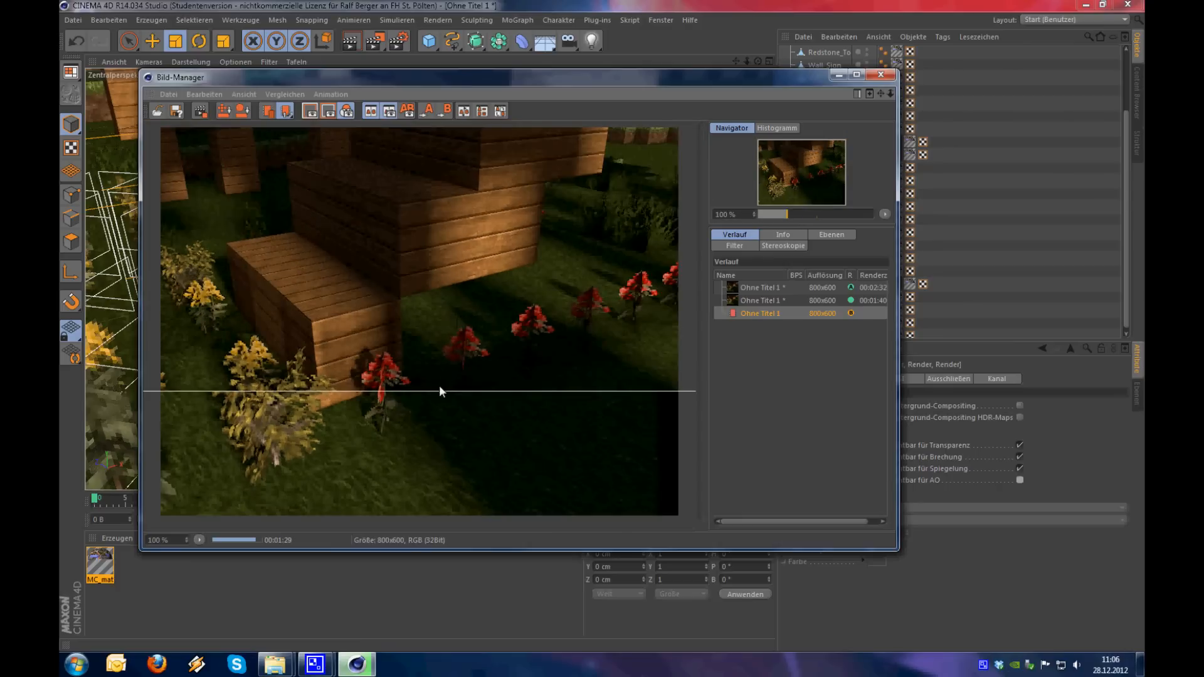
Close the Bild-Manager, collapse the world group and frame the whole landscape with the building in the perspective view
{"action": "left_click", "coordinate": [880, 75]}
{"action": "scroll", "coordinate": [614, 374], "scroll_direction": "down", "scroll_amount": 6}
{"action": "left_click_drag", "start_coordinate": [614, 374], "coordinate": [997, 291], "text": "alt"}
{"action": "left_click", "coordinate": [1023, 272]}
{"action": "scroll", "coordinate": [928, 269], "scroll_direction": "up", "scroll_amount": 3}
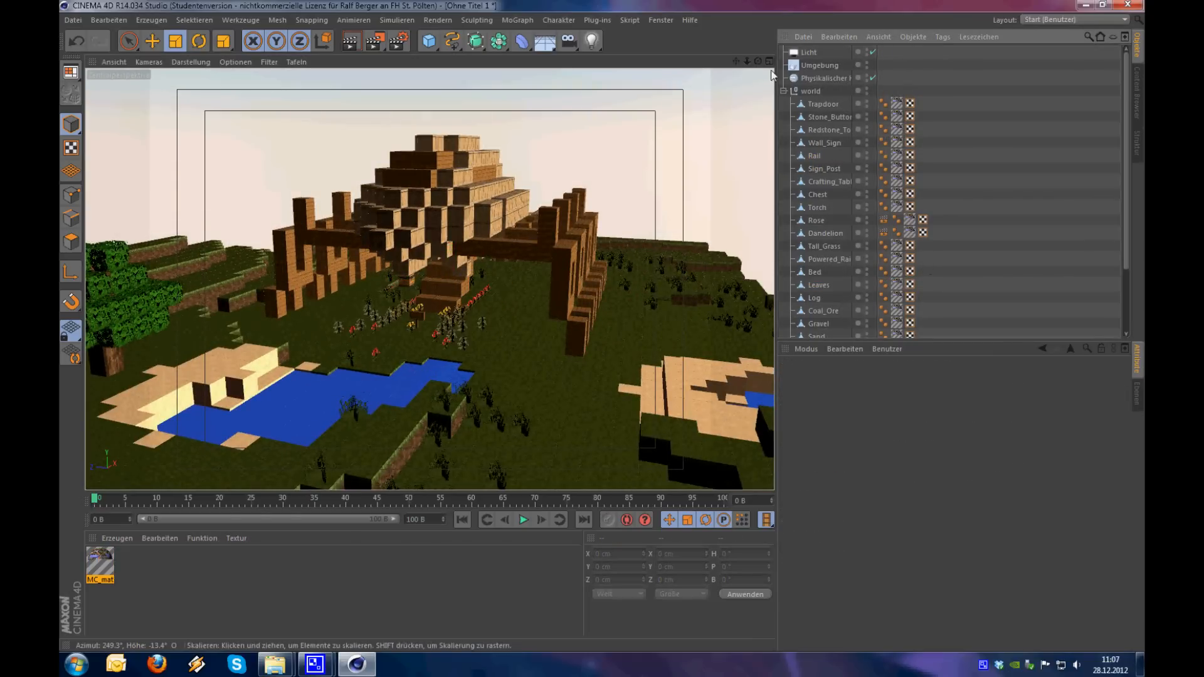
{"action": "left_click", "coordinate": [783, 91]}
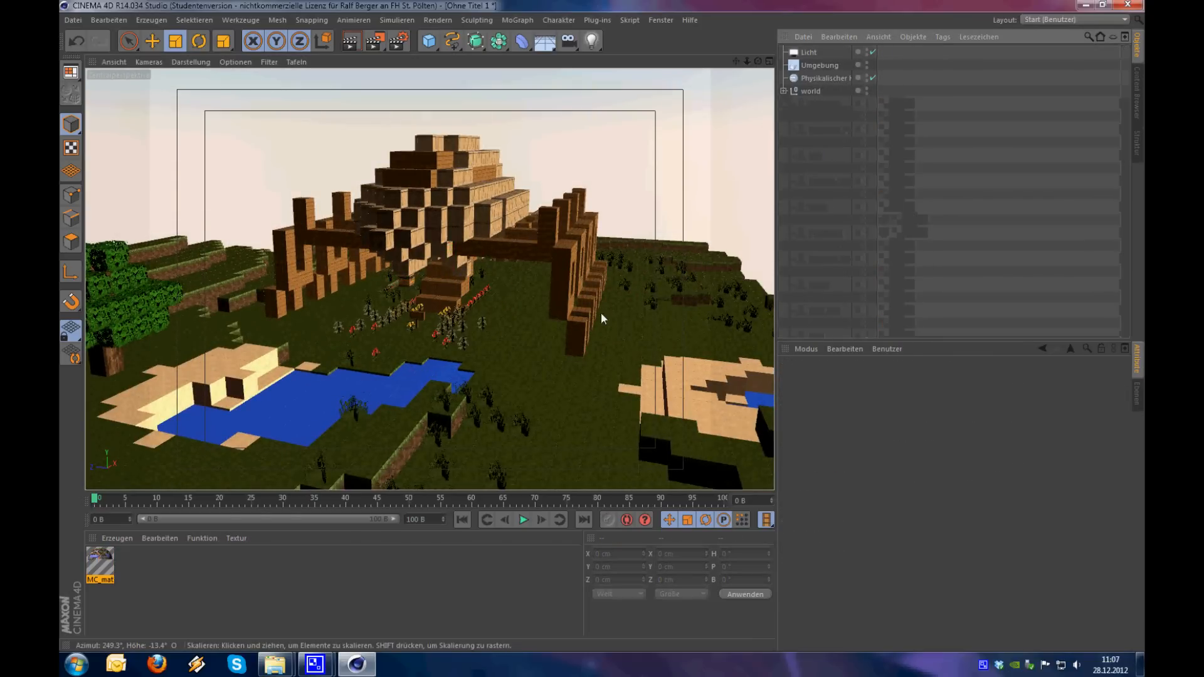
{"action": "left_click_drag", "start_coordinate": [601, 313], "coordinate": [524, 372], "text": "alt"}
{"action": "right_click_drag", "start_coordinate": [522, 367], "coordinate": [481, 400], "text": "alt"}
{"action": "left_click_drag", "start_coordinate": [482, 400], "coordinate": [537, 392], "text": "alt"}
{"action": "middle_click_drag", "start_coordinate": [517, 368], "coordinate": [479, 322], "text": "alt"}
{"action": "left_click_drag", "start_coordinate": [481, 352], "coordinate": [467, 362], "text": "alt"}
{"action": "middle_click_drag", "start_coordinate": [461, 326], "coordinate": [477, 318], "text": "alt"}
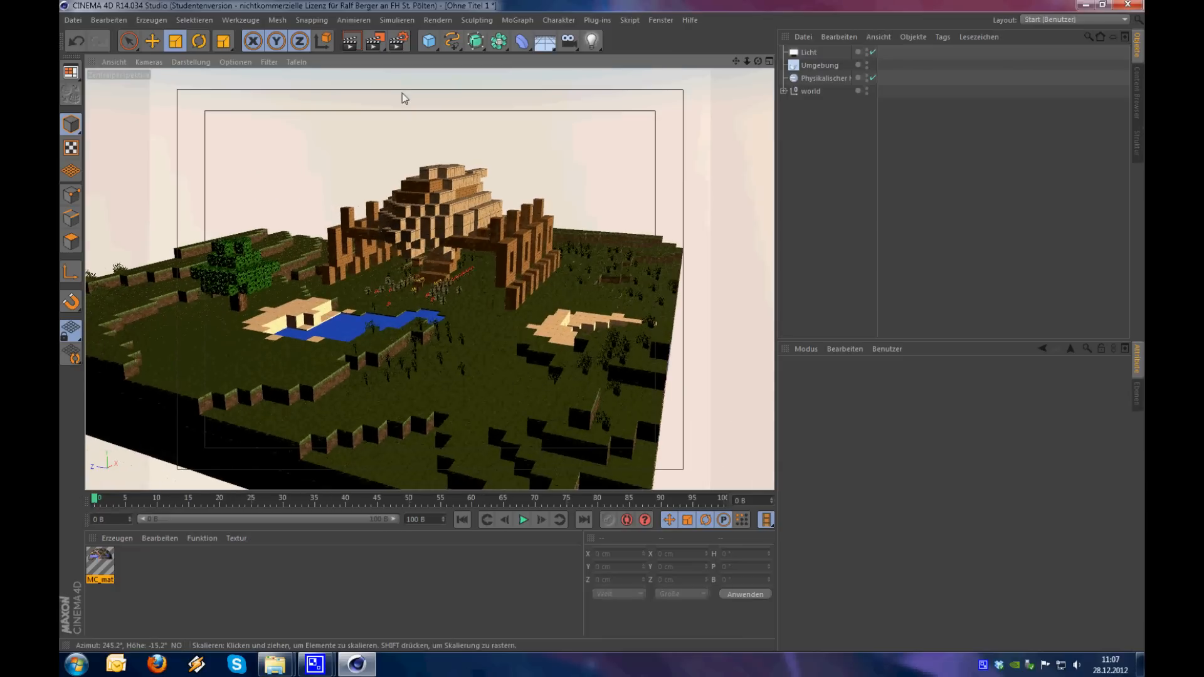
Re-enable Ambient Occlusion in the render settings and add the Global Illumination effect
{"action": "left_click", "coordinate": [399, 42]}
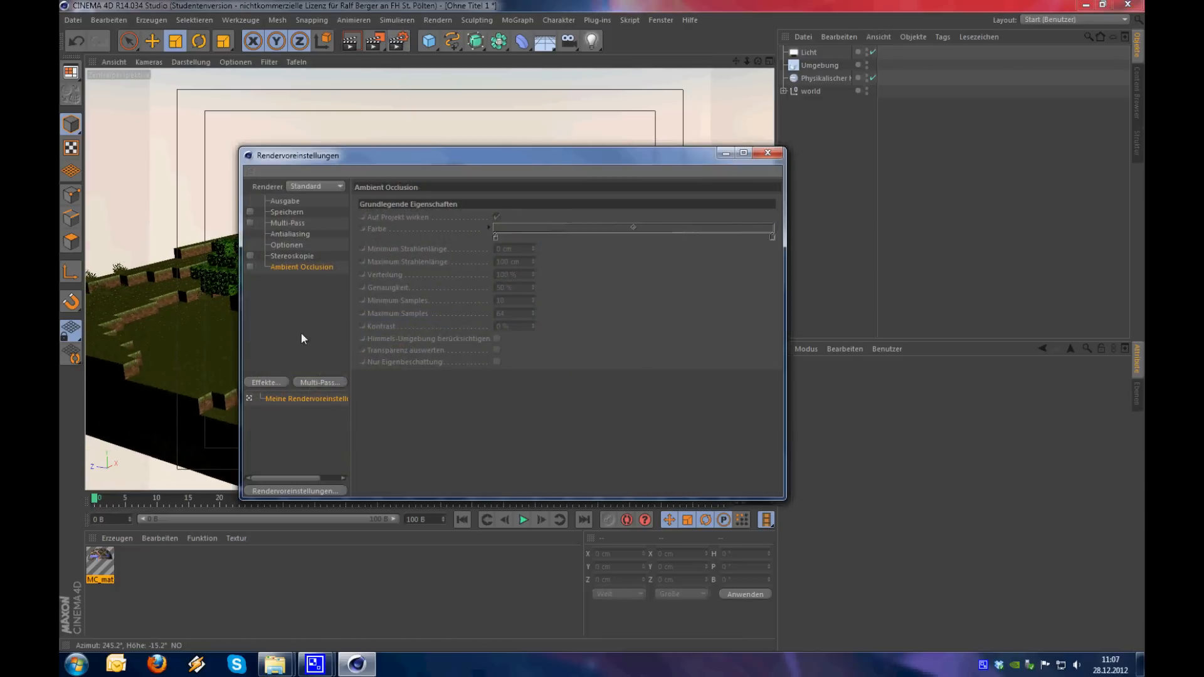
{"action": "left_click", "coordinate": [250, 266]}
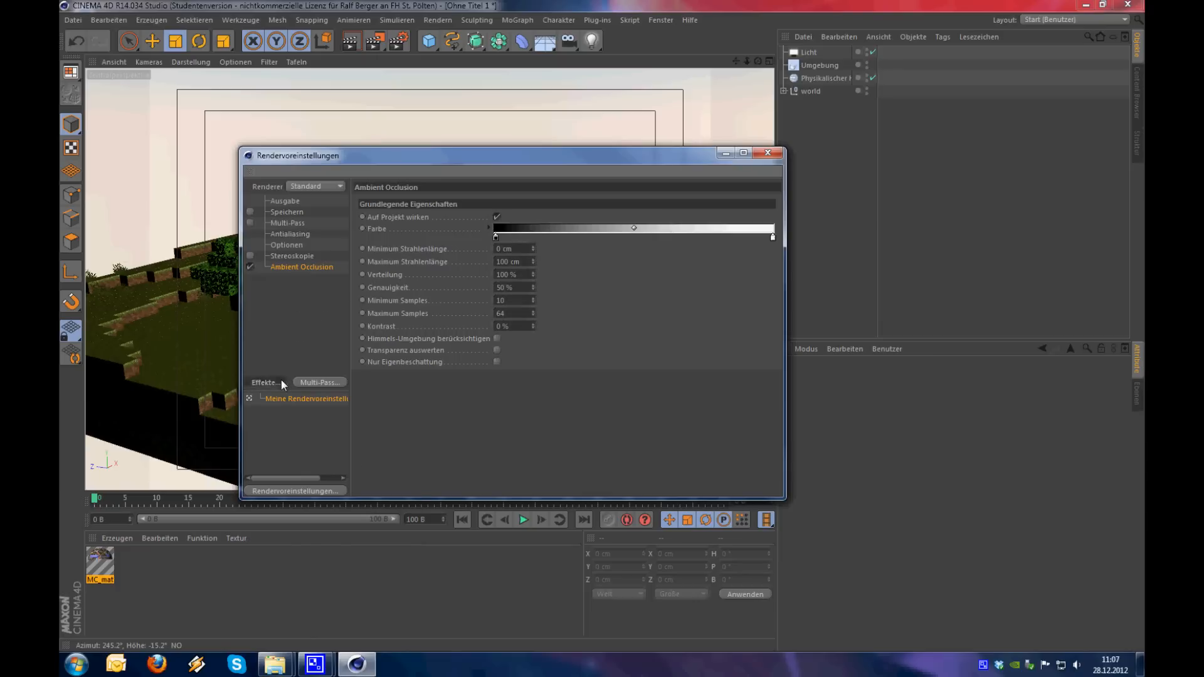
{"action": "left_click", "coordinate": [280, 378]}
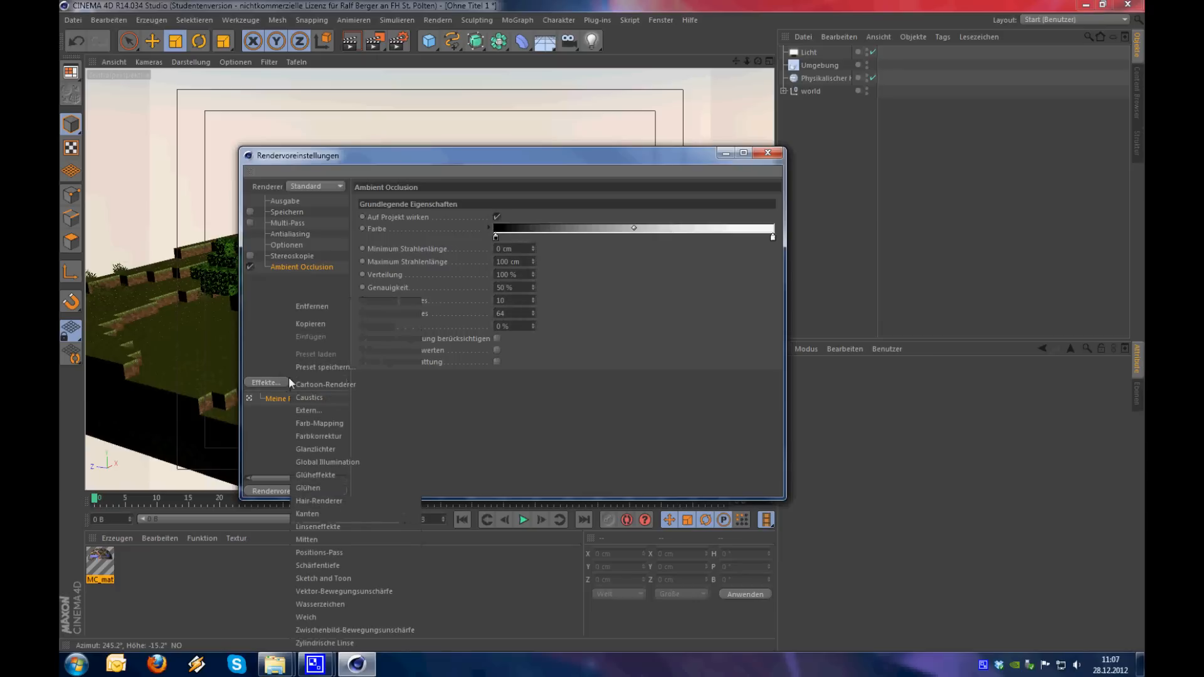
{"action": "left_click", "coordinate": [347, 461]}
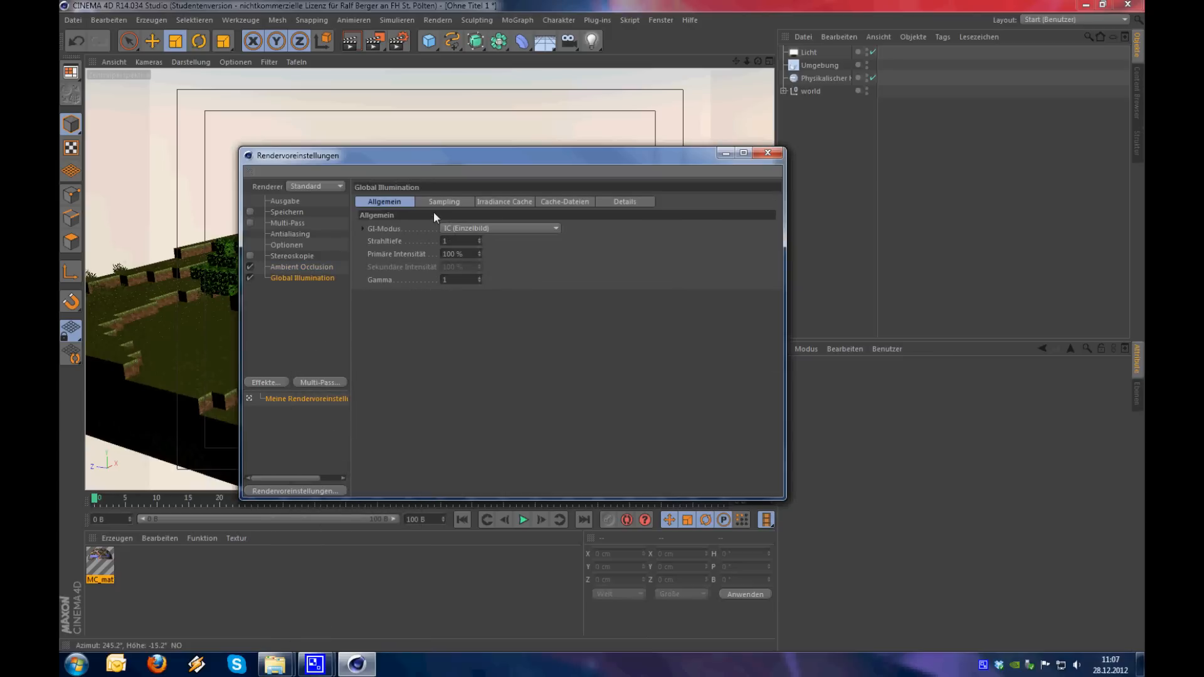
Examine the shaded tree trunk beneath the leaves up close in the perspective view, keeping the render settings open
{"action": "left_click_drag", "start_coordinate": [390, 156], "coordinate": [740, 410]}
{"action": "right_click_drag", "start_coordinate": [500, 318], "coordinate": [364, 344], "text": "alt"}
{"action": "left_click_drag", "start_coordinate": [406, 321], "coordinate": [536, 158], "text": "alt"}
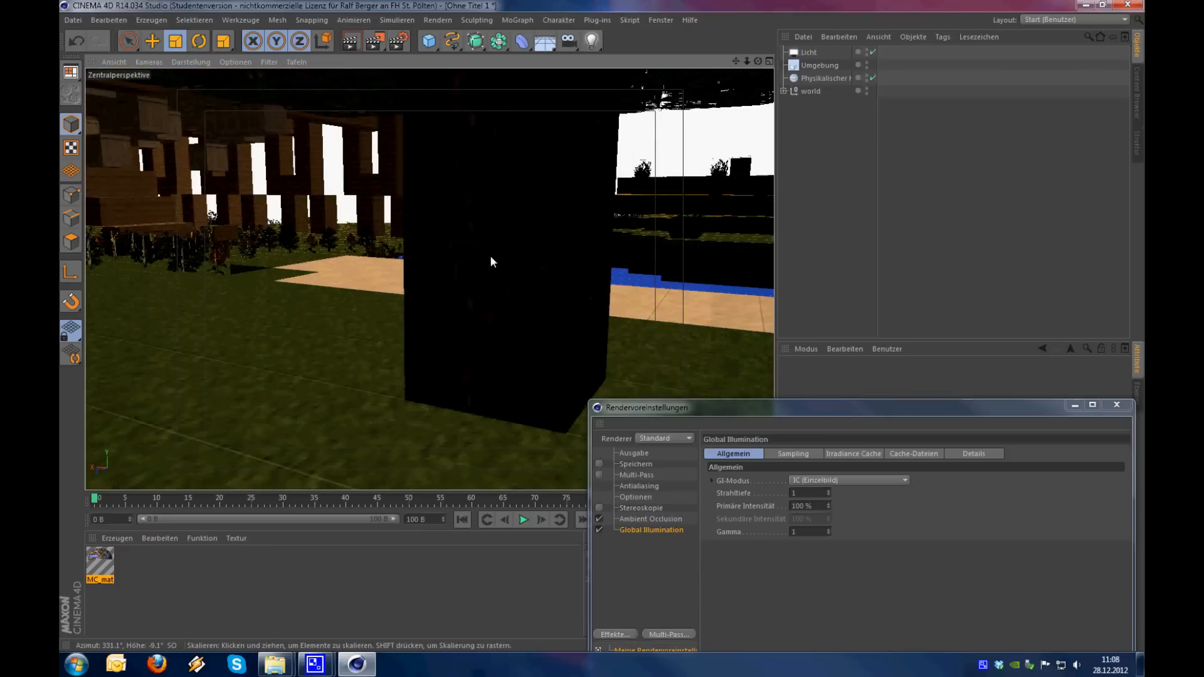
{"action": "left_click_drag", "start_coordinate": [424, 433], "coordinate": [479, 407], "text": "alt"}
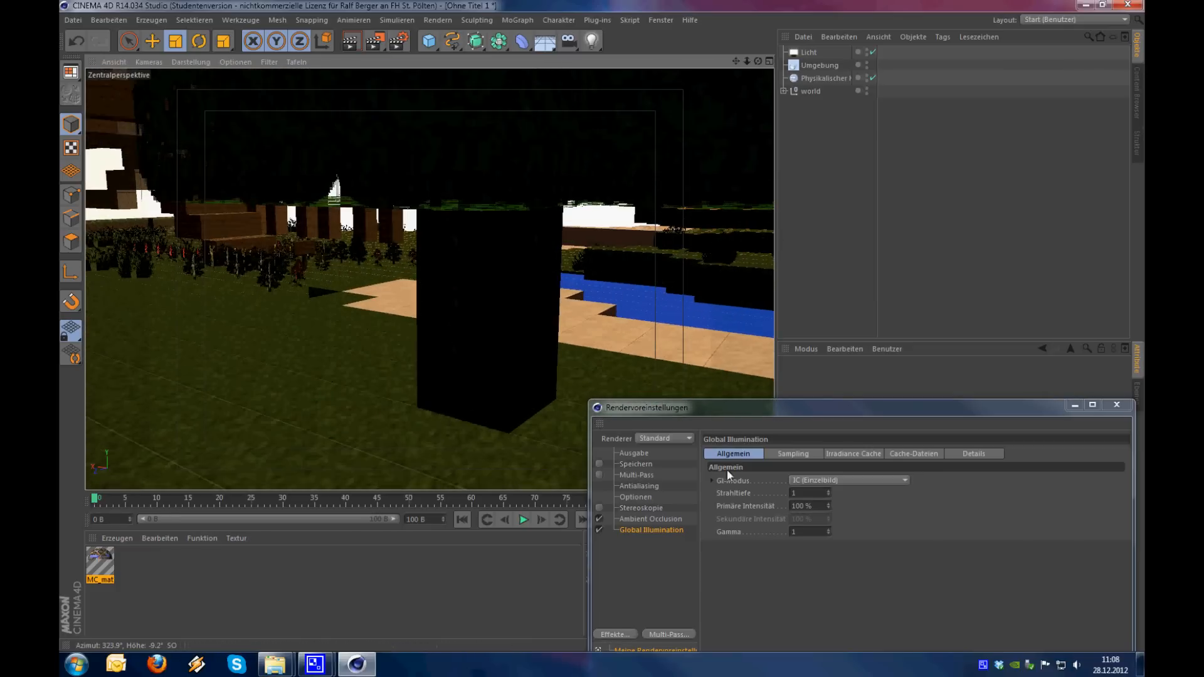
Set the Global Illumination mode to IC + QMC (Einzelbild) and open its sampling settings
{"action": "left_click_drag", "start_coordinate": [783, 410], "coordinate": [671, 353]}
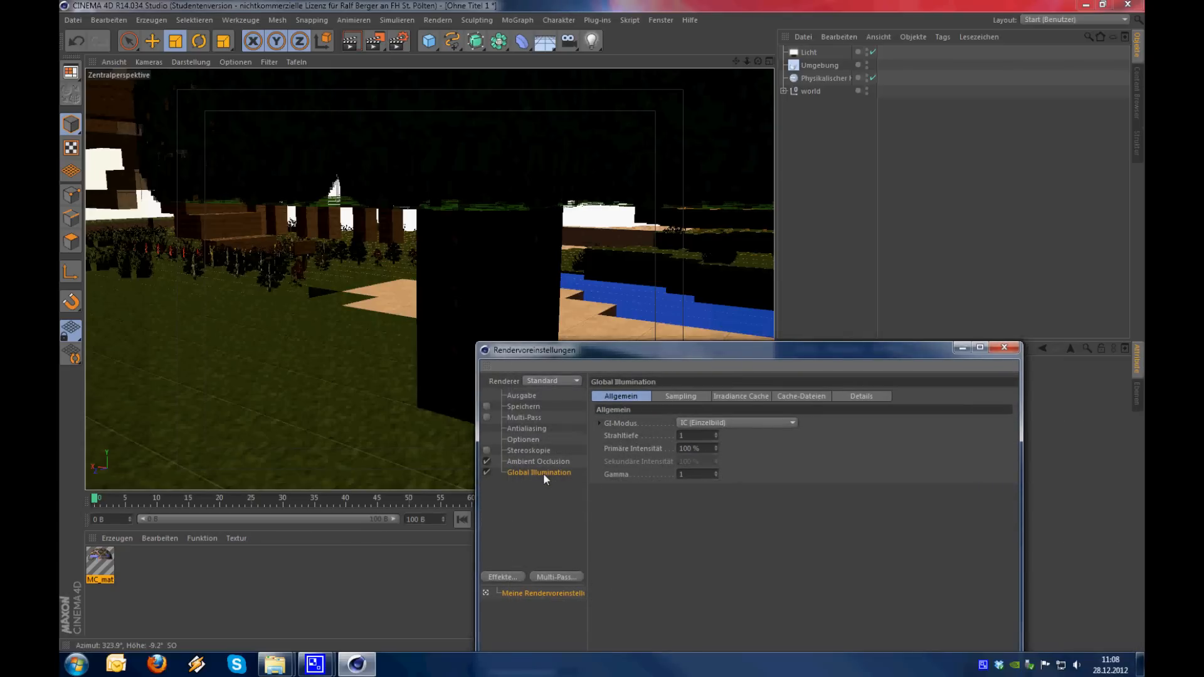
{"action": "left_click_drag", "start_coordinate": [683, 355], "coordinate": [683, 326]}
{"action": "left_click", "coordinate": [683, 394]}
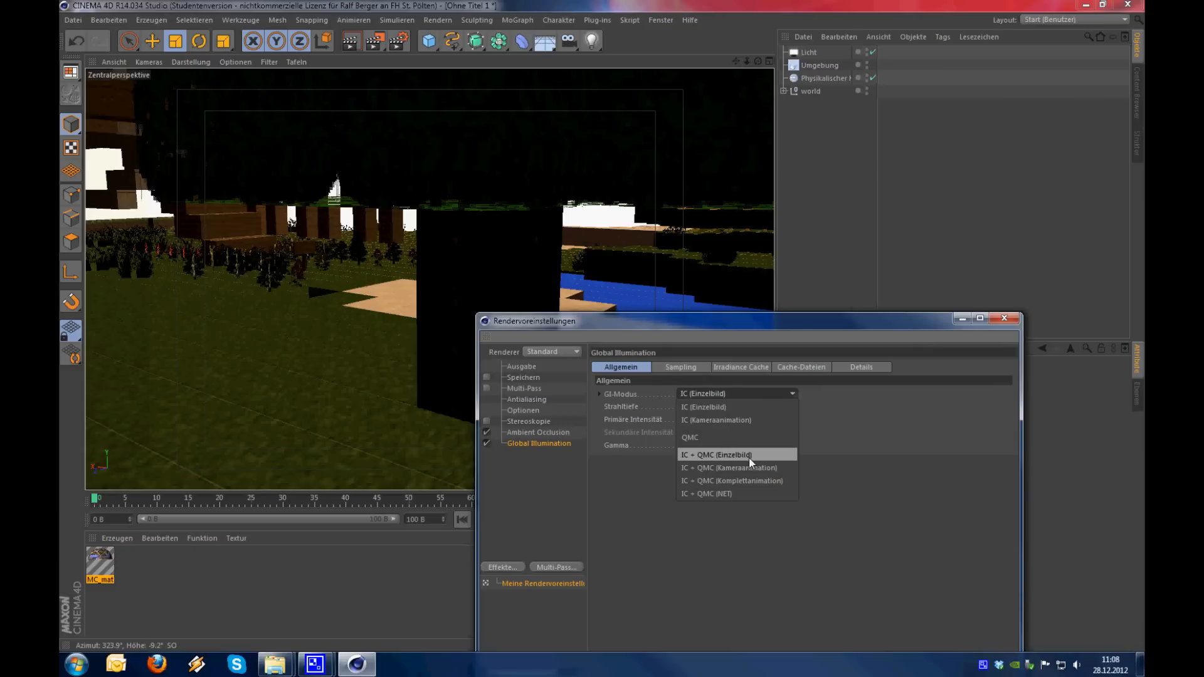
{"action": "left_click", "coordinate": [749, 458]}
{"action": "left_click", "coordinate": [697, 370]}
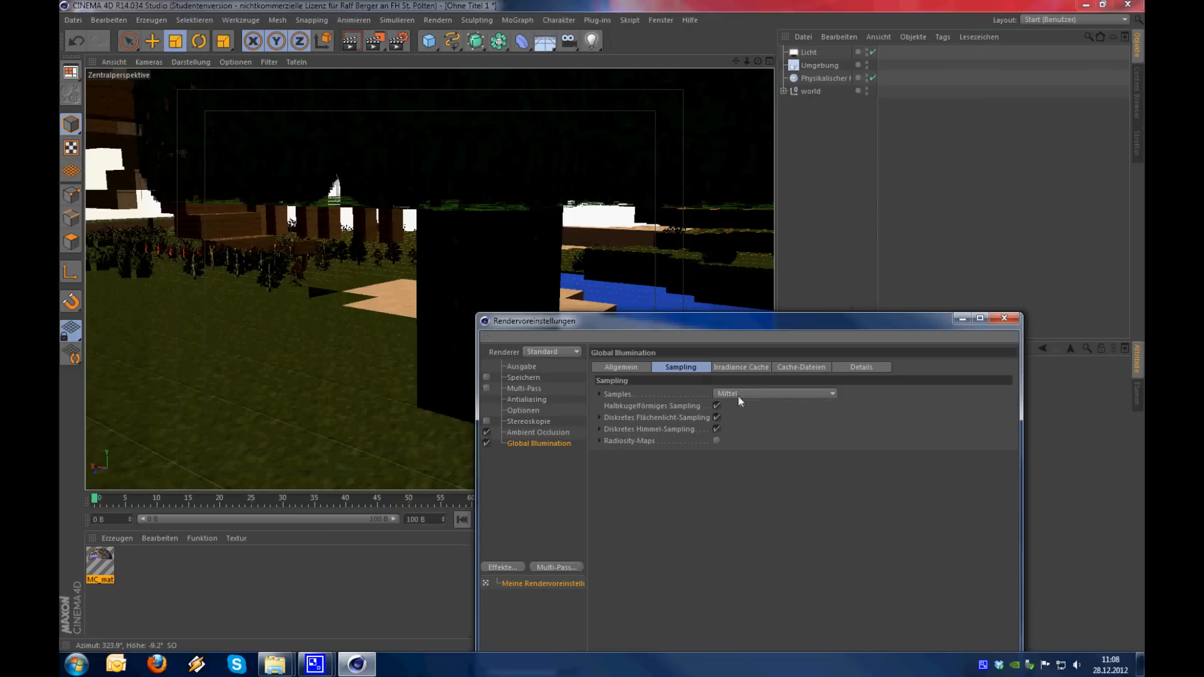
Set the Global Illumination samples to Niedrig, the irradiance cache Eintragsdichte to Niedrig and Glätten to Minimal, and close the render settings
{"action": "left_click", "coordinate": [737, 394]}
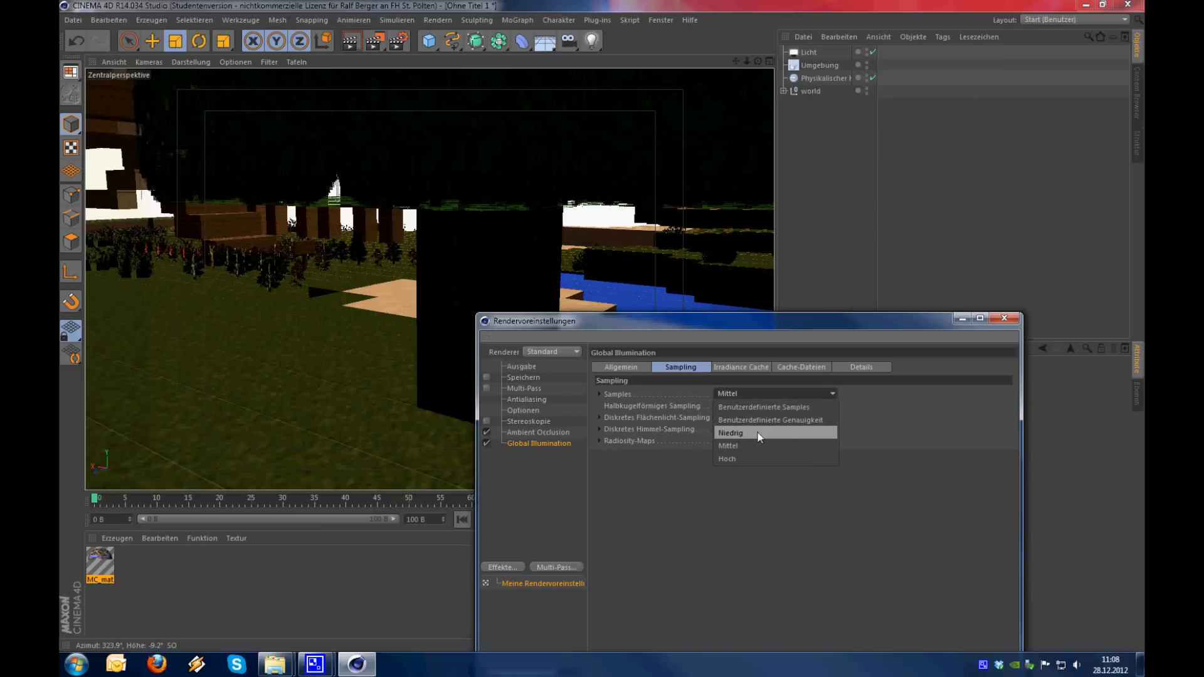
{"action": "left_click", "coordinate": [758, 433]}
{"action": "left_click", "coordinate": [753, 371]}
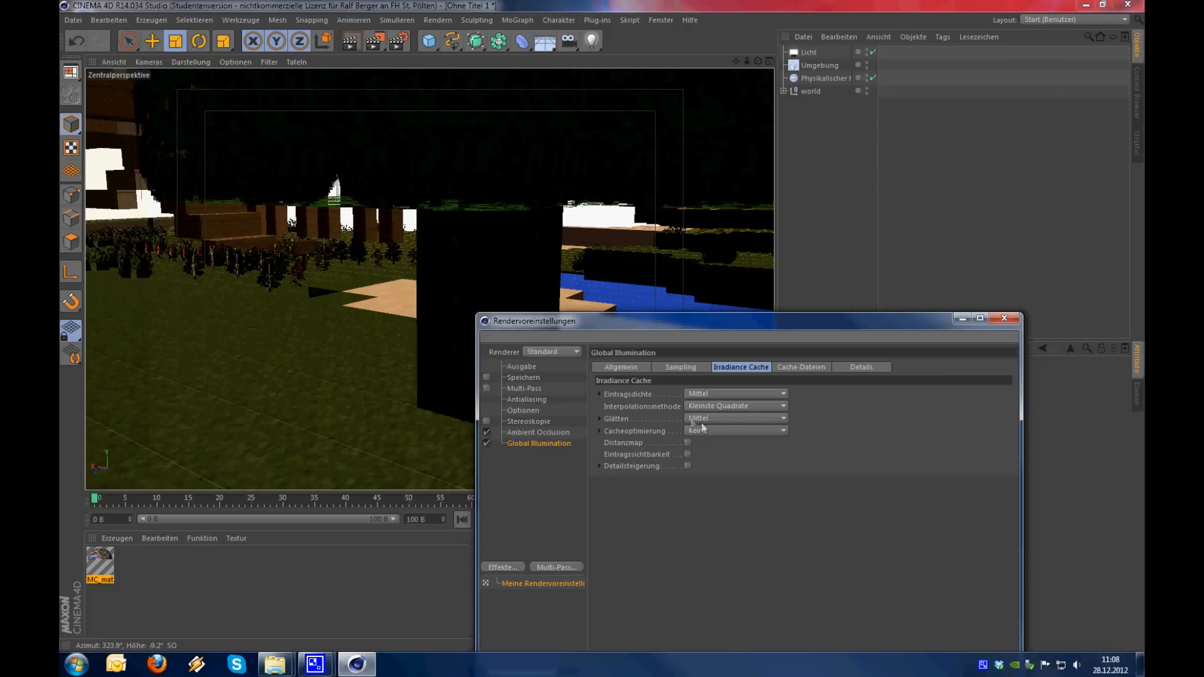
{"action": "left_click", "coordinate": [702, 397]}
{"action": "left_click", "coordinate": [711, 431]}
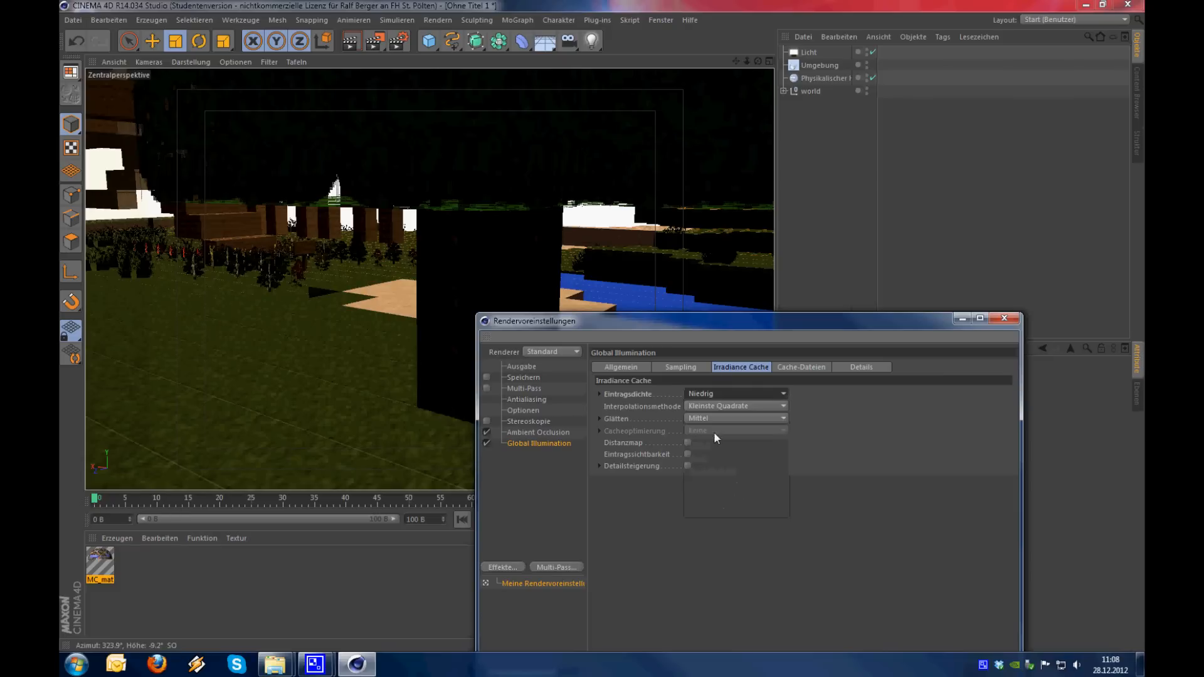
{"action": "left_click", "coordinate": [721, 417]}
{"action": "left_click", "coordinate": [707, 444]}
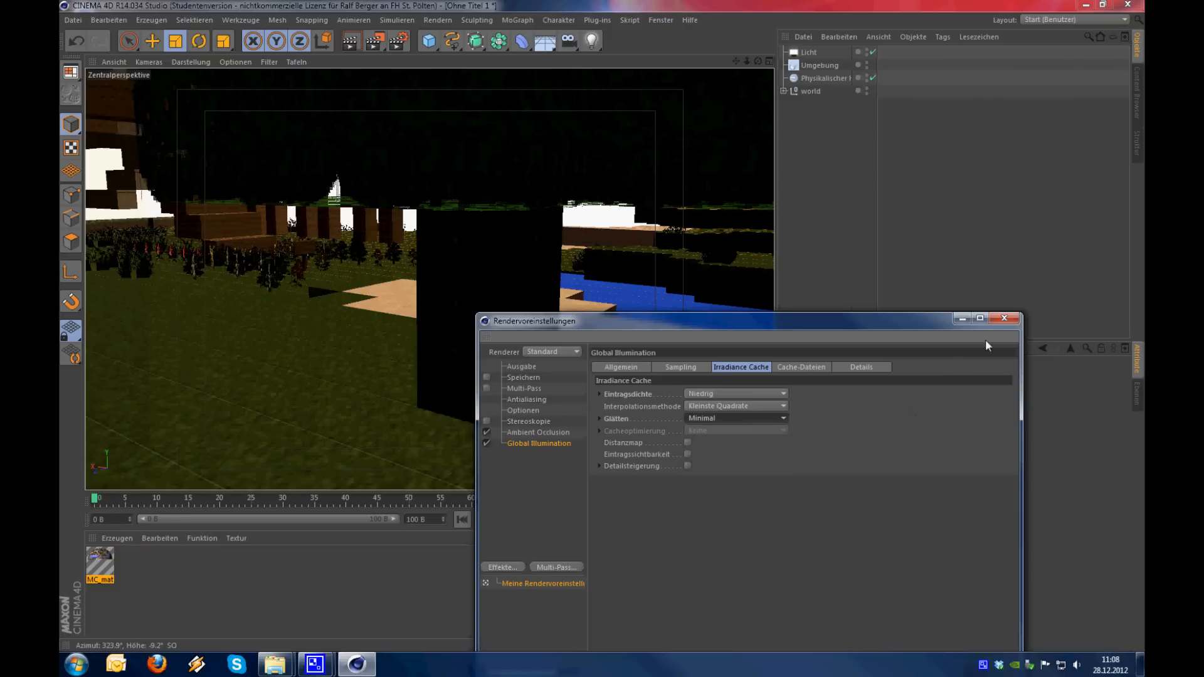
{"action": "left_click", "coordinate": [1004, 319]}
Frame the tree, pond and building in the perspective view and render the scene in the Bild-Manager
{"action": "right_click_drag", "start_coordinate": [511, 306], "coordinate": [495, 333], "text": "alt"}
{"action": "left_click_drag", "start_coordinate": [495, 333], "coordinate": [483, 330], "text": "alt"}
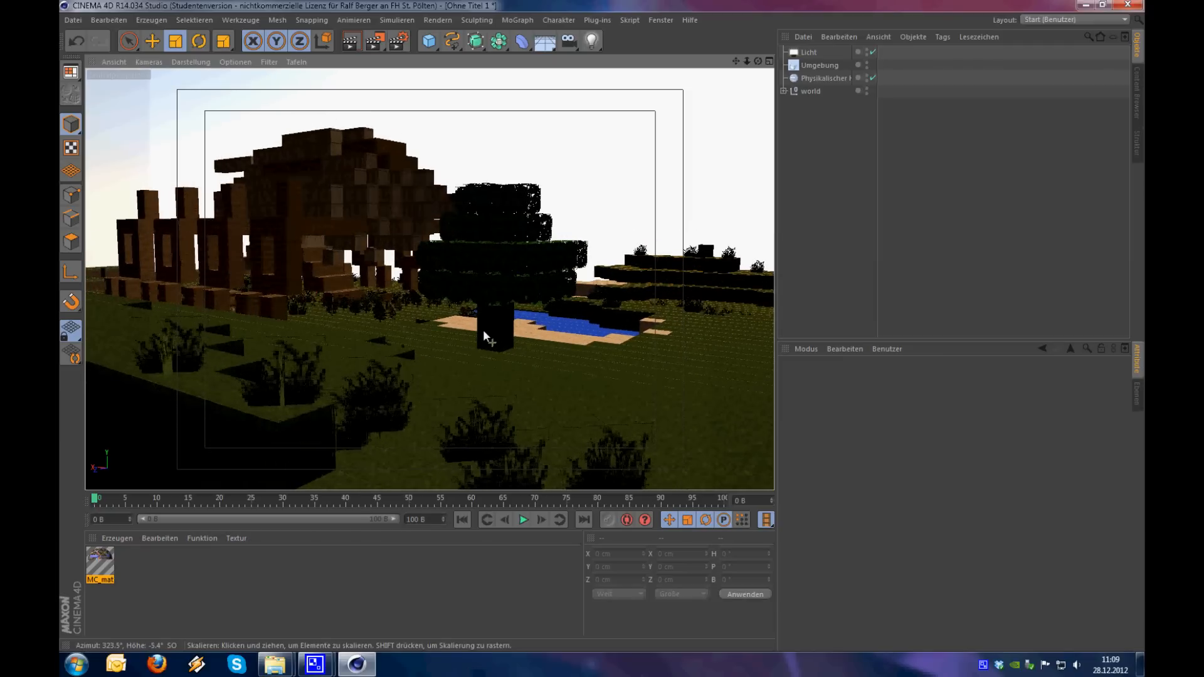
{"action": "left_click", "coordinate": [378, 43]}
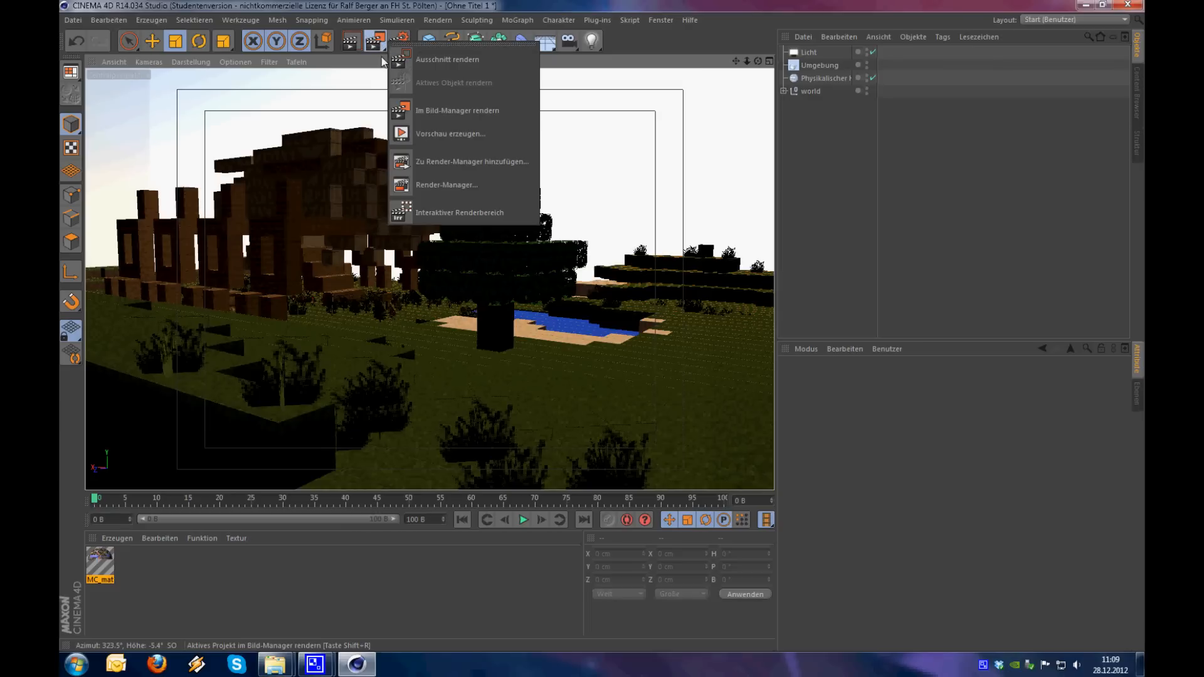
{"action": "left_click", "coordinate": [371, 37]}
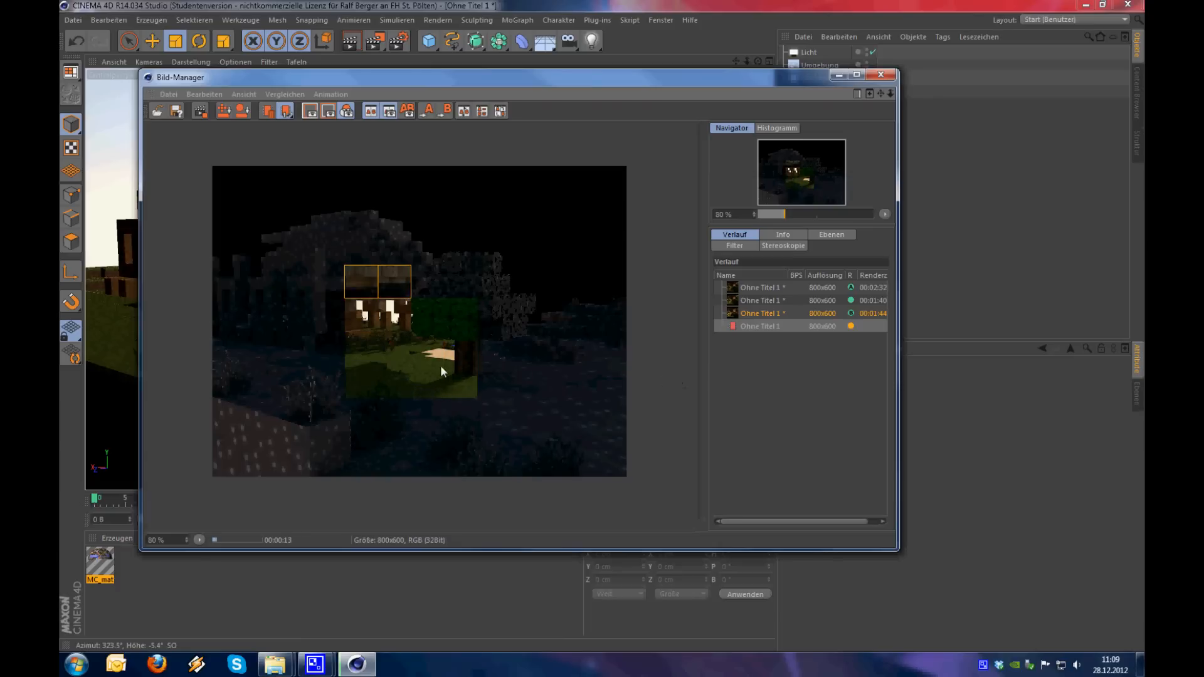
Examine the shading of the tree trunk, leaves and ground in the running render at different magnifications
{"action": "scroll", "coordinate": [437, 367], "scroll_direction": "up", "scroll_amount": 3}
{"action": "scroll", "coordinate": [436, 365], "scroll_direction": "up", "scroll_amount": 2}
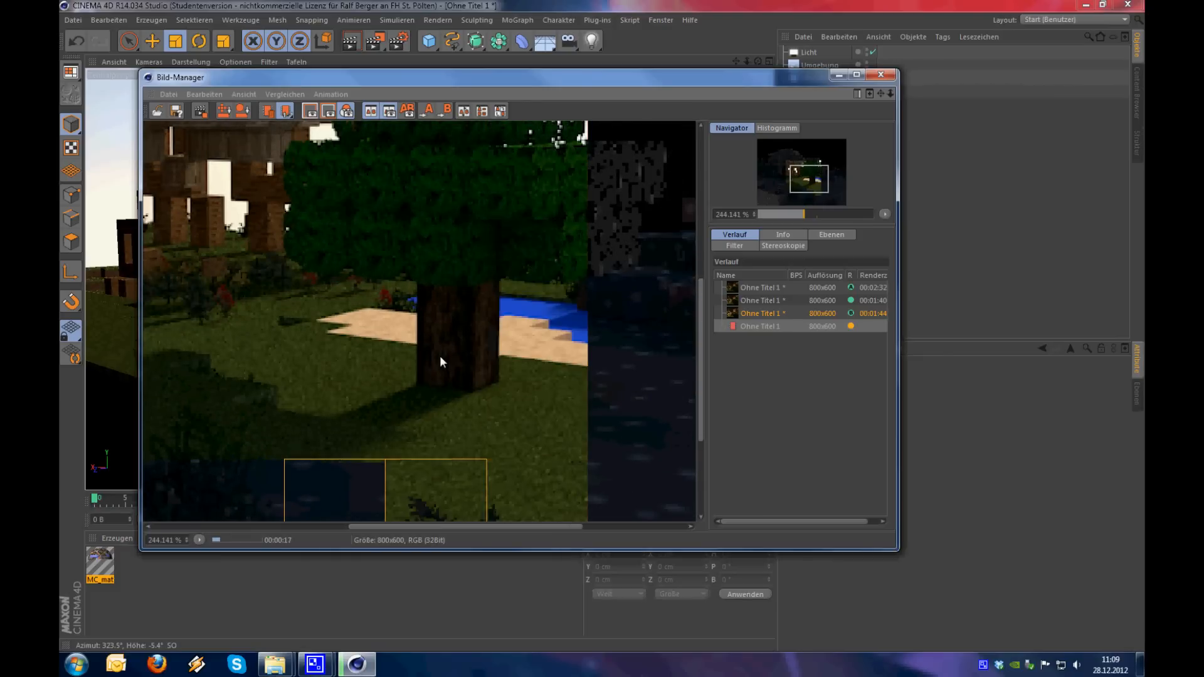
{"action": "scroll", "coordinate": [500, 345], "scroll_direction": "up", "scroll_amount": 3}
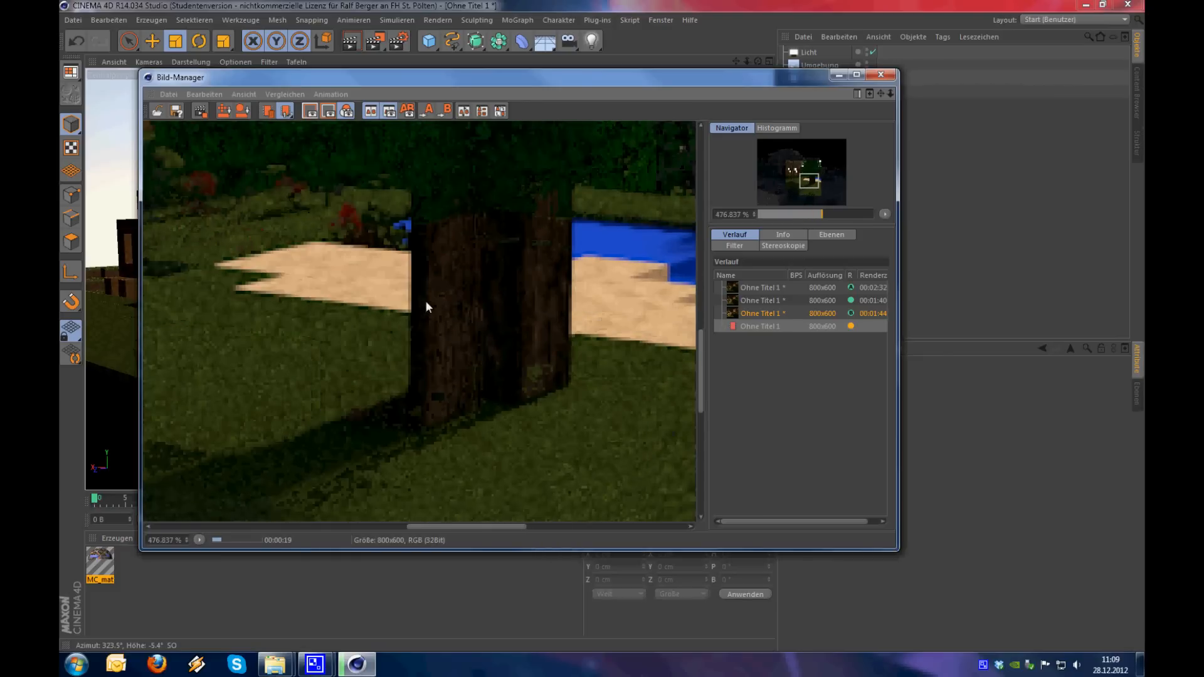
{"action": "scroll", "coordinate": [458, 367], "scroll_direction": "down", "scroll_amount": 4}
{"action": "scroll", "coordinate": [470, 389], "scroll_direction": "up", "scroll_amount": 2}
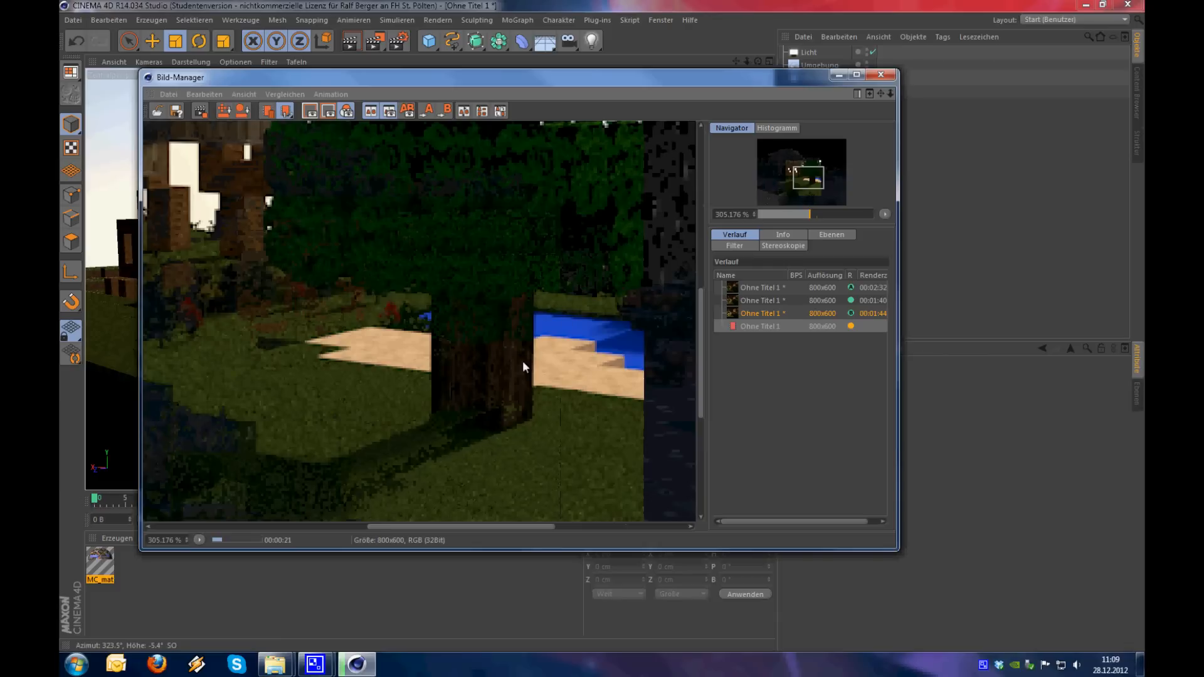
{"action": "scroll", "coordinate": [487, 367], "scroll_direction": "down", "scroll_amount": 4}
{"action": "scroll", "coordinate": [483, 367], "scroll_direction": "up", "scroll_amount": 5}
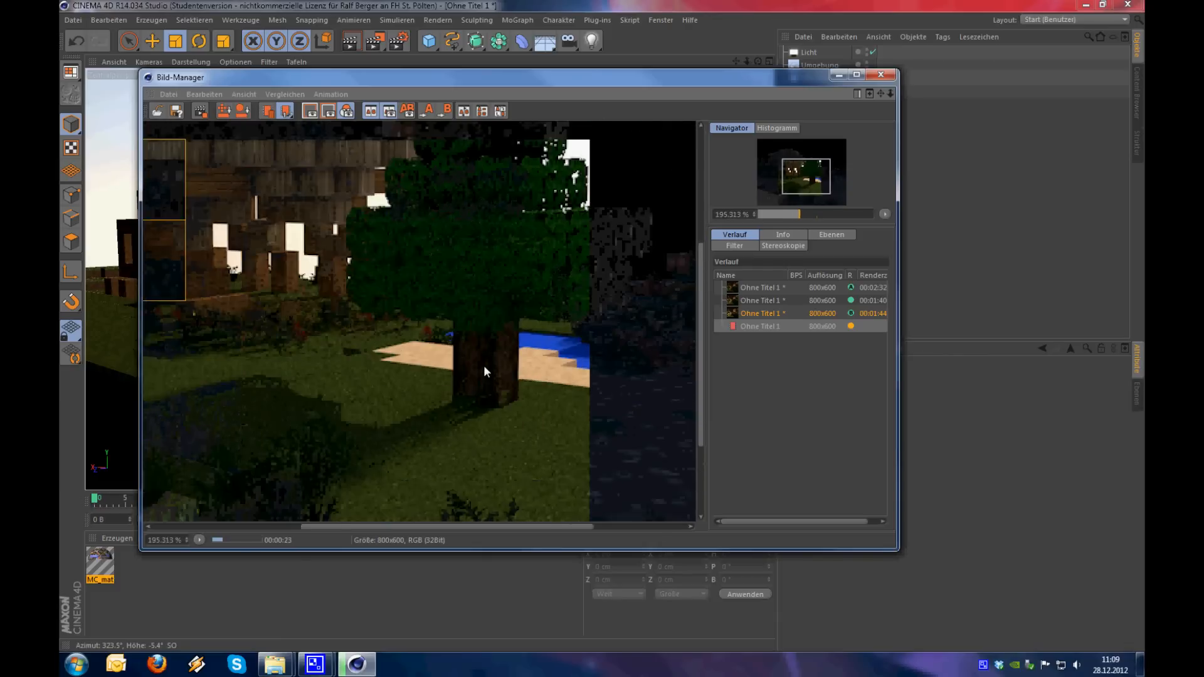
{"action": "scroll", "coordinate": [487, 330], "scroll_direction": "down", "scroll_amount": 7}
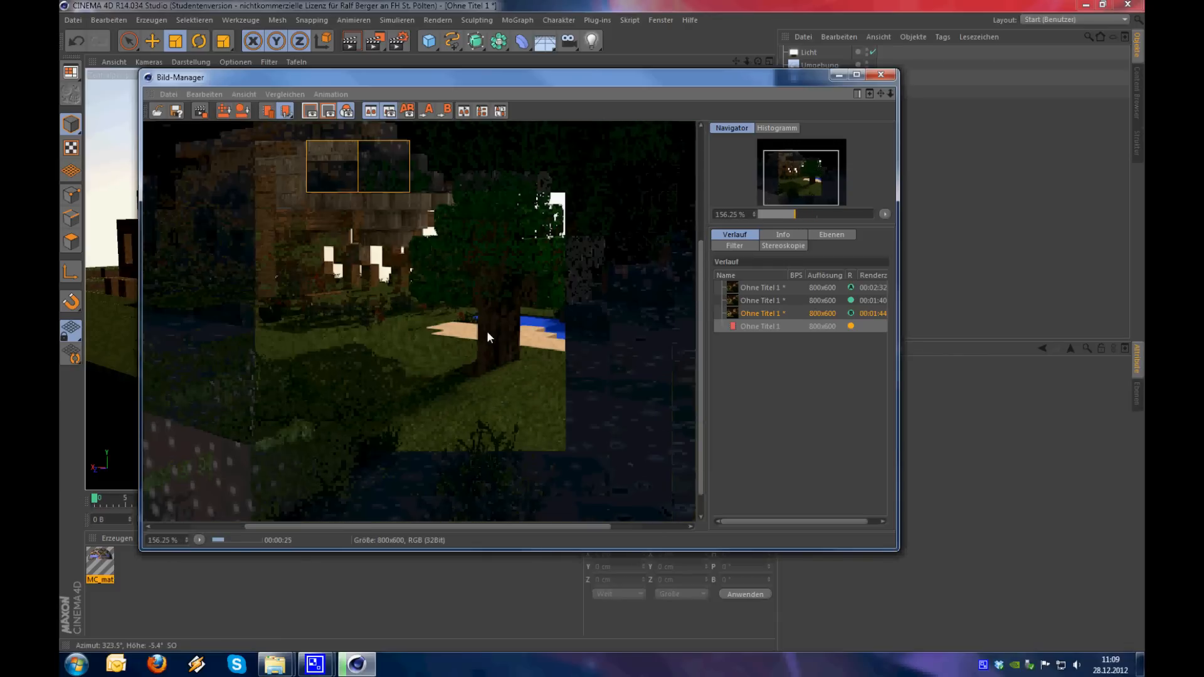
{"action": "scroll", "coordinate": [458, 347], "scroll_direction": "up", "scroll_amount": 1}
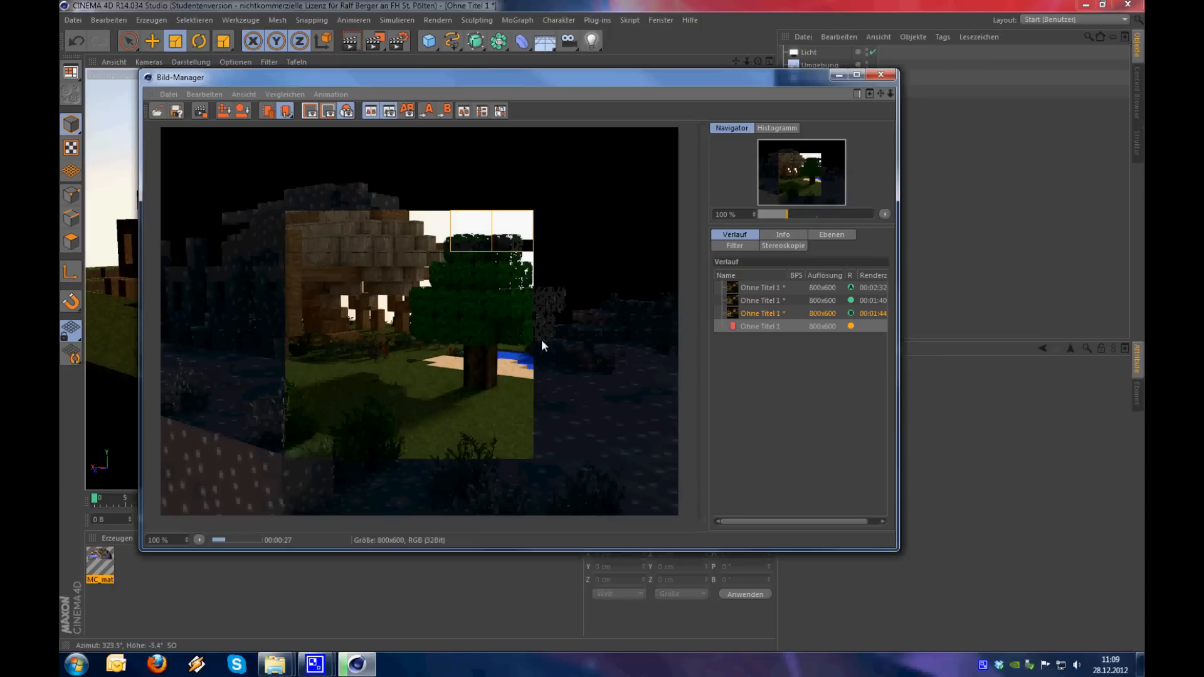
Disable Global Illumination in the render settings and render the same view again in the Bild-Manager
{"action": "key", "text": "ctrl+b"}
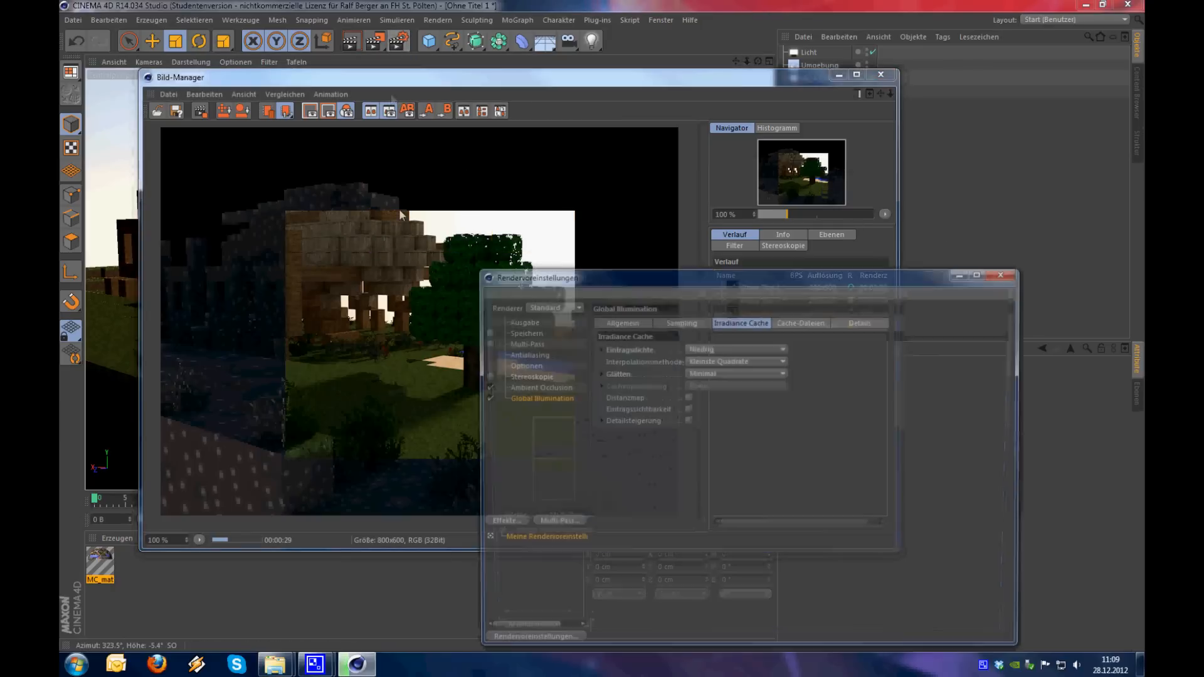
{"action": "left_click", "coordinate": [483, 398]}
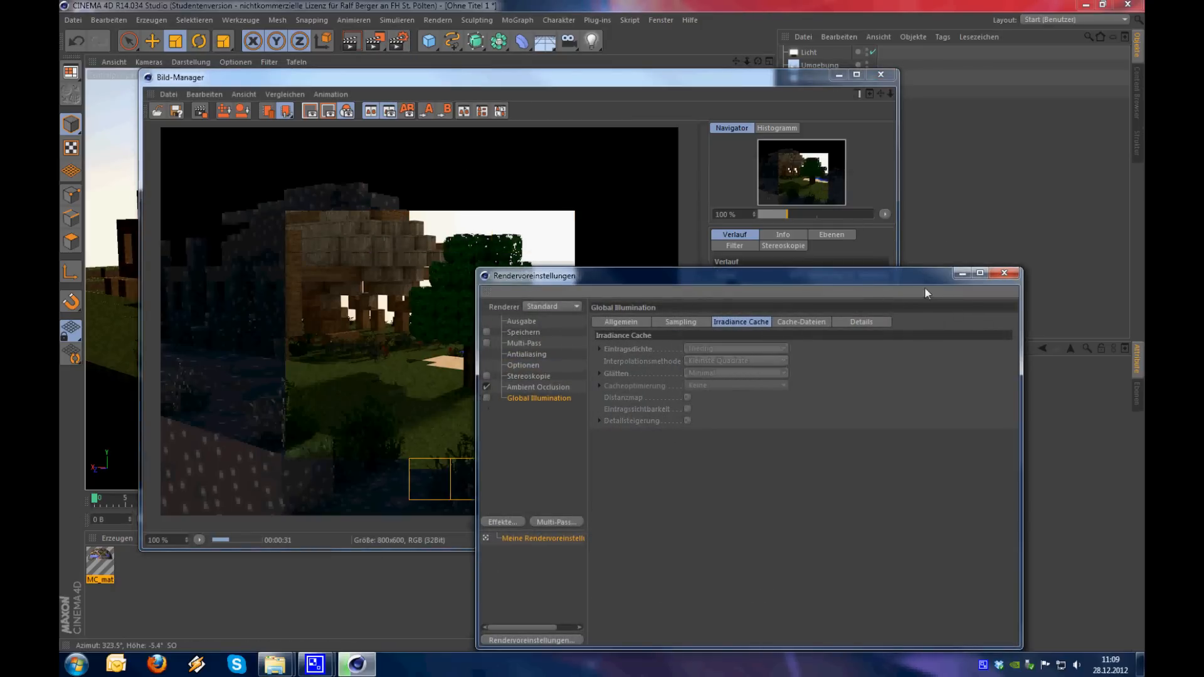
{"action": "left_click", "coordinate": [1004, 273]}
{"action": "scroll", "coordinate": [505, 386], "scroll_direction": "down", "scroll_amount": 1}
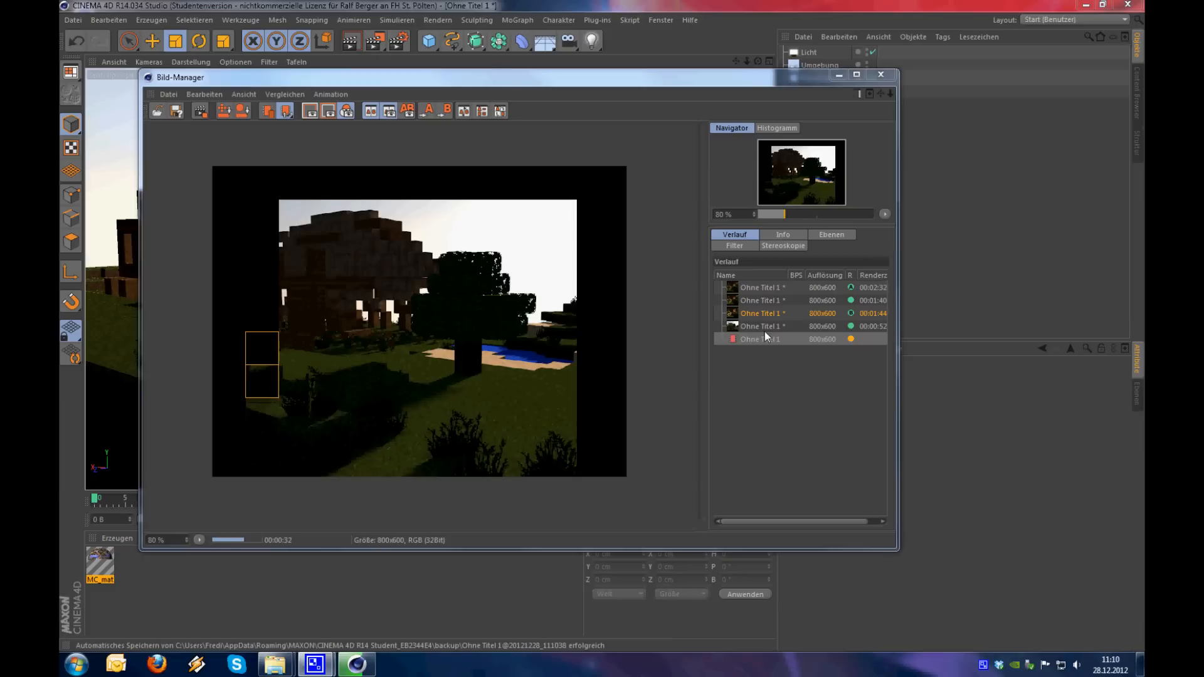
{"action": "scroll", "coordinate": [457, 355], "scroll_direction": "up", "scroll_amount": 1}
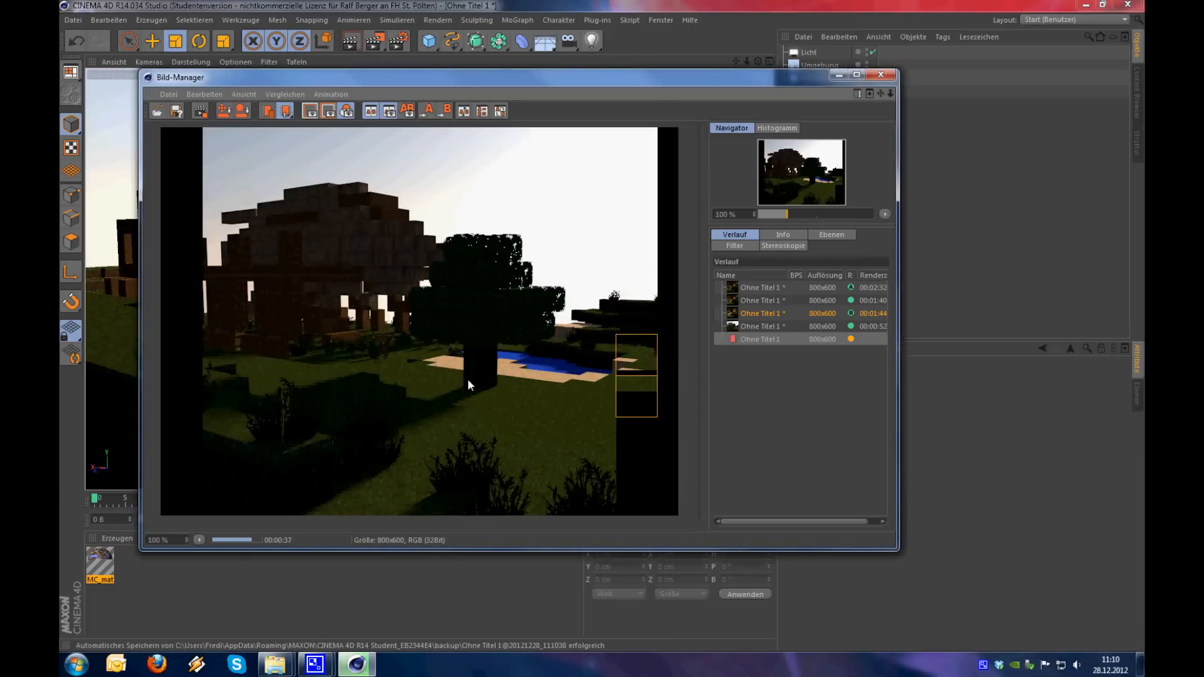
Set the Global Illumination render as comparison image A and the render without it as image B
{"action": "left_click", "coordinate": [739, 329]}
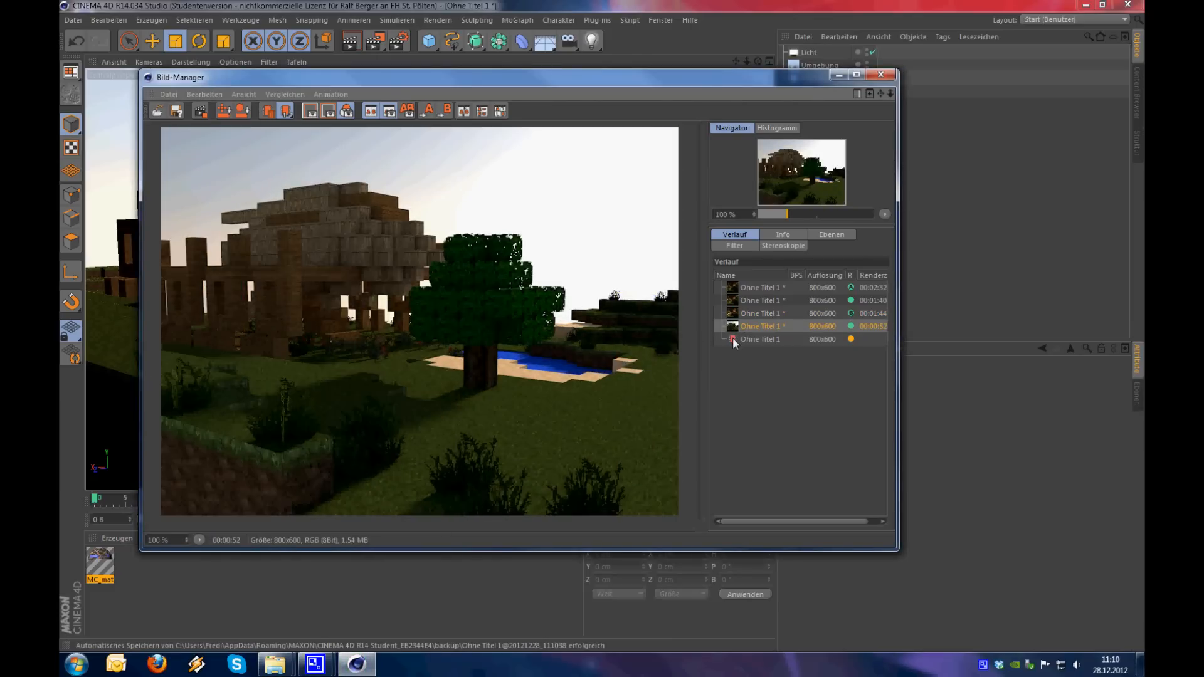
{"action": "left_click", "coordinate": [732, 338]}
{"action": "left_click", "coordinate": [750, 330]}
{"action": "key", "text": "a"}
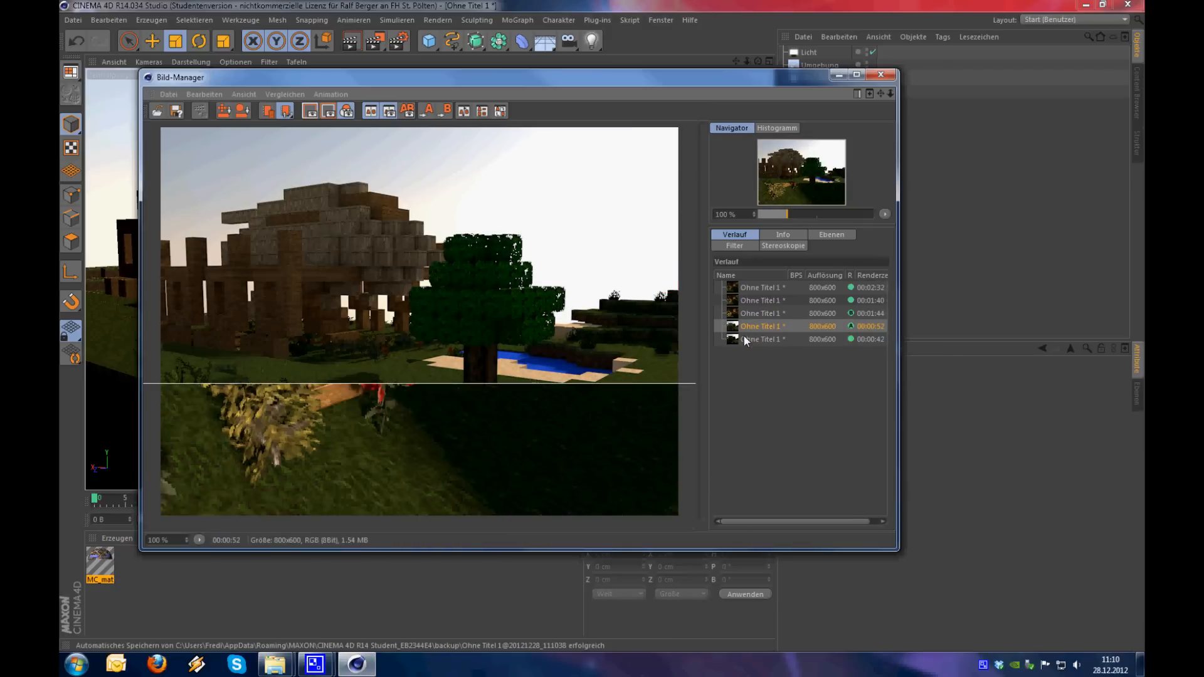
{"action": "left_click", "coordinate": [743, 336]}
{"action": "key", "text": "b"}
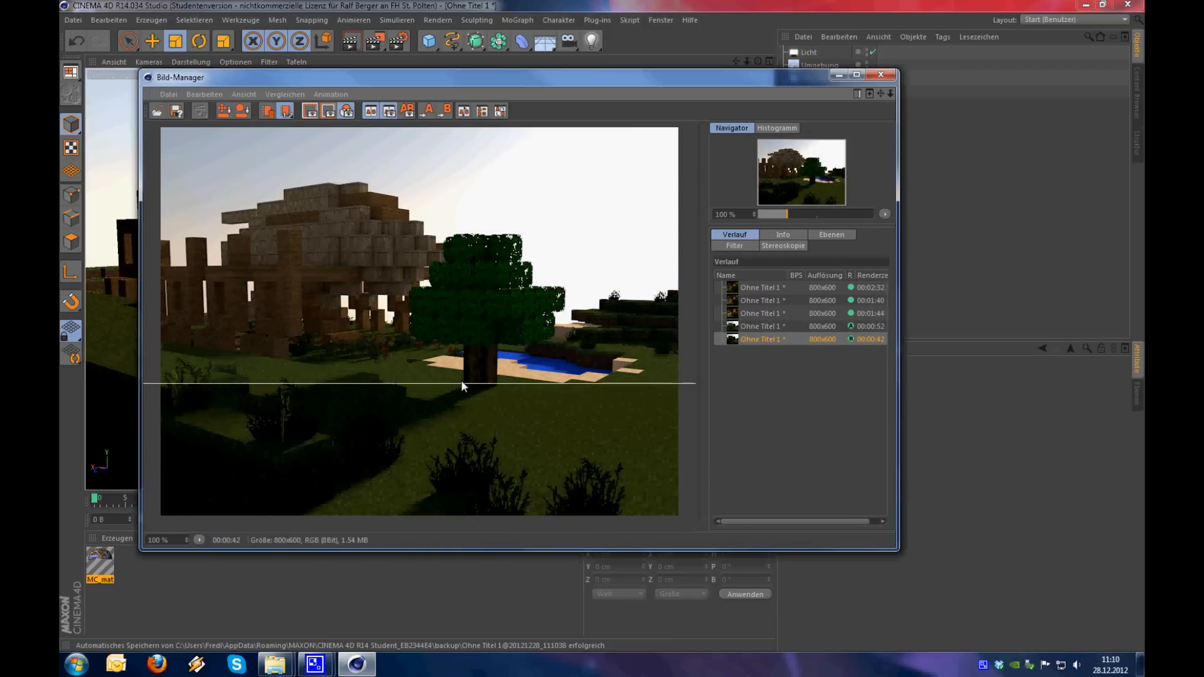
Compare the renders with and without Global Illumination by sweeping the divider line up and down the image
{"action": "left_click_drag", "start_coordinate": [464, 382], "coordinate": [451, 622]}
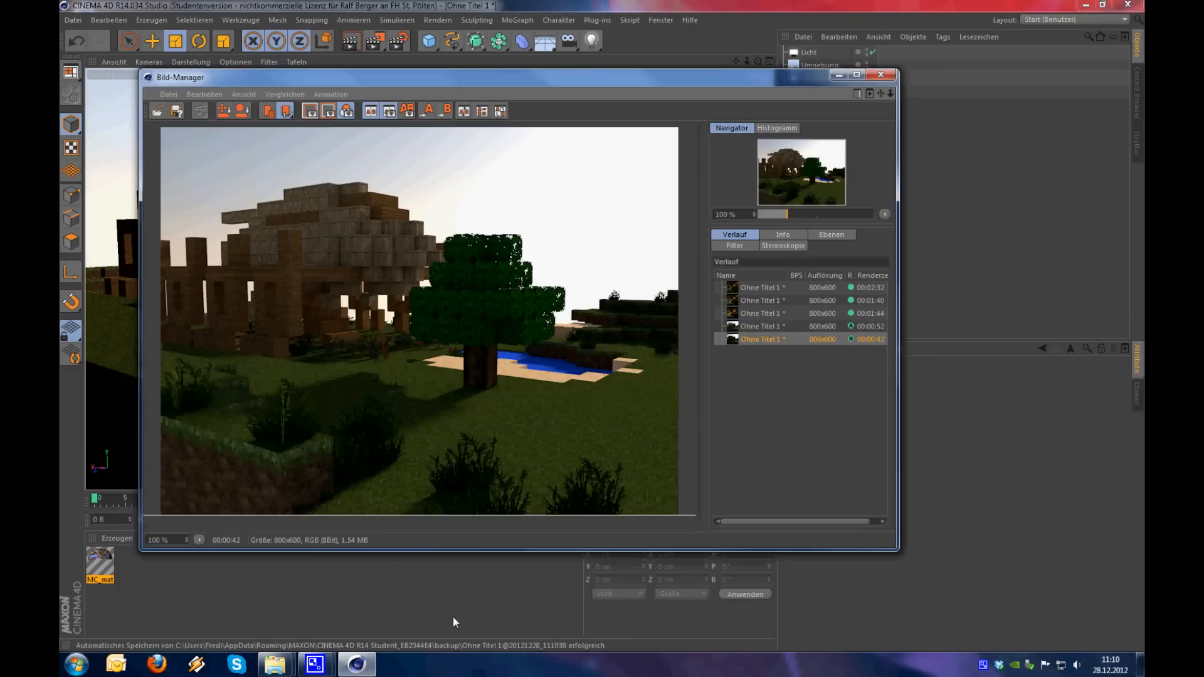
{"action": "left_click_drag", "start_coordinate": [452, 622], "coordinate": [433, 21]}
{"action": "left_click_drag", "start_coordinate": [448, 197], "coordinate": [460, 541]}
{"action": "left_click_drag", "start_coordinate": [460, 540], "coordinate": [538, 534]}
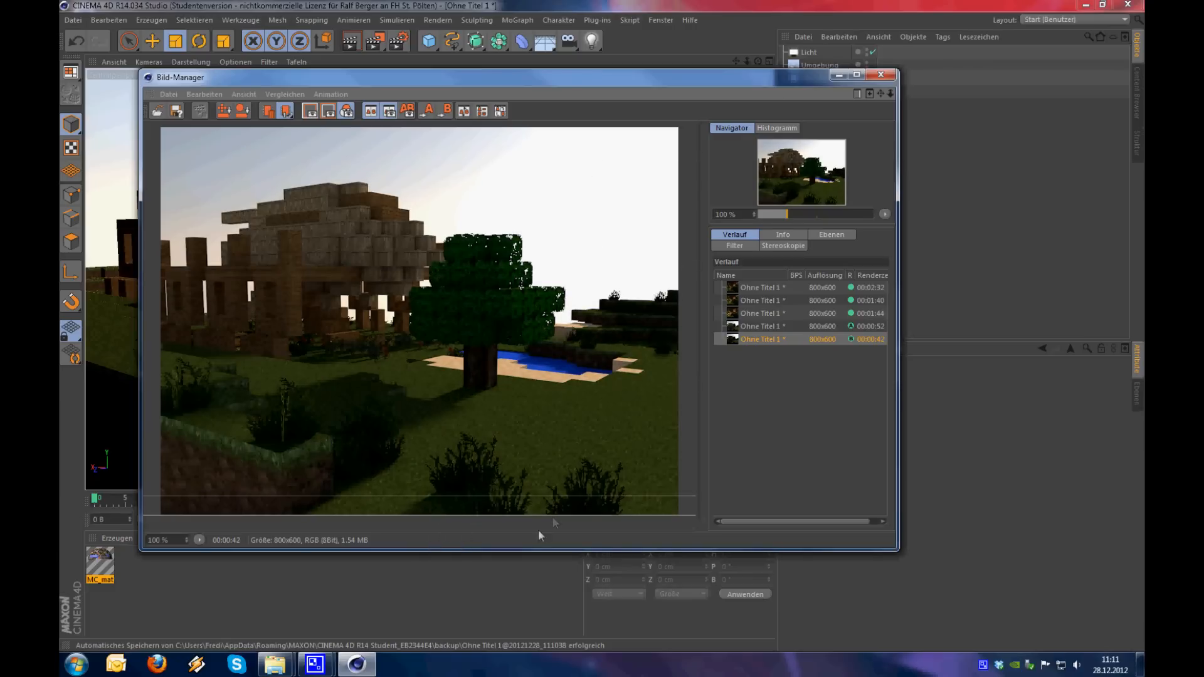
{"action": "left_click_drag", "start_coordinate": [721, 82], "coordinate": [715, 127]}
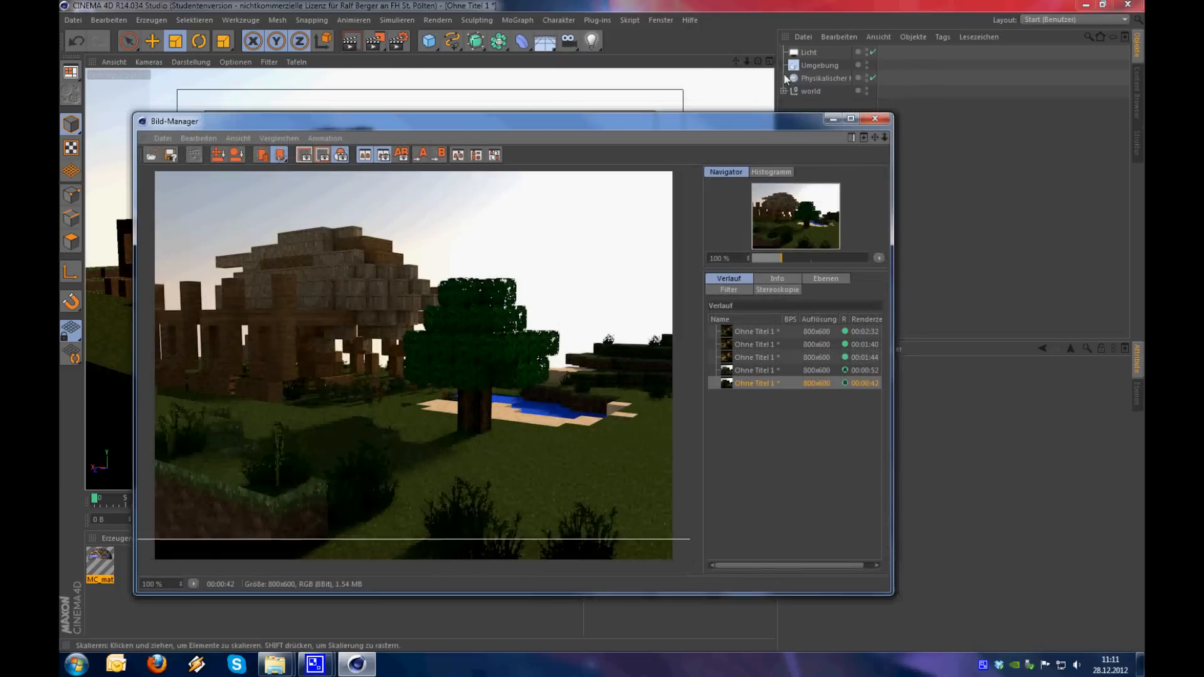
{"action": "left_click_drag", "start_coordinate": [395, 539], "coordinate": [514, 546]}
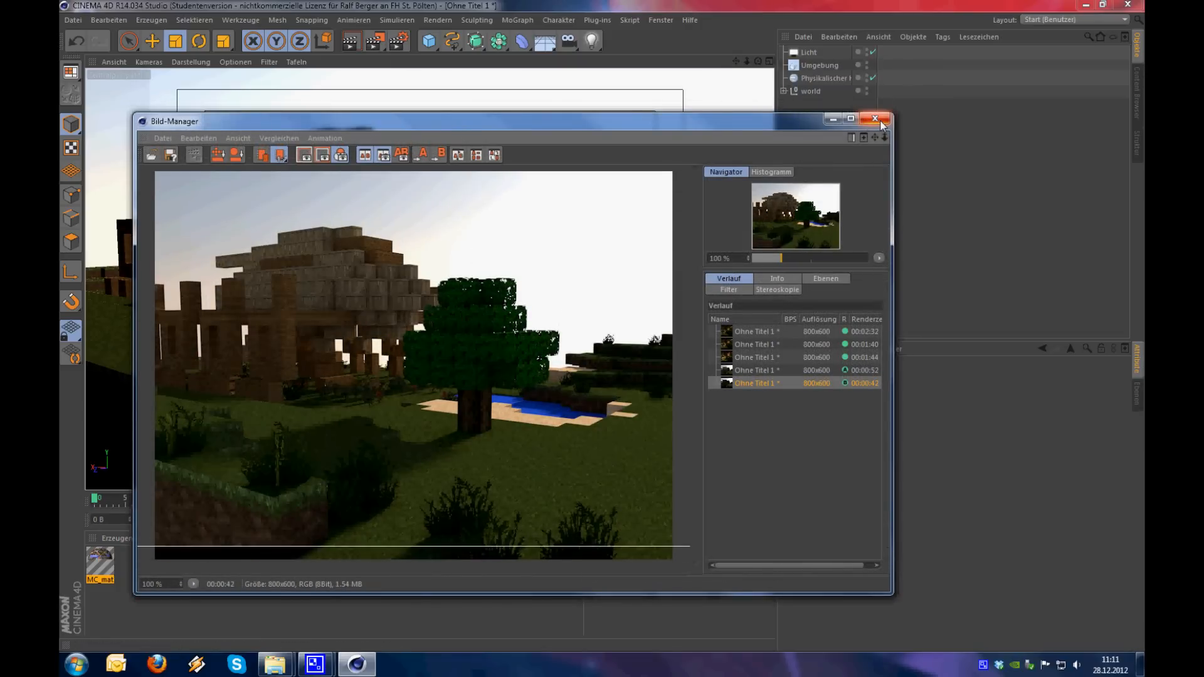
Close the Bild-Manager and frame the sunlit side of the building with the pond and tree in the perspective view
{"action": "left_click", "coordinate": [875, 120]}
{"action": "left_click_drag", "start_coordinate": [695, 337], "coordinate": [374, 349], "text": "alt"}
{"action": "left_click_drag", "start_coordinate": [565, 380], "coordinate": [496, 341], "text": "alt"}
{"action": "scroll", "coordinate": [566, 360], "scroll_direction": "up", "scroll_amount": 5}
{"action": "middle_click_drag", "start_coordinate": [496, 342], "coordinate": [475, 312], "text": "alt"}
{"action": "right_click_drag", "start_coordinate": [476, 313], "coordinate": [493, 313], "text": "alt"}
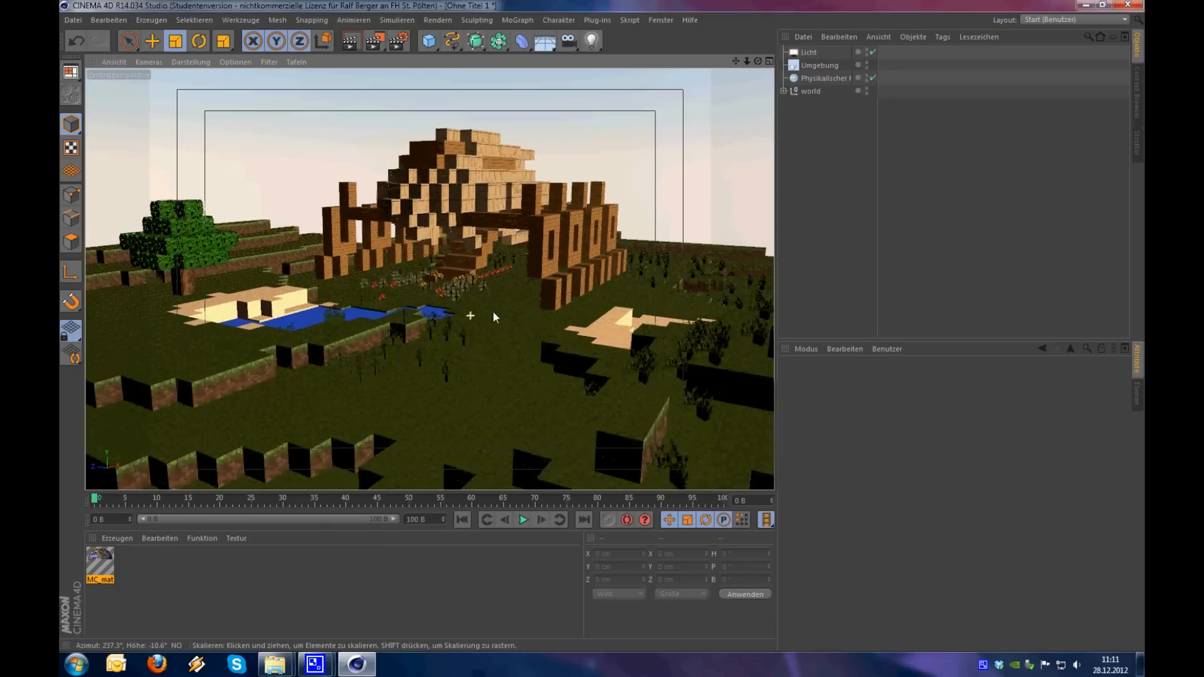
{"action": "left_click_drag", "start_coordinate": [471, 334], "coordinate": [483, 332], "text": "alt"}
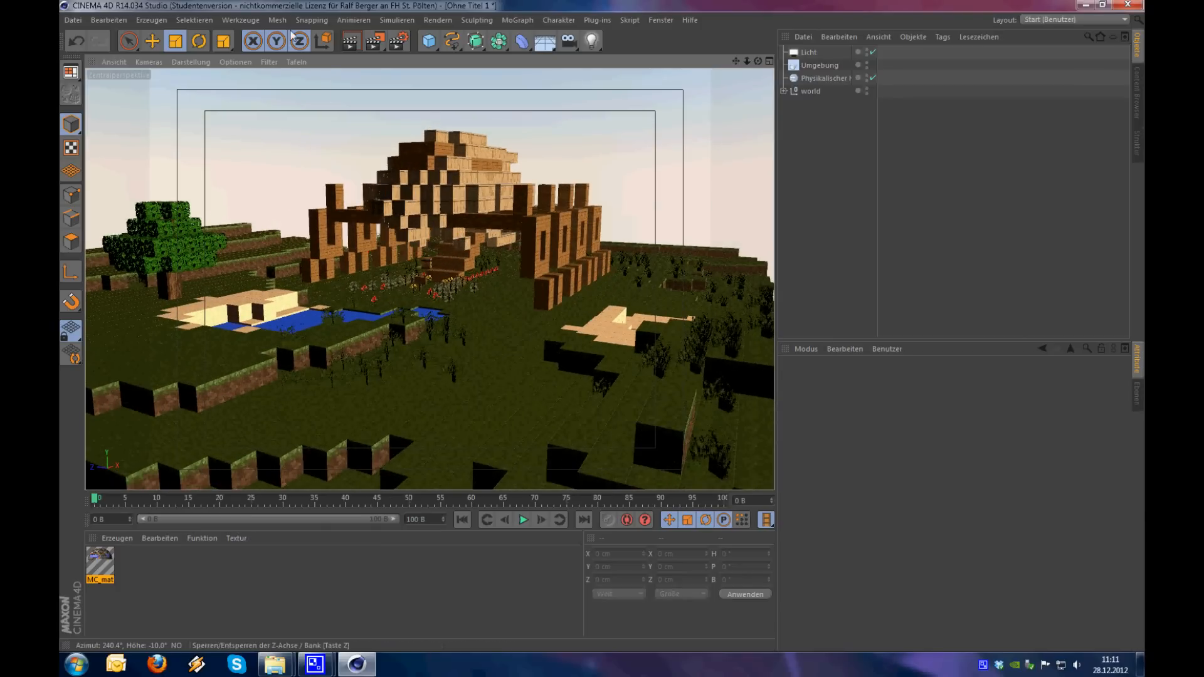
Set Antialiasing to Bestes with a Max Level of 2x2 in the render settings
{"action": "left_click", "coordinate": [399, 44]}
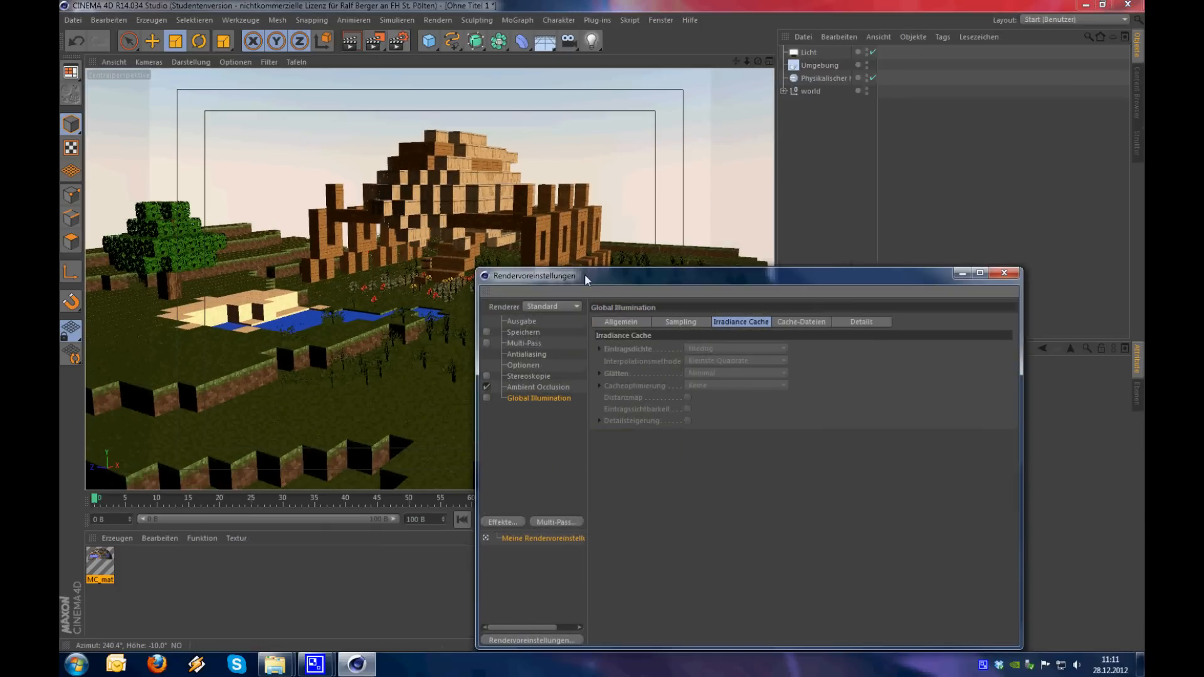
{"action": "left_click_drag", "start_coordinate": [587, 276], "coordinate": [590, 161]}
{"action": "left_click", "coordinate": [532, 236]}
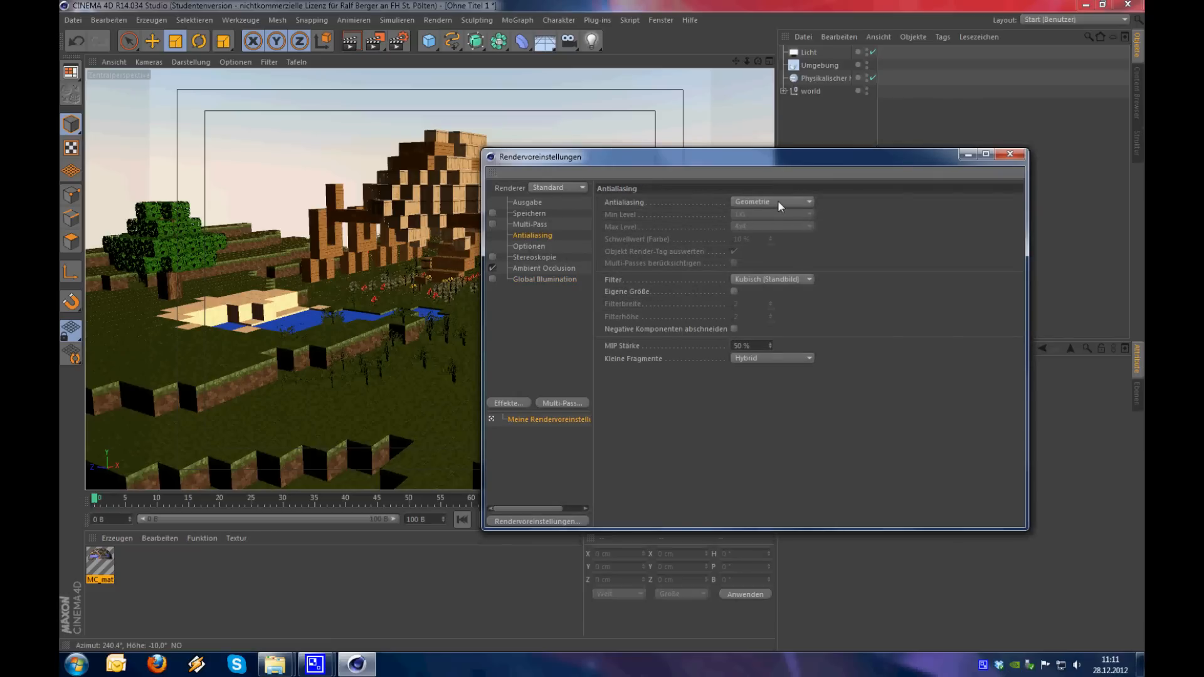
{"action": "left_click_drag", "start_coordinate": [737, 164], "coordinate": [794, 354]}
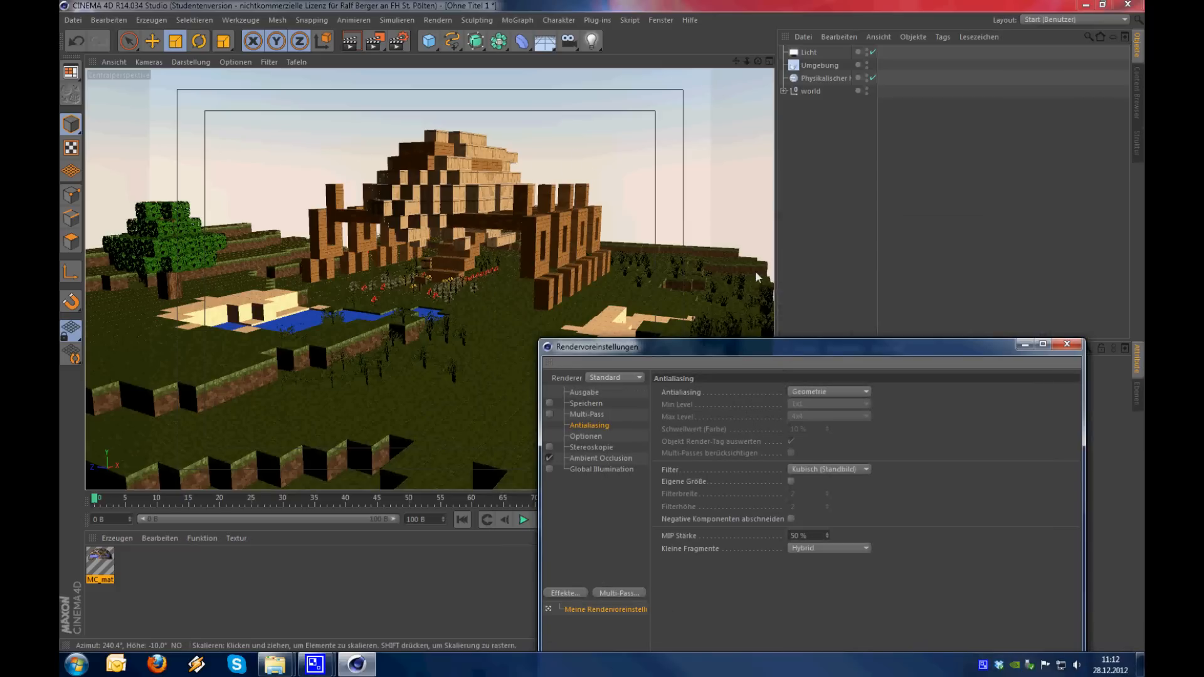
{"action": "left_click_drag", "start_coordinate": [825, 347], "coordinate": [773, 196]}
{"action": "left_click", "coordinate": [771, 241]}
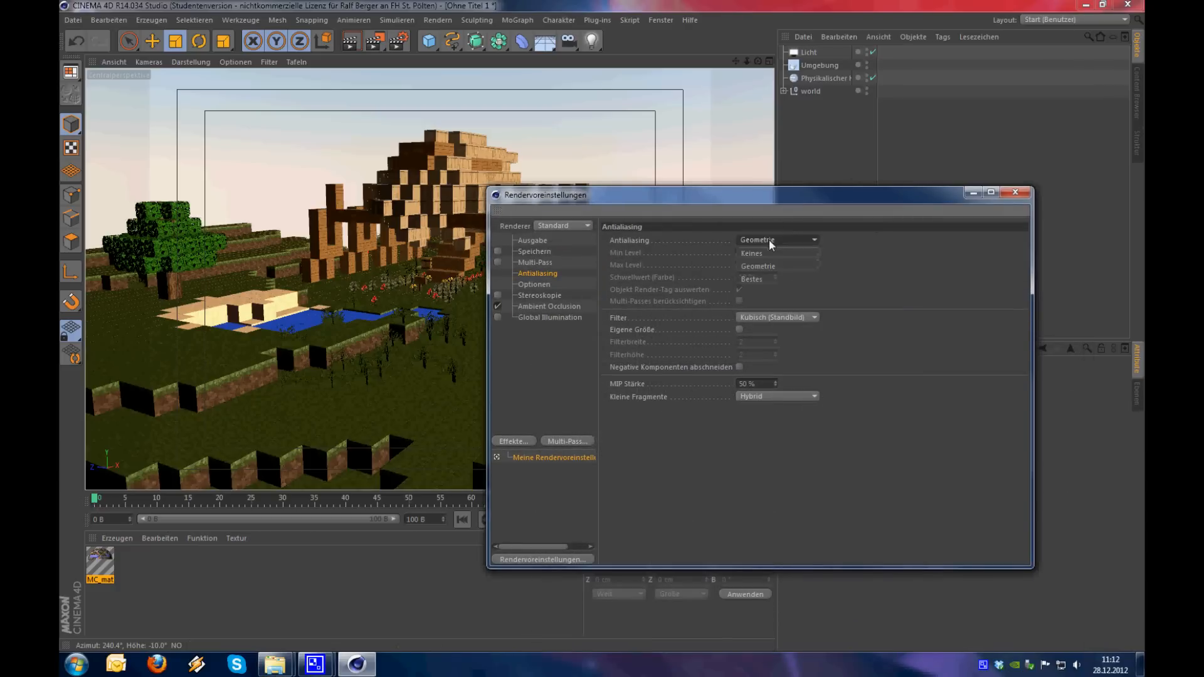
{"action": "left_click", "coordinate": [766, 281]}
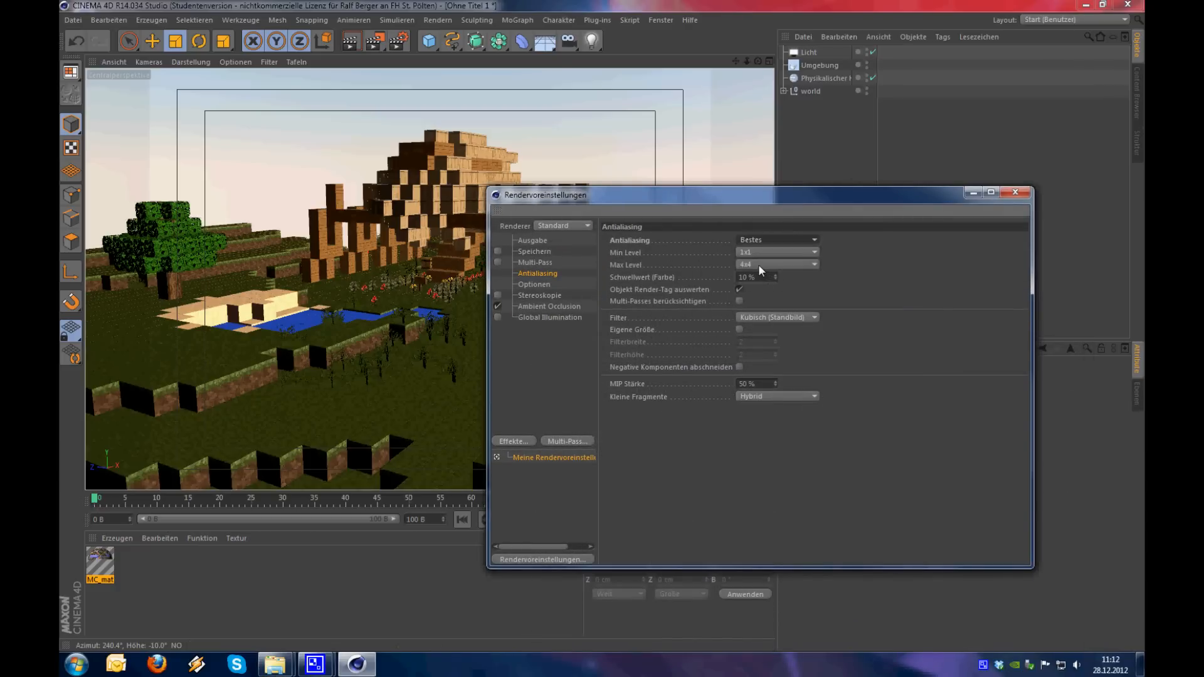
{"action": "left_click", "coordinate": [759, 266]}
{"action": "left_click", "coordinate": [760, 295]}
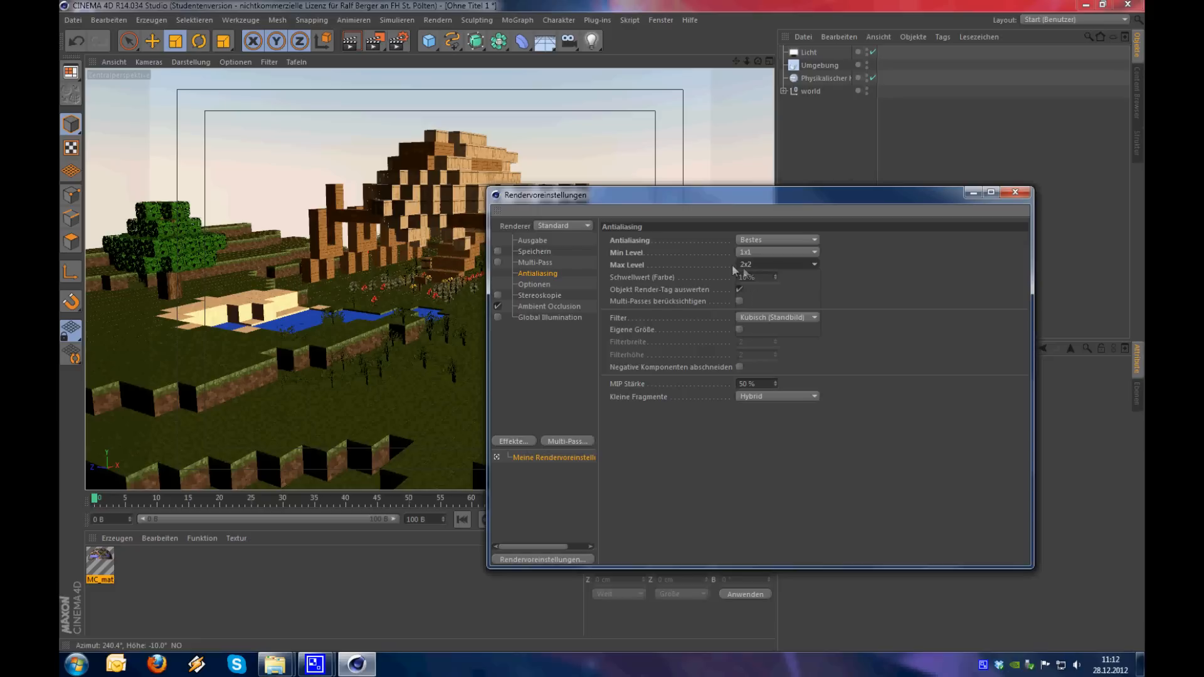
Set the antialiasing filter to PAL/NTSC and re-enable Global Illumination
{"action": "left_click", "coordinate": [771, 318]}
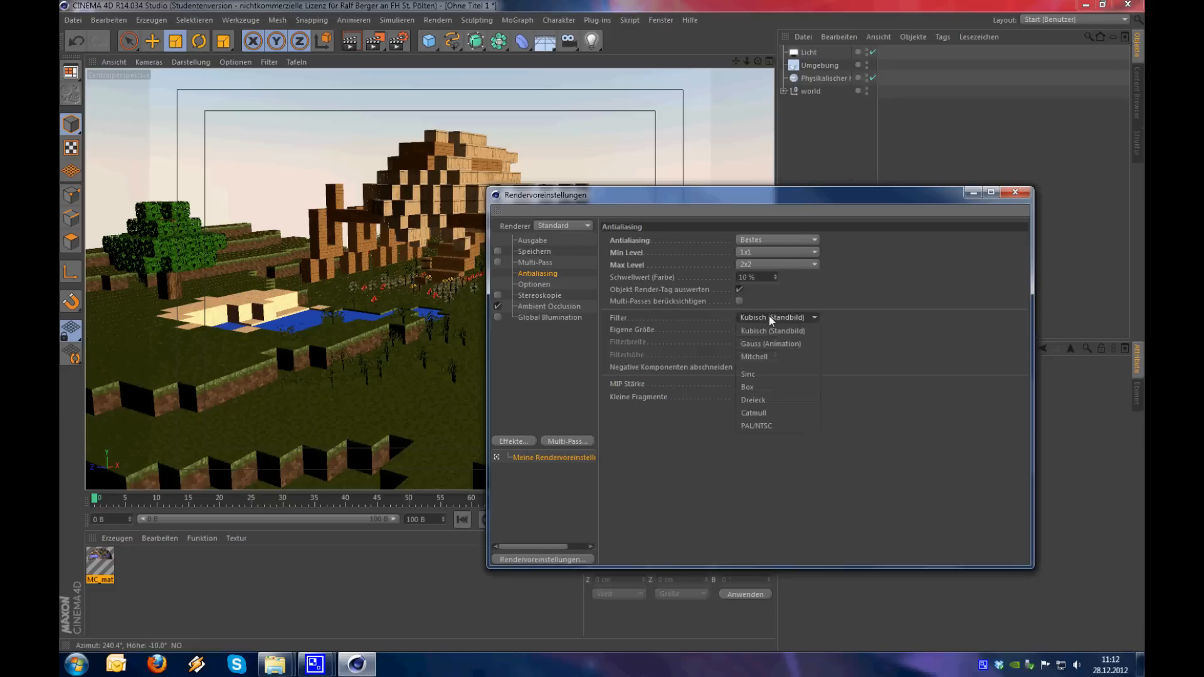
{"action": "left_click", "coordinate": [780, 427]}
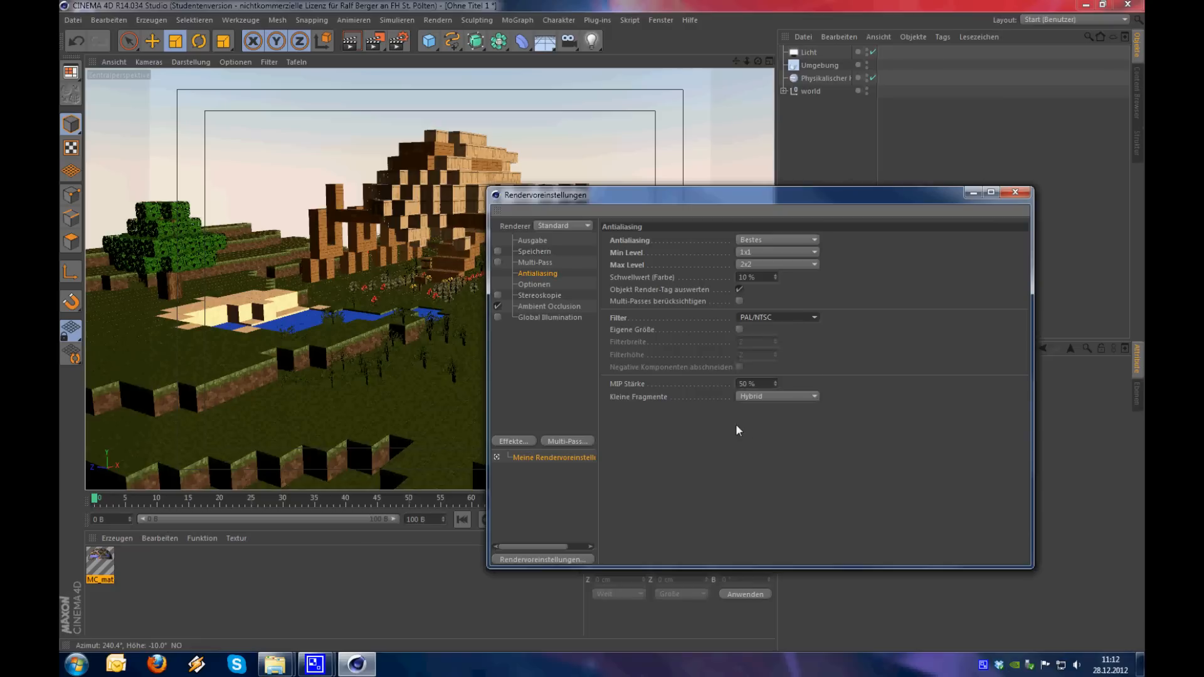
{"action": "left_click", "coordinate": [780, 318]}
{"action": "left_click", "coordinate": [794, 426]}
{"action": "left_click", "coordinate": [497, 318]}
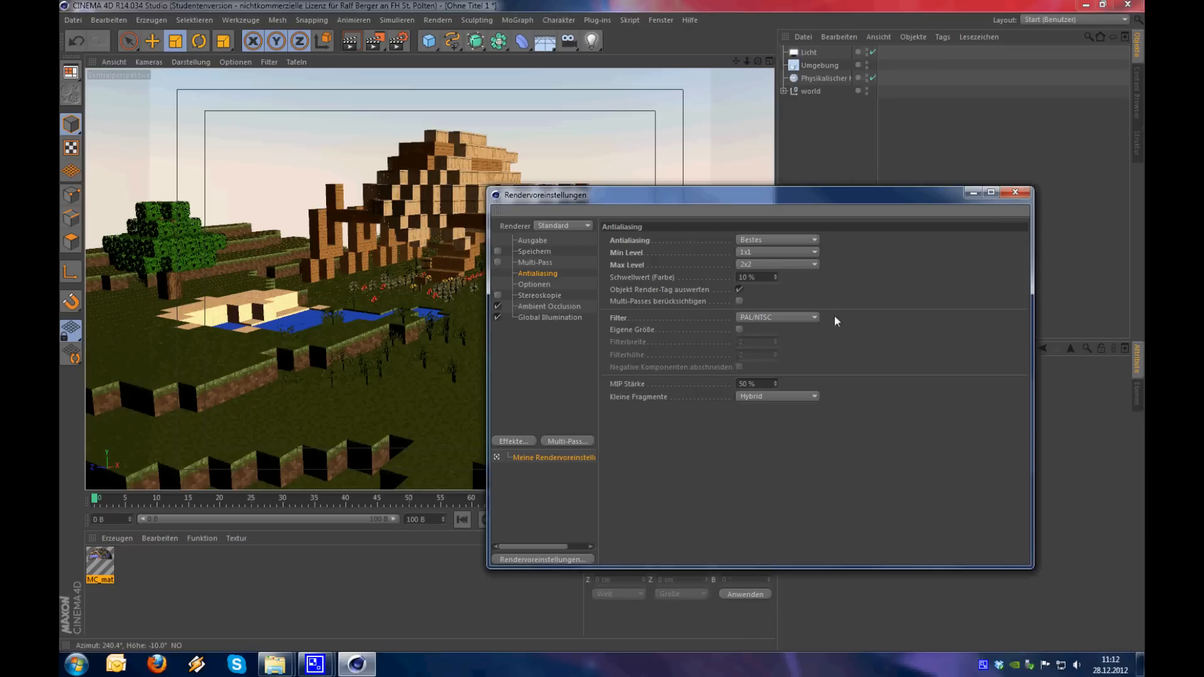
Close the render settings and render the building scene to the Bild-Manager with the new antialiasing
{"action": "left_click", "coordinate": [1015, 192]}
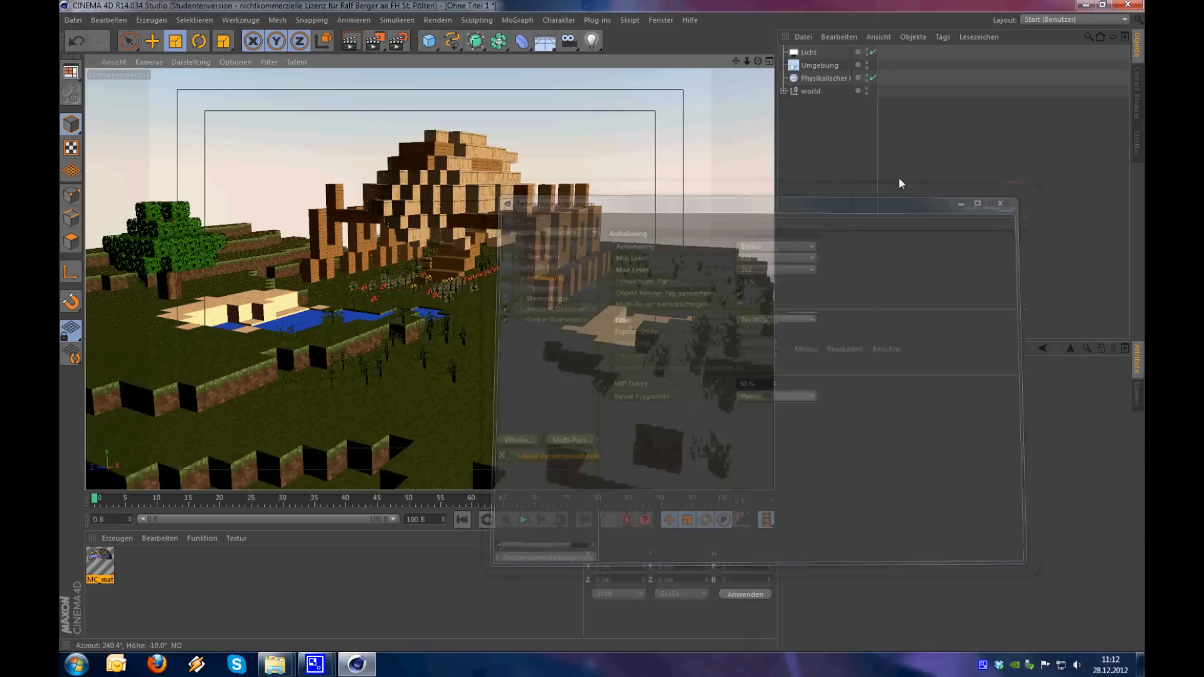
{"action": "left_click", "coordinate": [378, 47]}
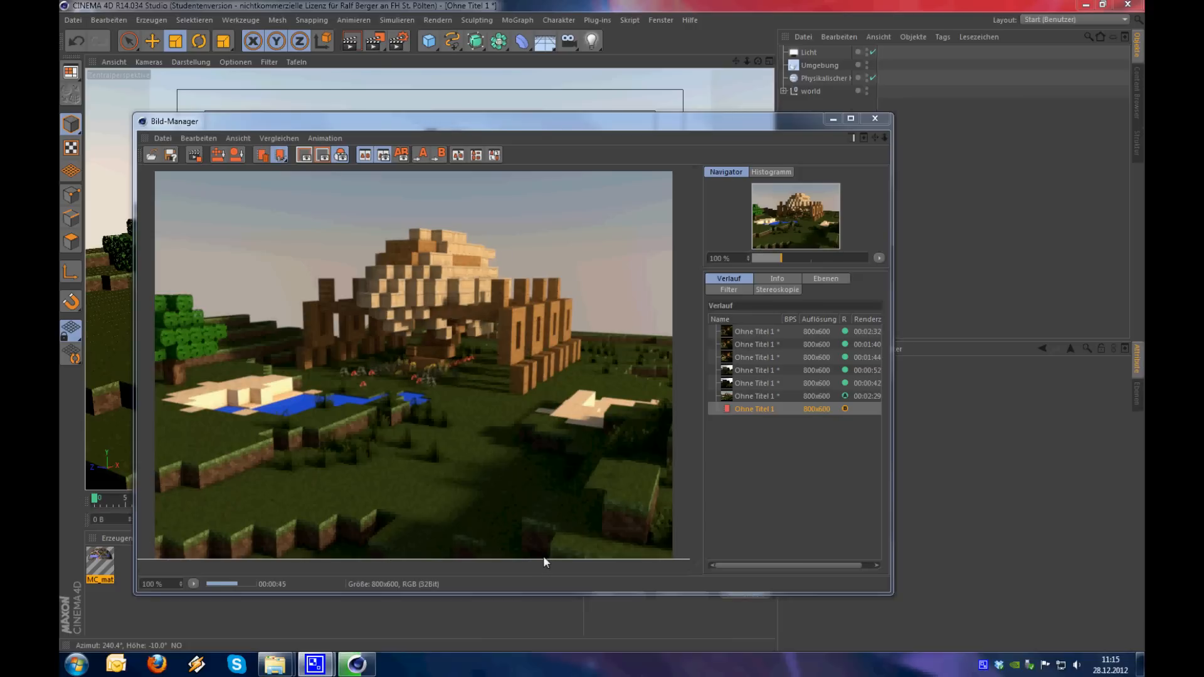
Compare the new render with the previous one using the divider line, examining the tree and terrain edges up close
{"action": "left_click_drag", "start_coordinate": [464, 559], "coordinate": [547, 190]}
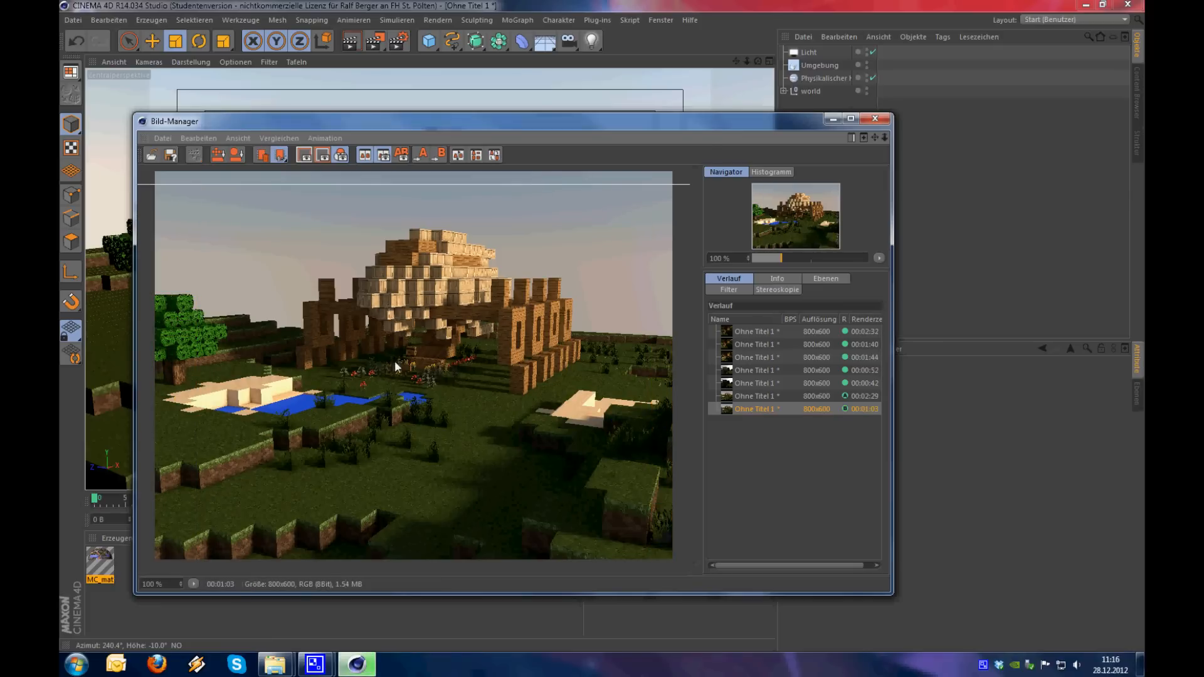
{"action": "scroll", "coordinate": [283, 331], "scroll_direction": "up", "scroll_amount": 5}
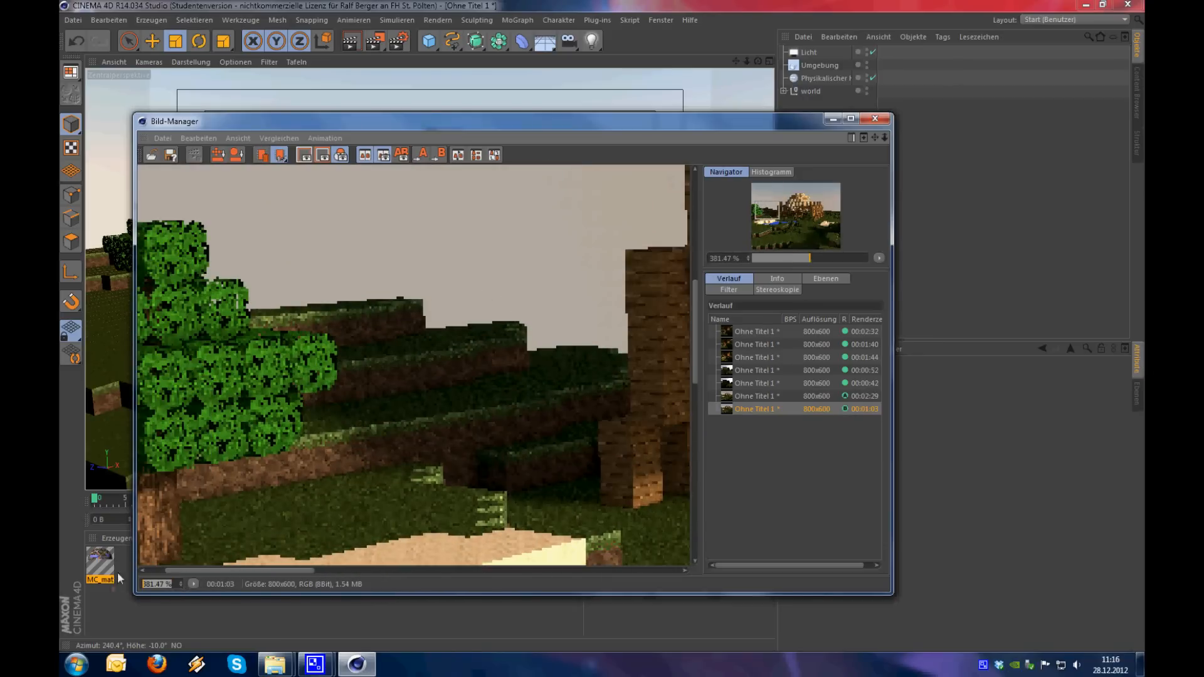
{"action": "left_click_drag", "start_coordinate": [396, 336], "coordinate": [390, 366]}
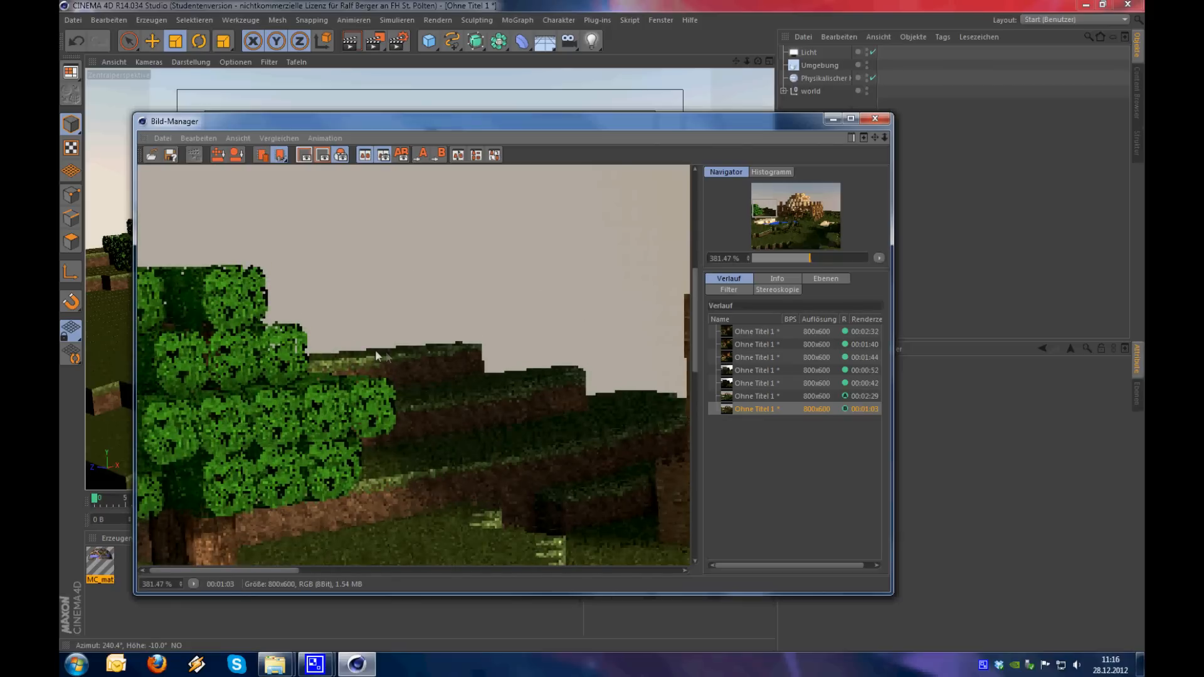
{"action": "scroll", "coordinate": [383, 364], "scroll_direction": "down", "scroll_amount": 4}
{"action": "scroll", "coordinate": [412, 366], "scroll_direction": "down", "scroll_amount": 5}
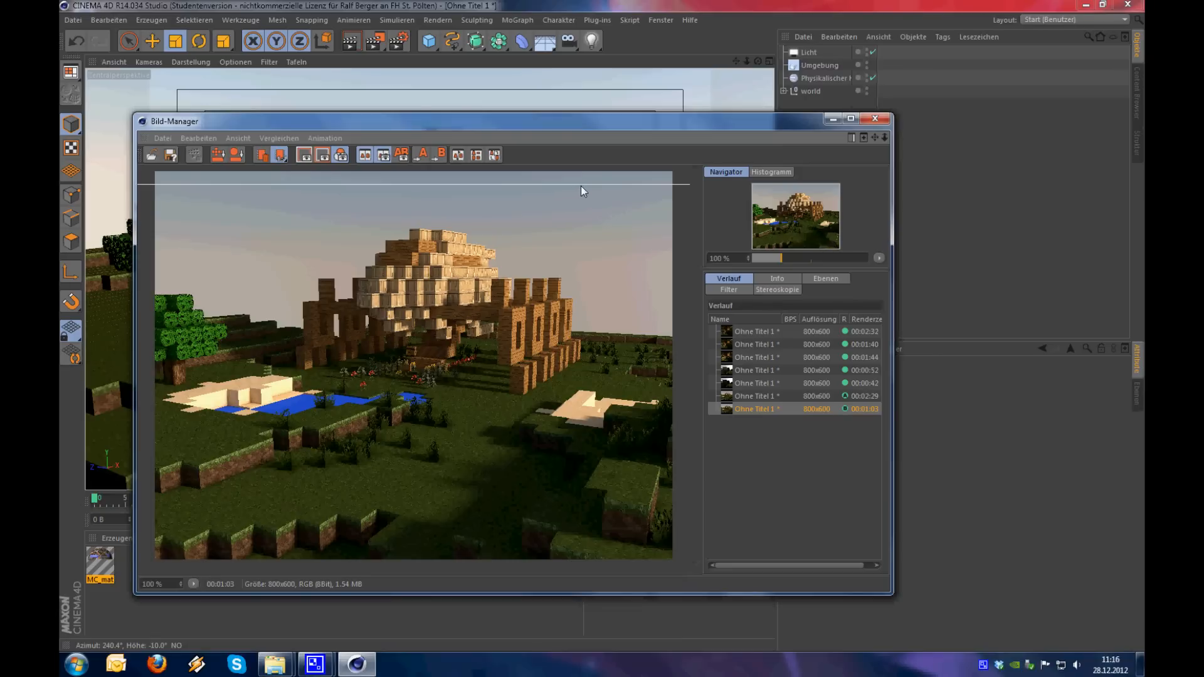
Place the divider line across the middle of the building and compare the antialiasing on the wooden pillars up close
{"action": "left_click_drag", "start_coordinate": [585, 186], "coordinate": [607, 327]}
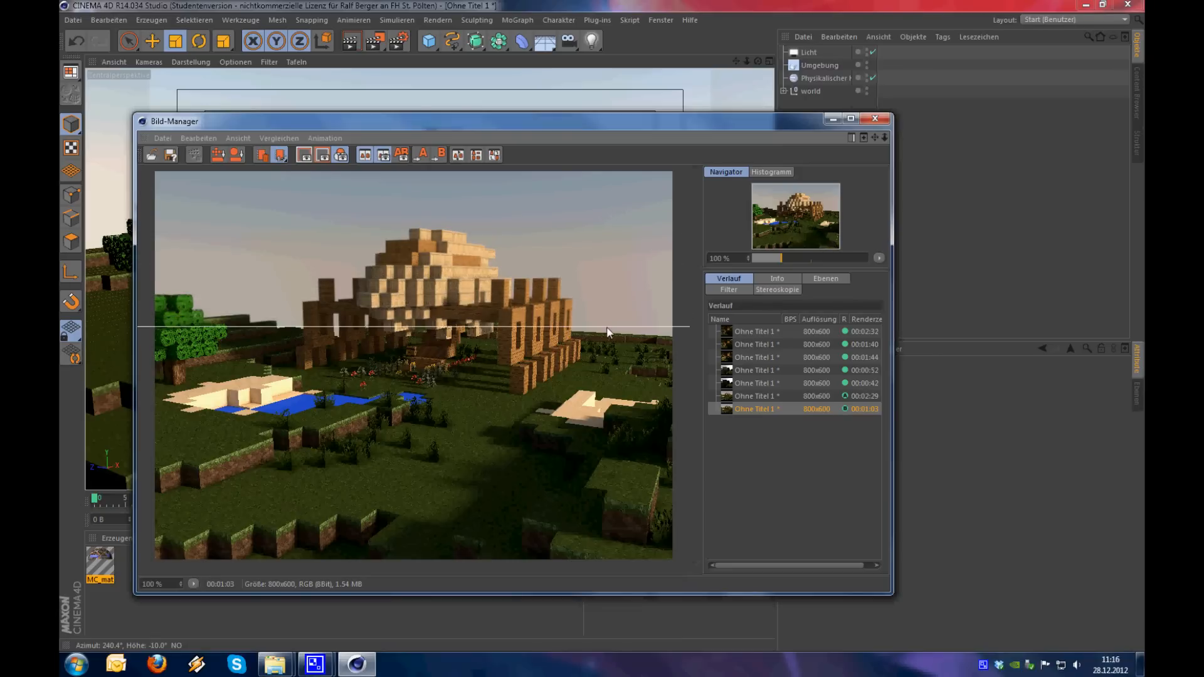
{"action": "scroll", "coordinate": [590, 341], "scroll_direction": "up", "scroll_amount": 5}
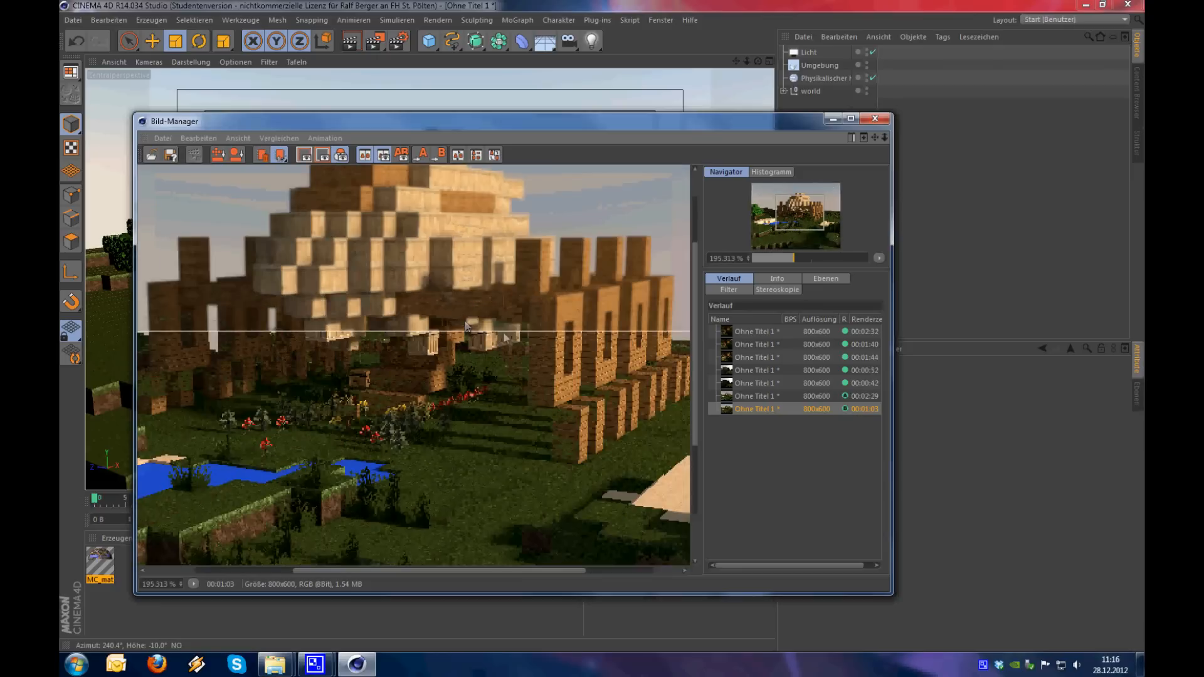
{"action": "scroll", "coordinate": [498, 311], "scroll_direction": "down", "scroll_amount": 2}
{"action": "scroll", "coordinate": [498, 311], "scroll_direction": "up", "scroll_amount": 3}
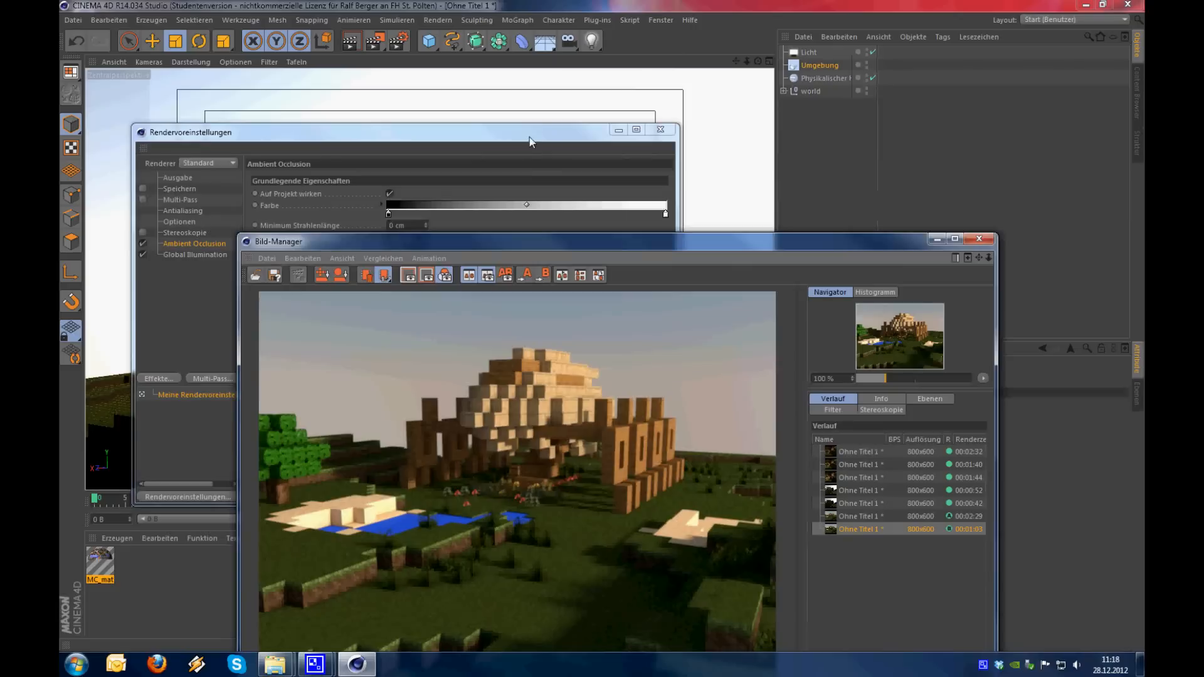
Arrange the render beside the render settings and choose Bestes again as the Antialiasing mode
{"action": "left_click_drag", "start_coordinate": [528, 134], "coordinate": [492, 69]}
{"action": "left_click_drag", "start_coordinate": [718, 246], "coordinate": [802, 266]}
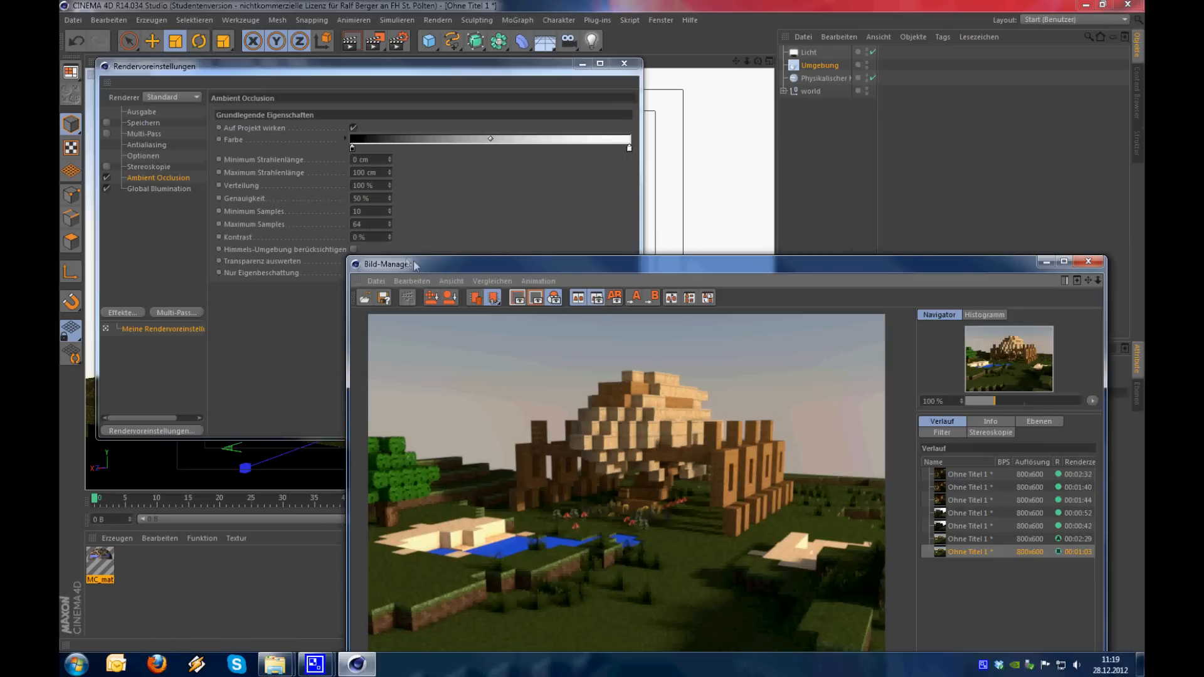
{"action": "left_click", "coordinate": [144, 144]}
{"action": "left_click", "coordinate": [386, 111]}
{"action": "left_click", "coordinate": [385, 149]}
Reposition the Bild-Manager over the render settings to view the whole finished render
{"action": "left_click", "coordinate": [726, 265]}
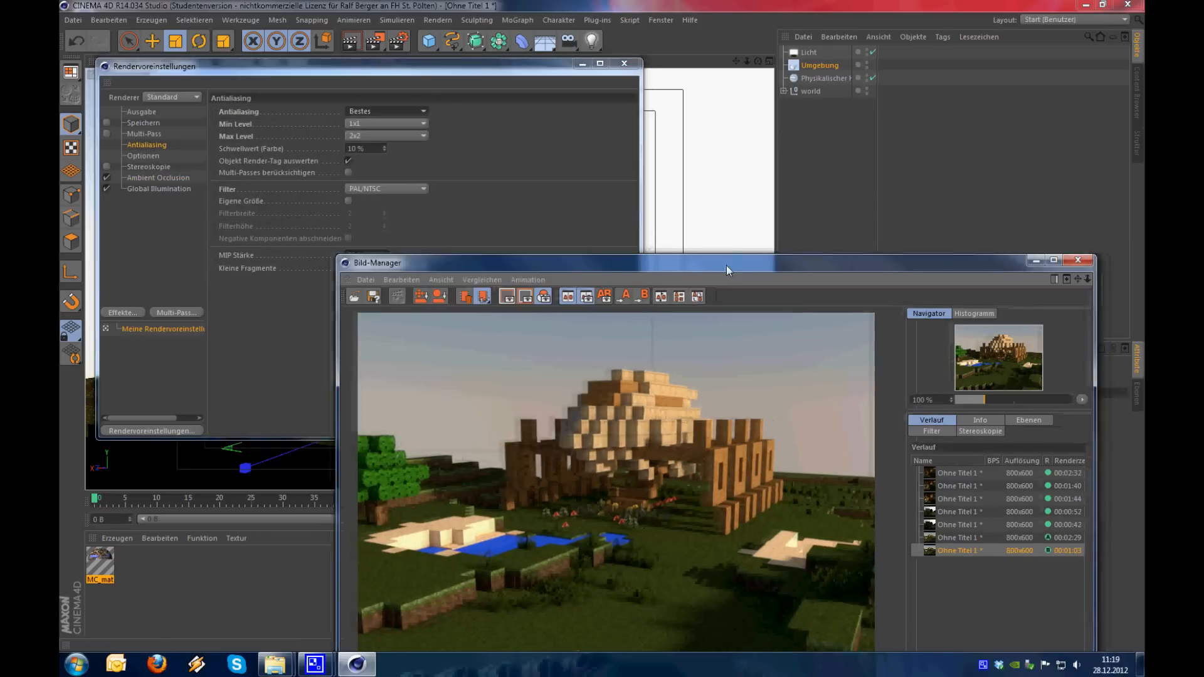
{"action": "left_click_drag", "start_coordinate": [726, 265], "coordinate": [758, 265]}
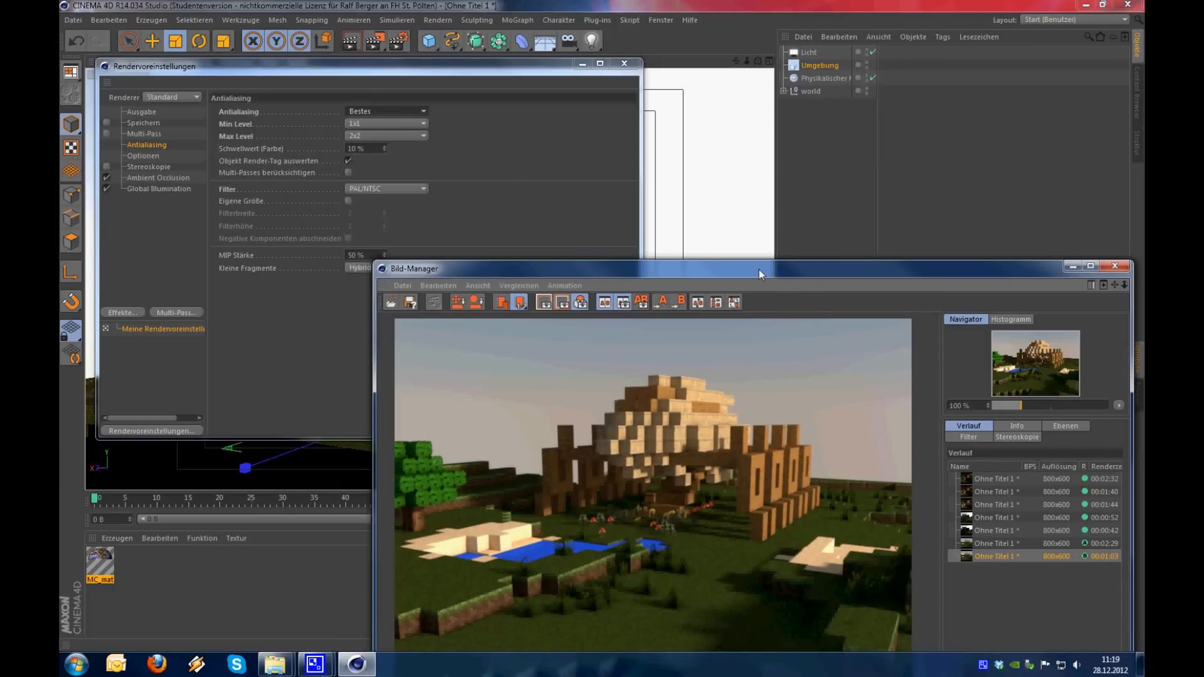
{"action": "left_click_drag", "start_coordinate": [759, 269], "coordinate": [739, 227]}
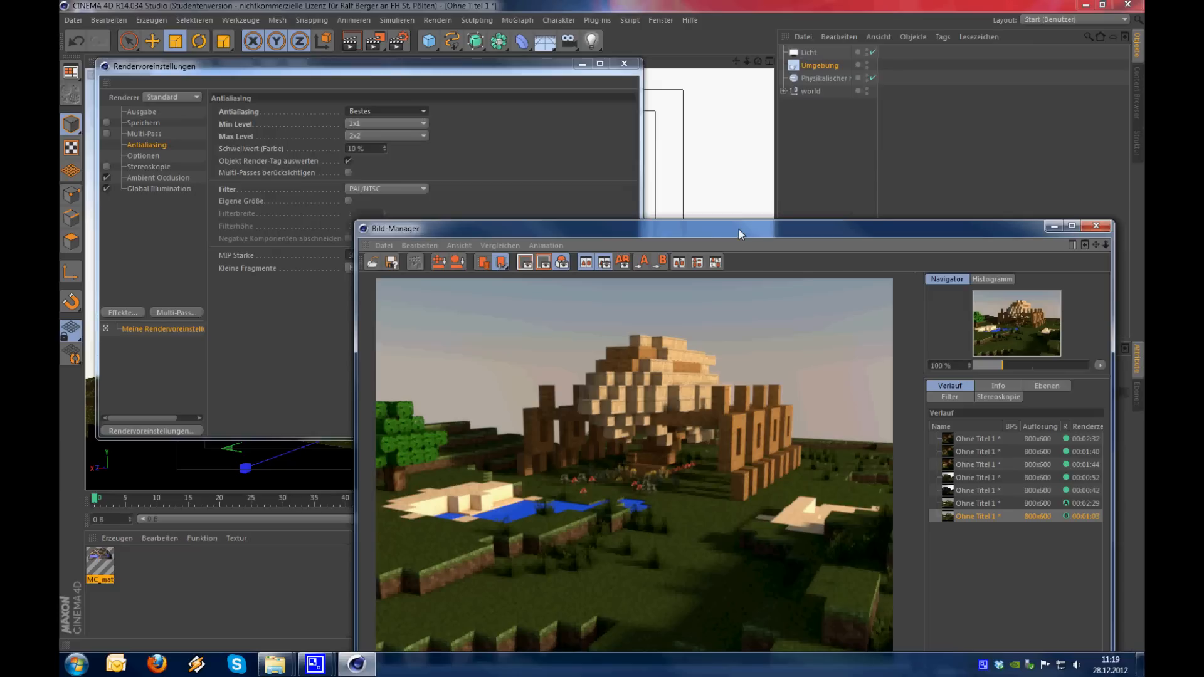
{"action": "left_click_drag", "start_coordinate": [738, 228], "coordinate": [632, 162]}
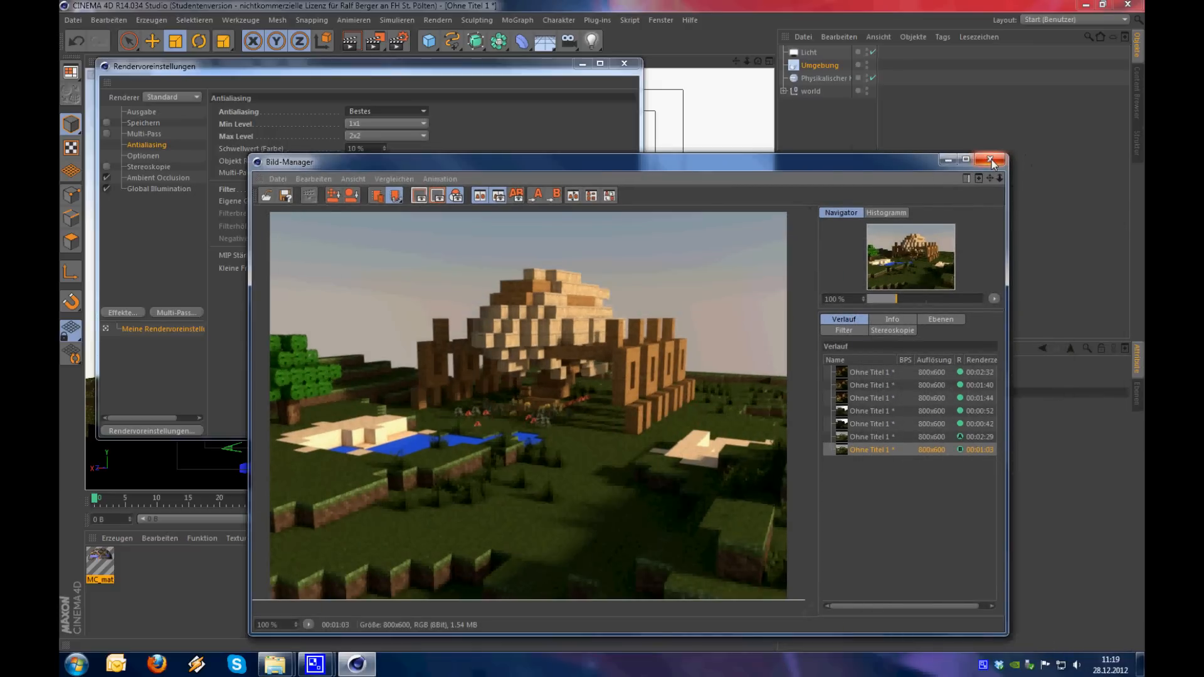